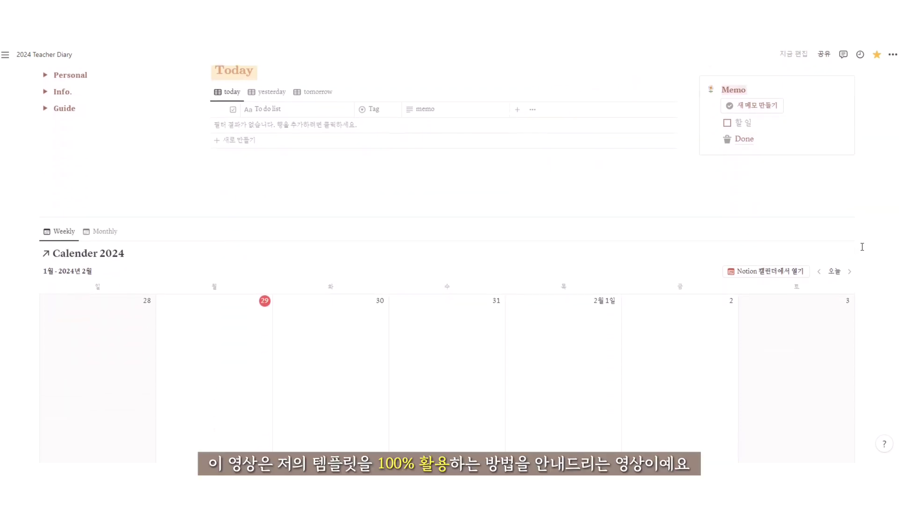
Look through the diary page from the Today section down past the weekly calendar and Calender 2024 table, and back up.
{"action": "scroll", "coordinate": [862, 247], "scroll_direction": "down", "scroll_amount": 5}
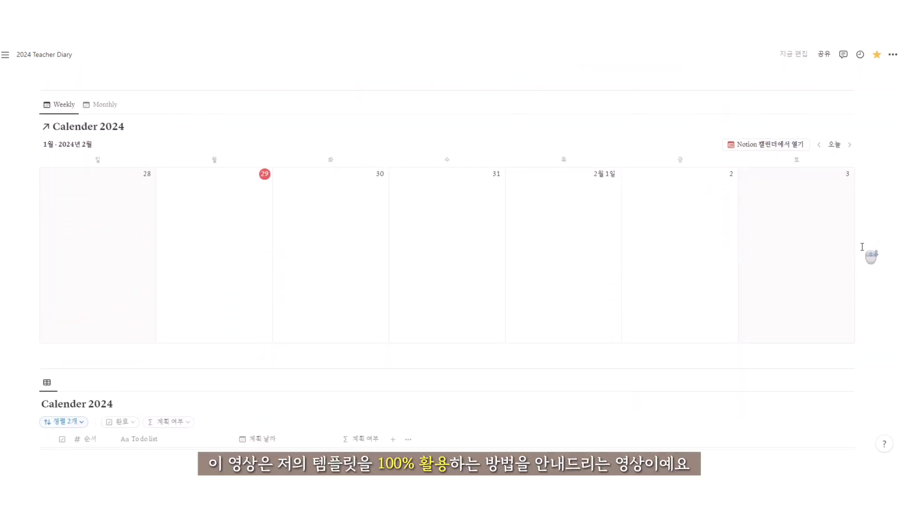
{"action": "scroll", "coordinate": [863, 247], "scroll_direction": "down", "scroll_amount": 2}
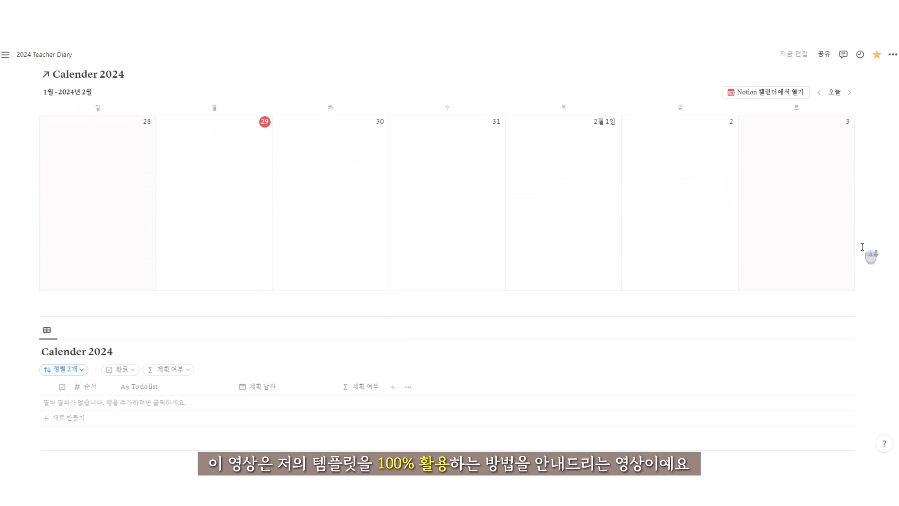
{"action": "scroll", "coordinate": [863, 247], "scroll_direction": "down", "scroll_amount": 5}
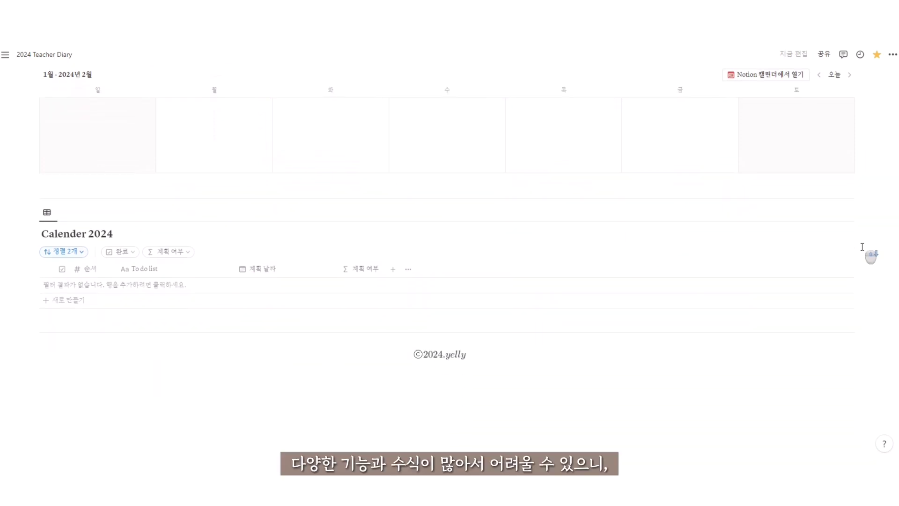
{"action": "scroll", "coordinate": [862, 247], "scroll_direction": "down", "scroll_amount": 4}
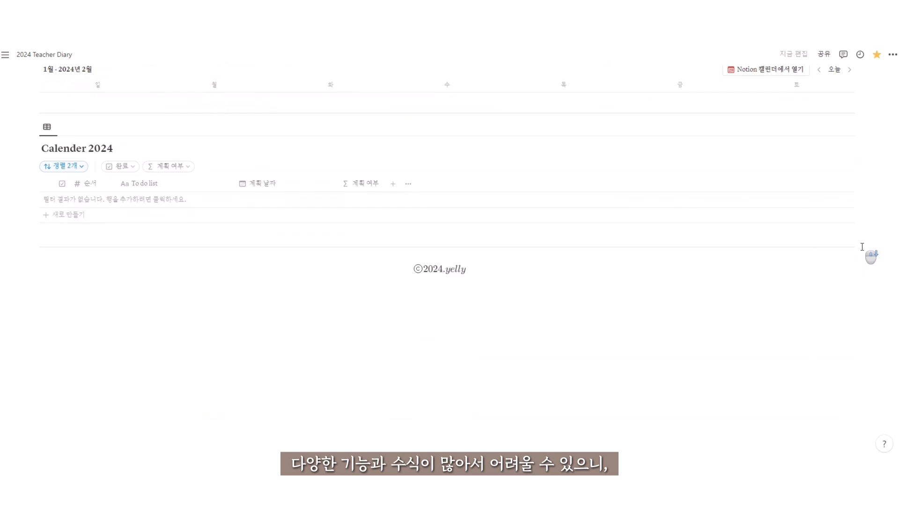
{"action": "scroll", "coordinate": [862, 246], "scroll_direction": "up", "scroll_amount": 10}
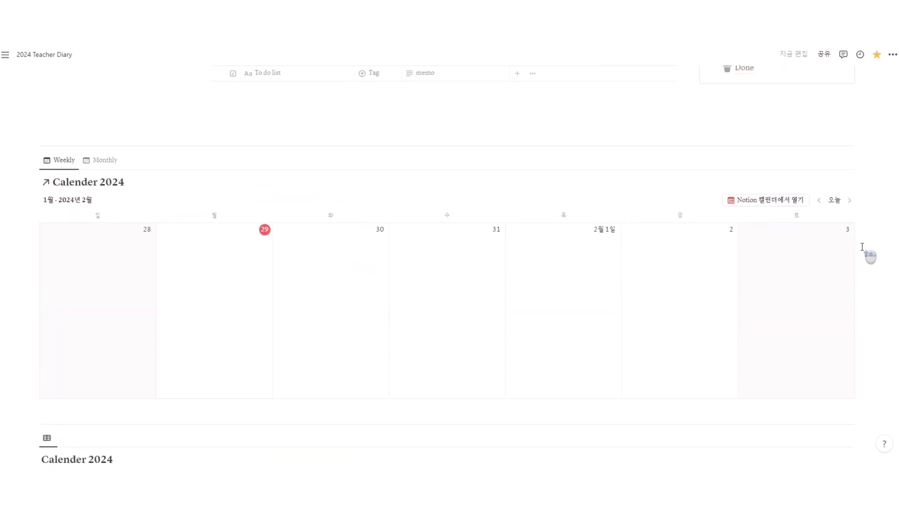
{"action": "scroll", "coordinate": [862, 247], "scroll_direction": "up", "scroll_amount": 10}
{"action": "scroll", "coordinate": [862, 247], "scroll_direction": "up", "scroll_amount": 8}
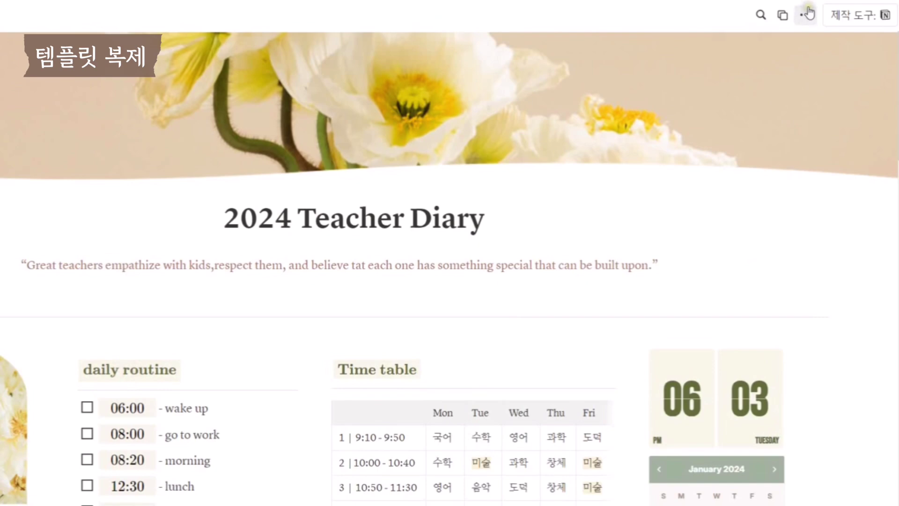
Open the sign-up or login option for the shared 2024 Teacher Diary page and duplicate the template.
{"action": "left_click", "coordinate": [808, 17]}
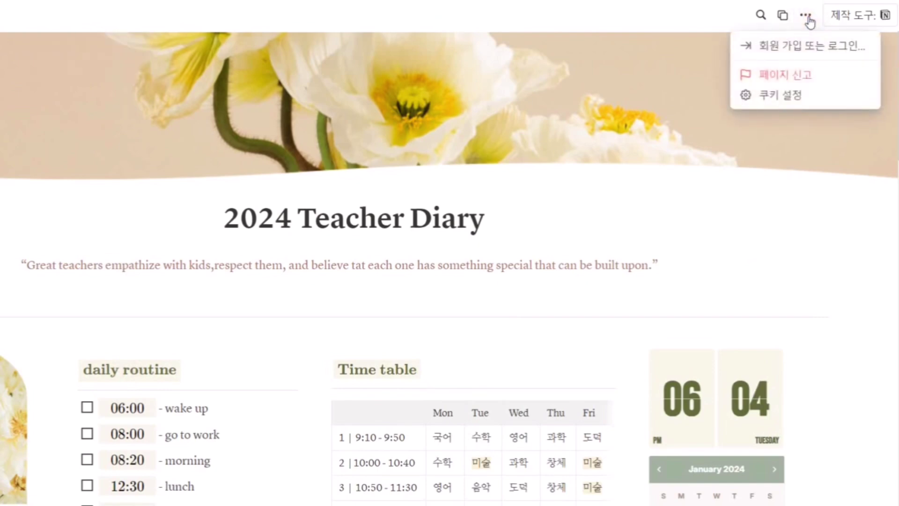
{"action": "left_click", "coordinate": [804, 53]}
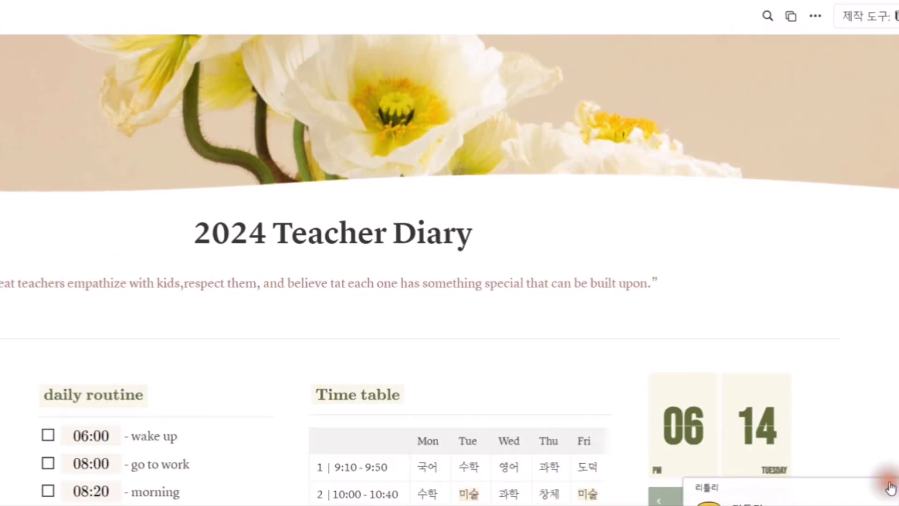
{"action": "left_click", "coordinate": [785, 21]}
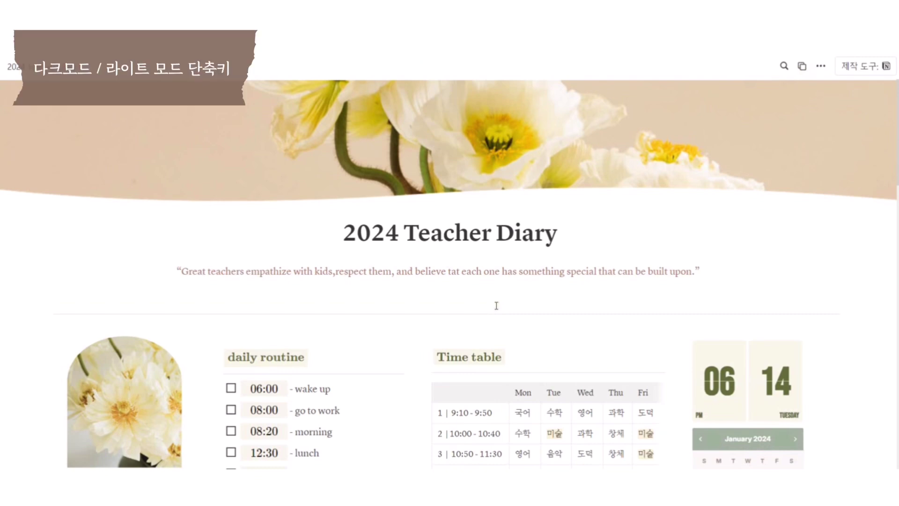
Switch the page to dark mode and back to light mode.
{"action": "key", "text": "ctrl+shift+l"}
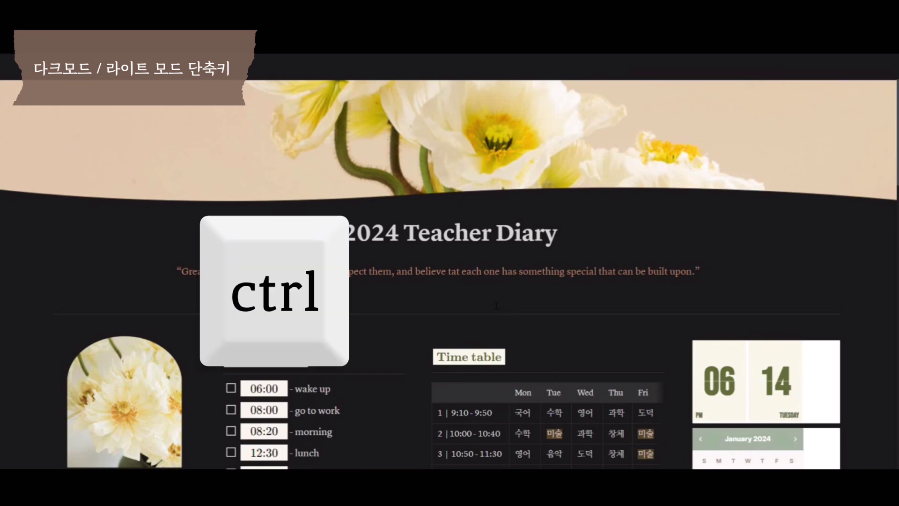
{"action": "key", "text": "ctrl+shift+l"}
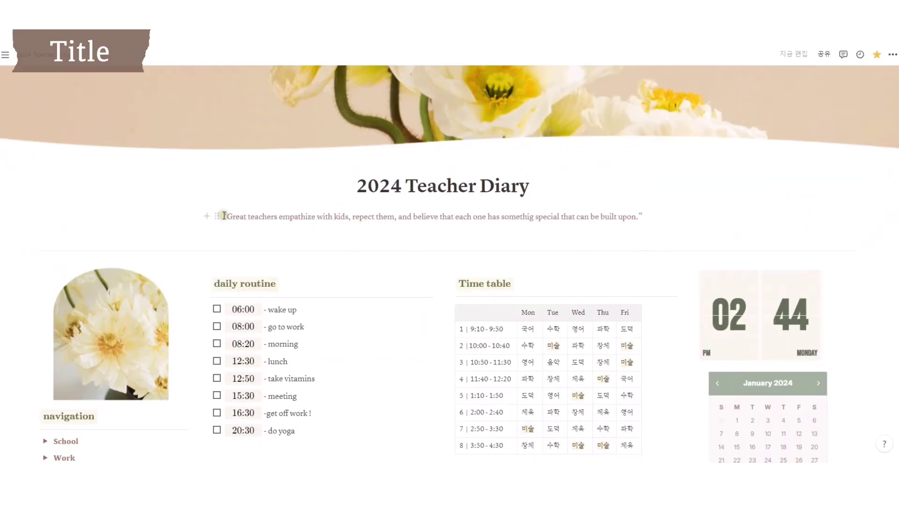
{"action": "left_click_drag", "start_coordinate": [224, 215], "coordinate": [650, 211]}
{"action": "left_click", "coordinate": [803, 218]}
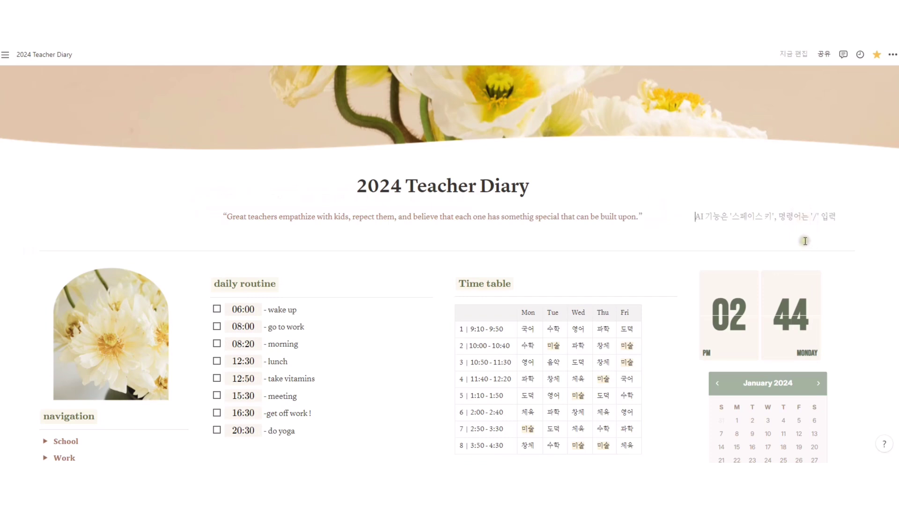
Delete the leading spaces before the page title 2024 Teacher Diary and undo the deletion.
{"action": "left_click_drag", "start_coordinate": [367, 186], "coordinate": [46, 187]}
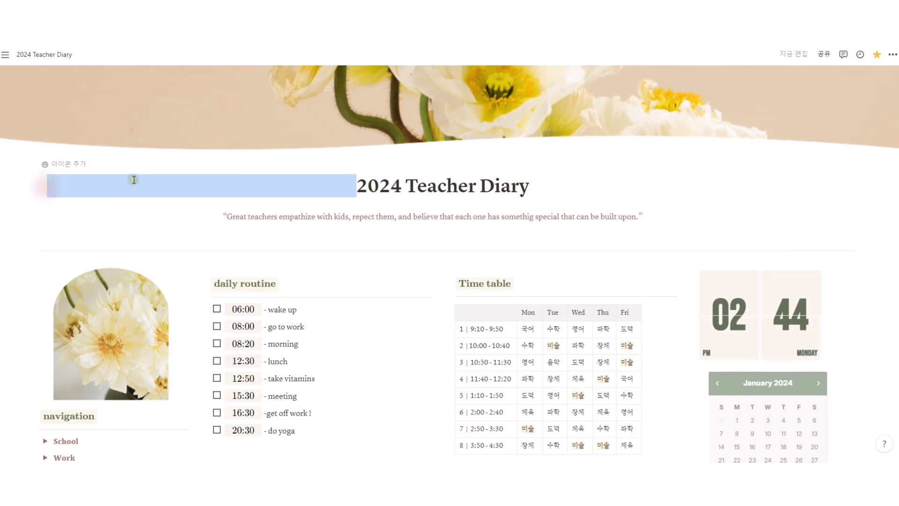
{"action": "key", "text": "BackSpace"}
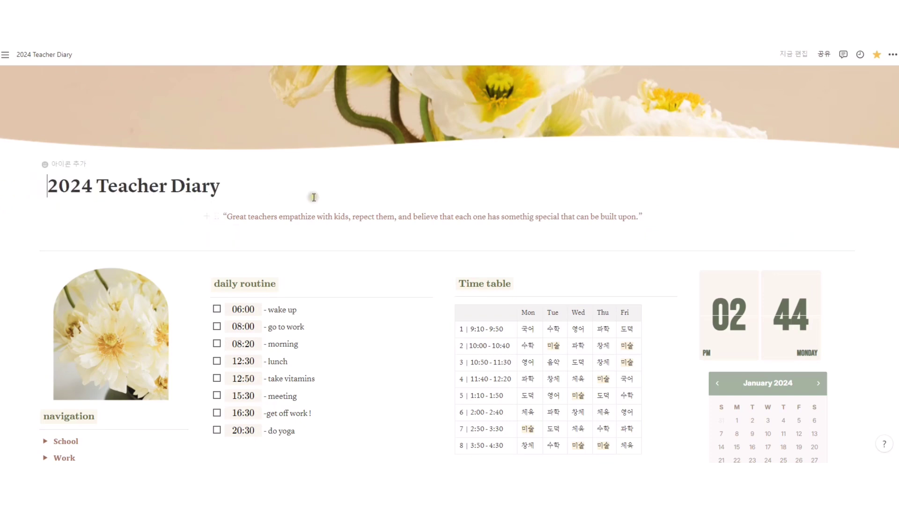
{"action": "key", "text": "ctrl+z"}
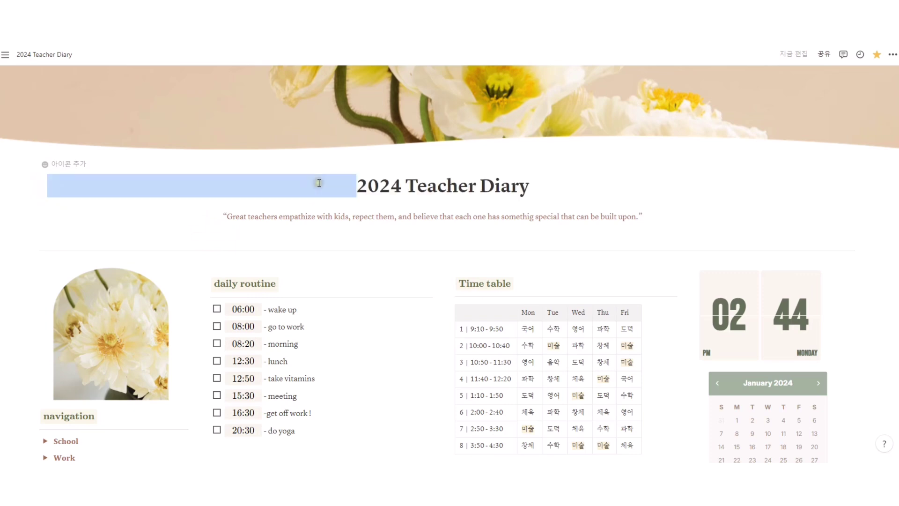
{"action": "left_click", "coordinate": [433, 182]}
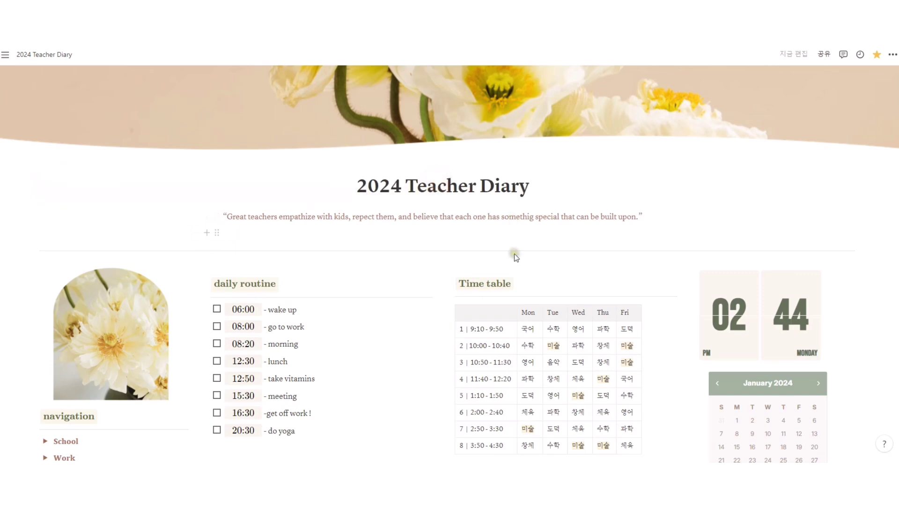
Copy all Mon to Fri subject entries of the Time table and clear those cells.
{"action": "scroll", "coordinate": [511, 257], "scroll_direction": "down", "scroll_amount": 2}
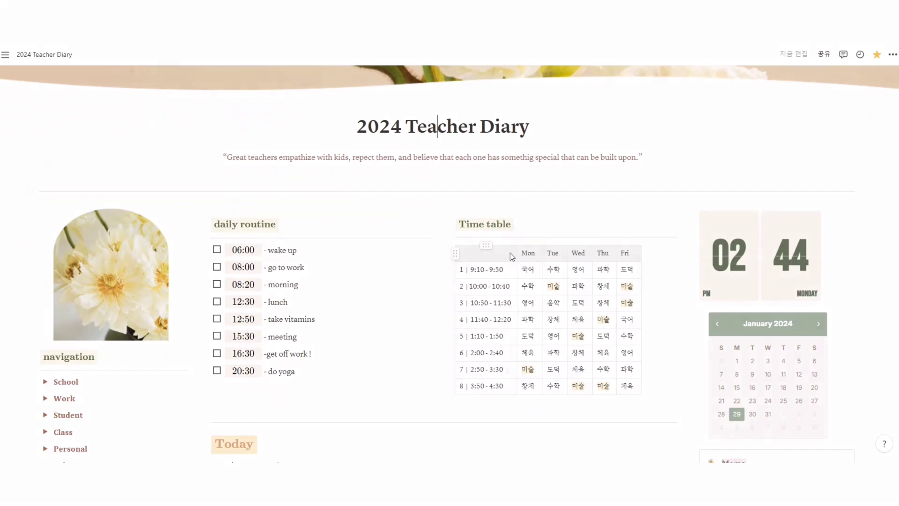
{"action": "scroll", "coordinate": [356, 279], "scroll_direction": "down", "scroll_amount": 4}
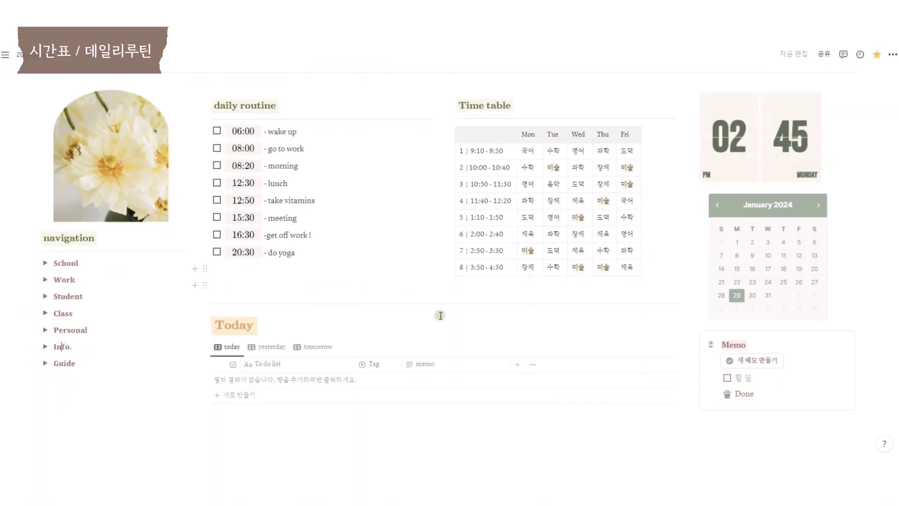
{"action": "scroll", "coordinate": [514, 354], "scroll_direction": "up", "scroll_amount": 2}
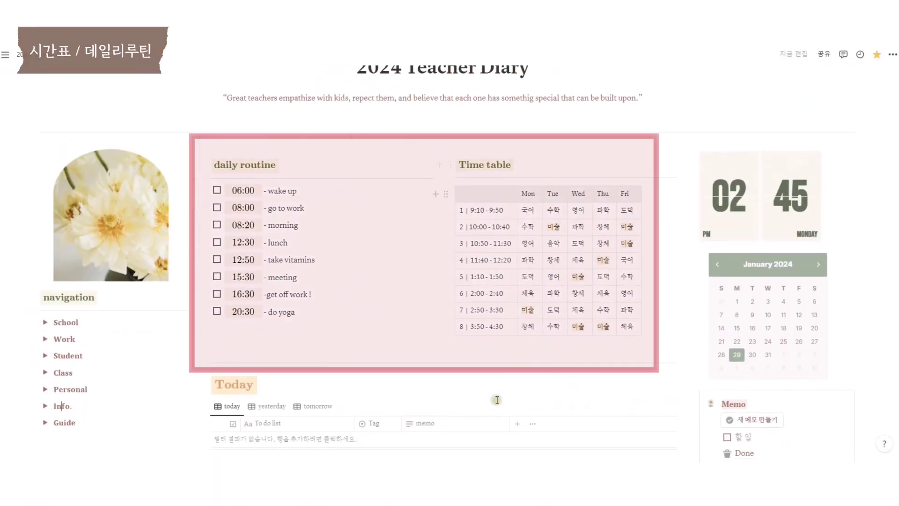
{"action": "left_click_drag", "start_coordinate": [527, 209], "coordinate": [630, 325]}
{"action": "key", "text": "ctrl+c"}
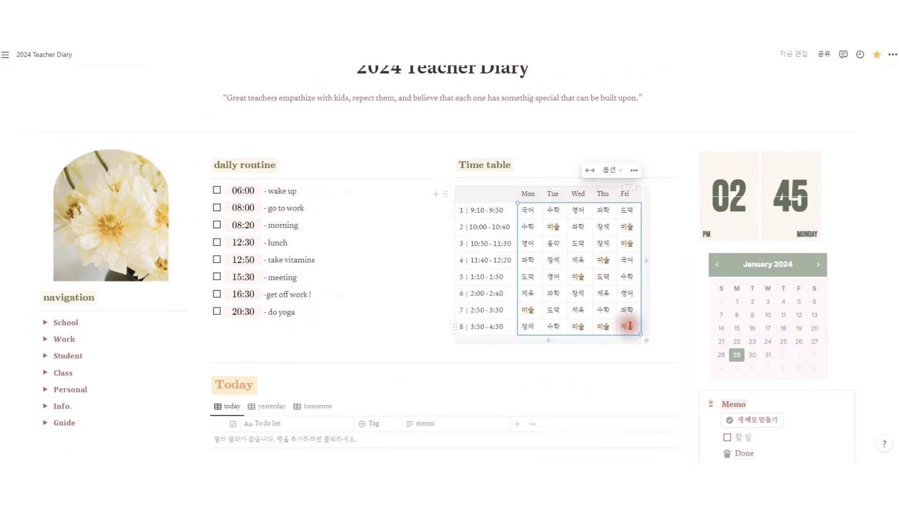
{"action": "key", "text": "Delete"}
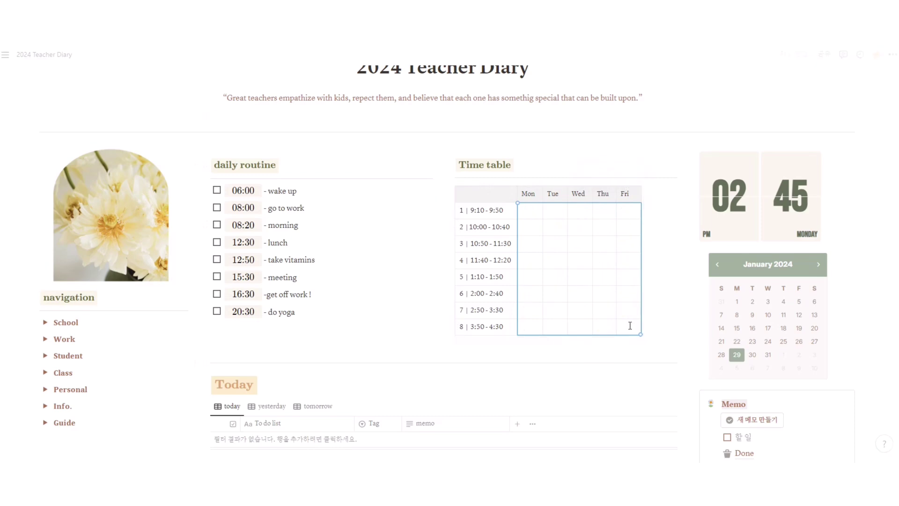
Re-enter the first period's end time as 9:50 and paste the copied subjects back from the first Mon cell.
{"action": "left_click", "coordinate": [505, 212]}
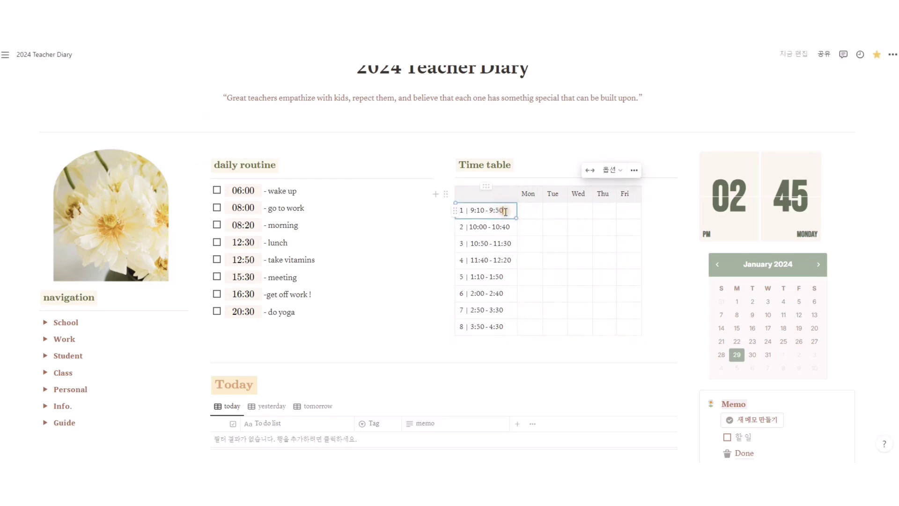
{"action": "key", "text": "BackSpace"}
{"action": "key", "text": "BackSpace"}
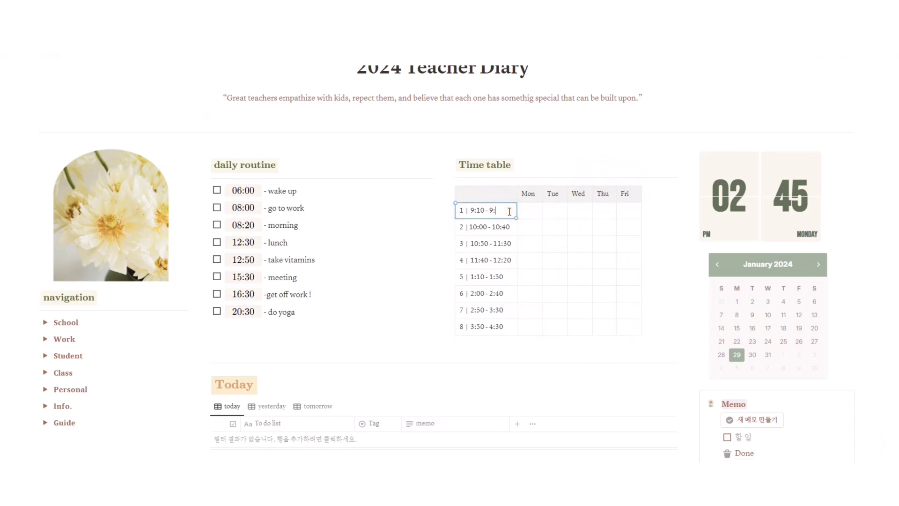
{"action": "type", "text": "50"}
{"action": "left_click", "coordinate": [528, 210]}
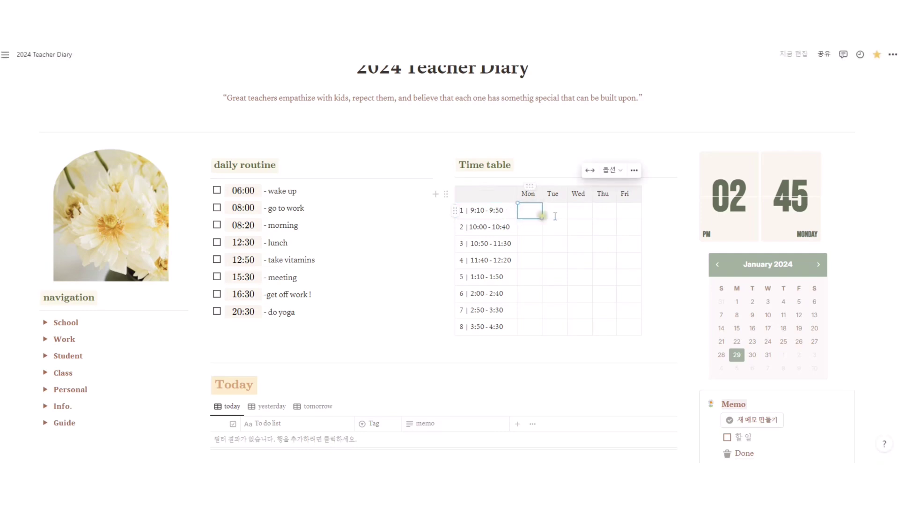
{"action": "key", "text": "ctrl+v"}
Try red on the Tuesday second-period subject 미술 in the Time table, and apply the yellow background (노란색 배경) to it.
{"action": "left_click", "coordinate": [556, 228]}
{"action": "double_click", "coordinate": [552, 225]}
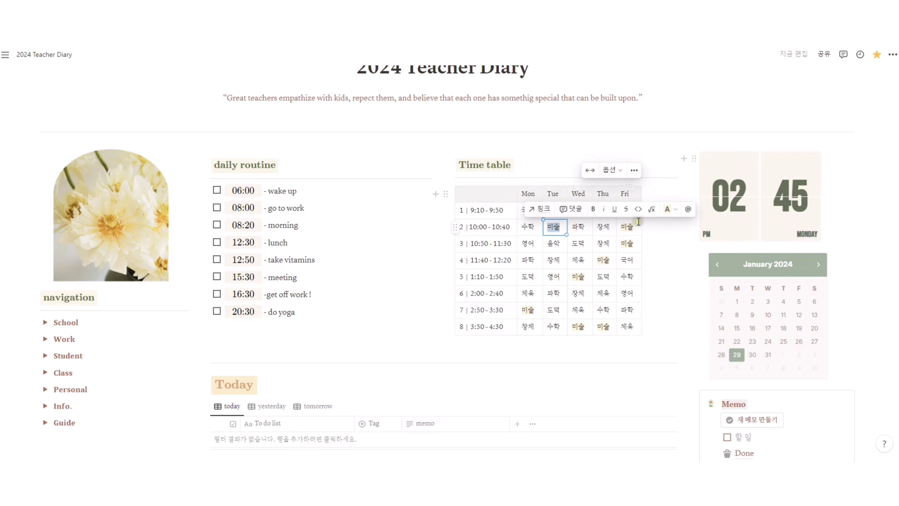
{"action": "left_click", "coordinate": [668, 209]}
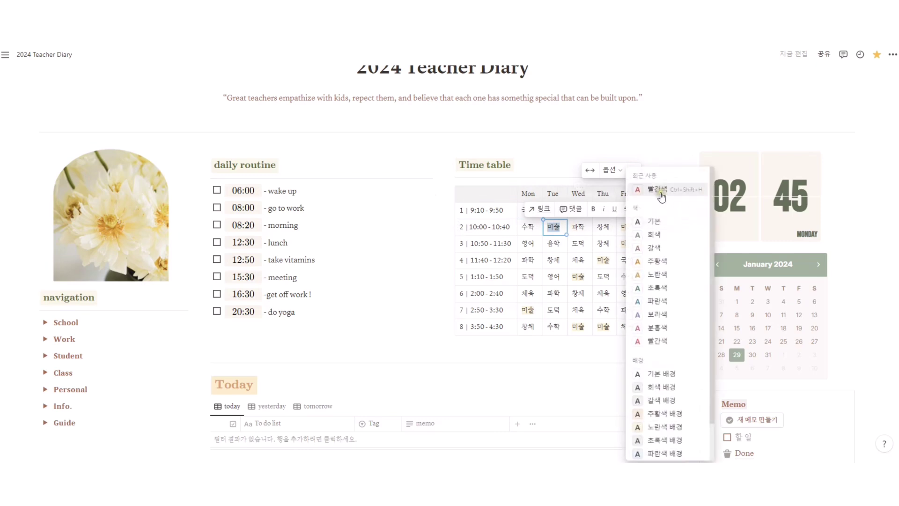
{"action": "left_click", "coordinate": [662, 198]}
{"action": "left_click", "coordinate": [668, 209]}
{"action": "scroll", "coordinate": [668, 385], "scroll_direction": "down", "scroll_amount": 2}
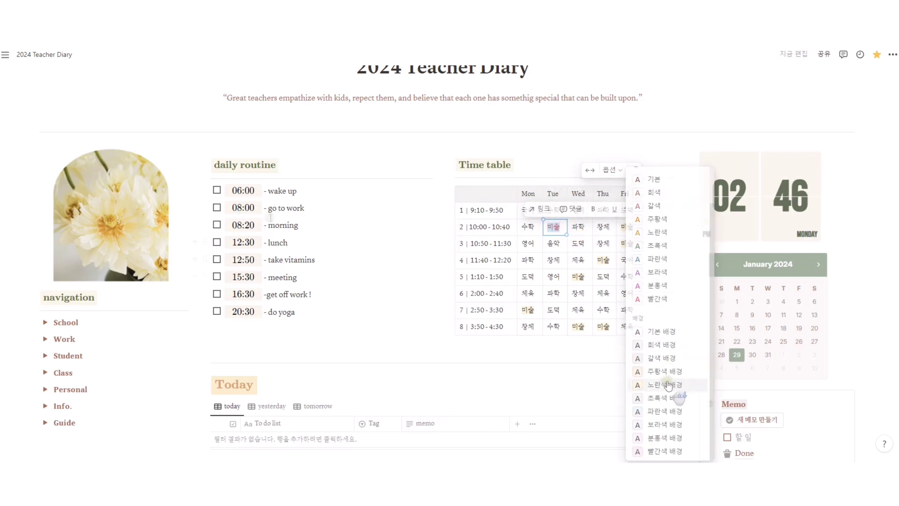
{"action": "left_click", "coordinate": [669, 384]}
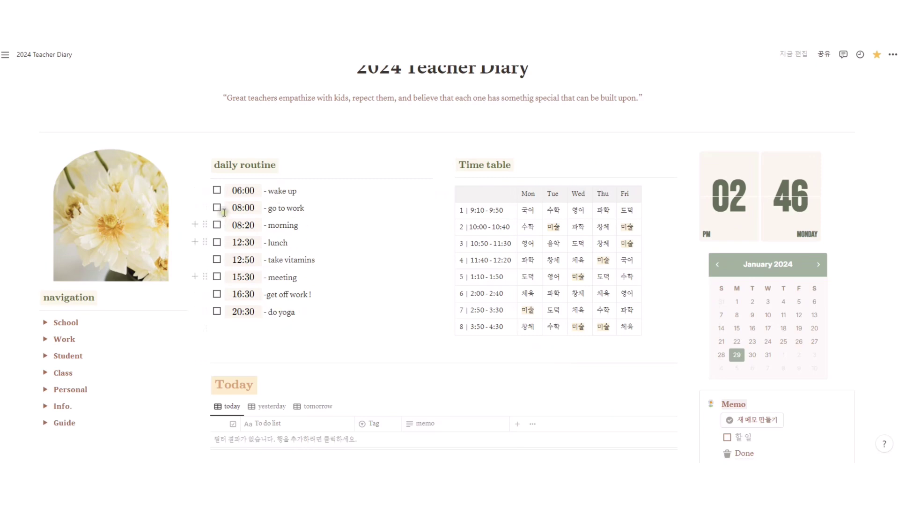
Tick the daily routine checkboxes from 06:00 to 16:30 and clear them again.
{"action": "left_click", "coordinate": [217, 192]}
{"action": "left_click", "coordinate": [217, 207]}
{"action": "left_click", "coordinate": [217, 225]}
{"action": "left_click", "coordinate": [217, 242]}
{"action": "left_click", "coordinate": [217, 260]}
{"action": "left_click", "coordinate": [217, 276]}
{"action": "left_click", "coordinate": [218, 296]}
{"action": "left_click", "coordinate": [217, 296]}
{"action": "left_click_drag", "start_coordinate": [216, 277], "coordinate": [217, 265]}
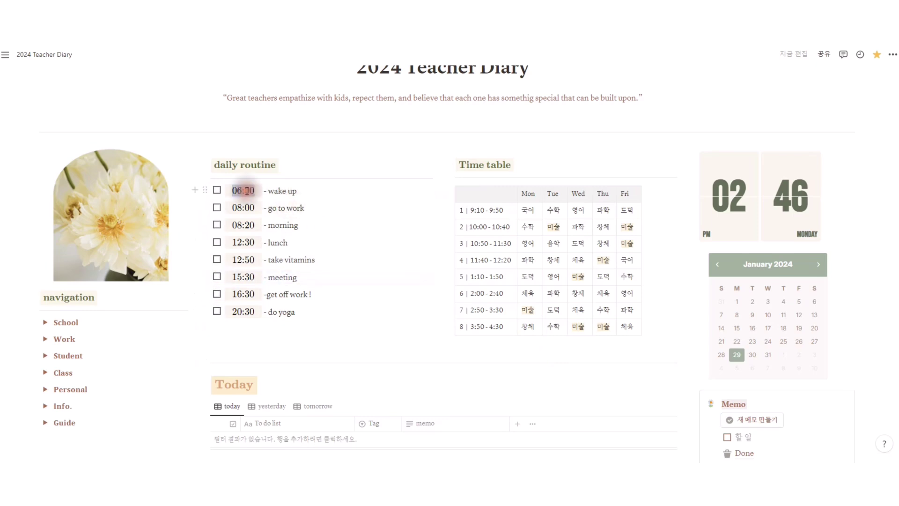
Change the time in the daily routine's wake up equation to 07:00.
{"action": "left_click", "coordinate": [257, 195]}
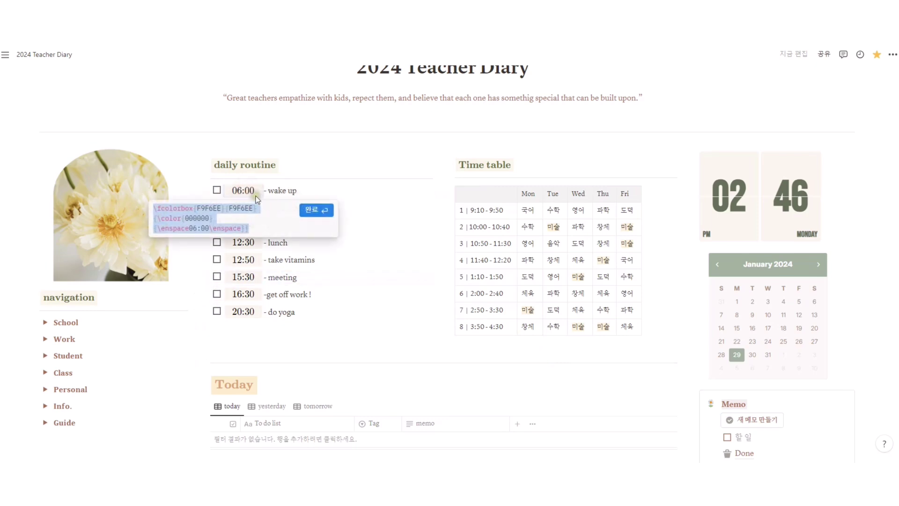
{"action": "left_click", "coordinate": [203, 228]}
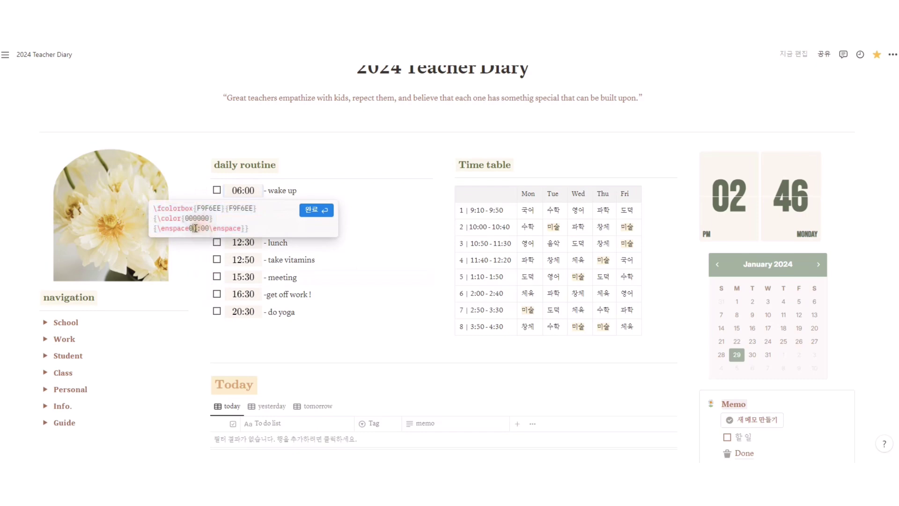
{"action": "key", "text": "BackSpace"}
{"action": "type", "text": "7"}
{"action": "left_click", "coordinate": [314, 216]}
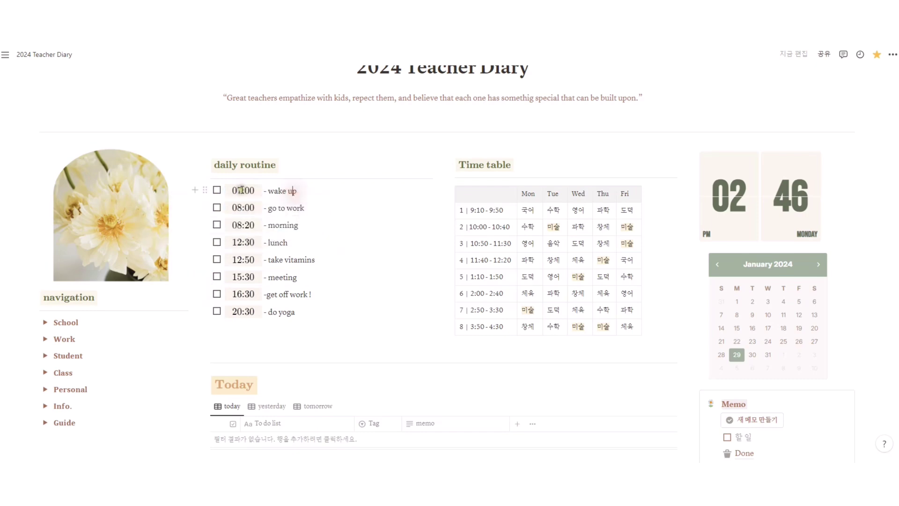
Restore the time of the daily routine's wake up item to 06:00.
{"action": "left_click", "coordinate": [243, 207]}
{"action": "left_click", "coordinate": [203, 247]}
{"action": "left_click_drag", "start_coordinate": [193, 247], "coordinate": [203, 247]}
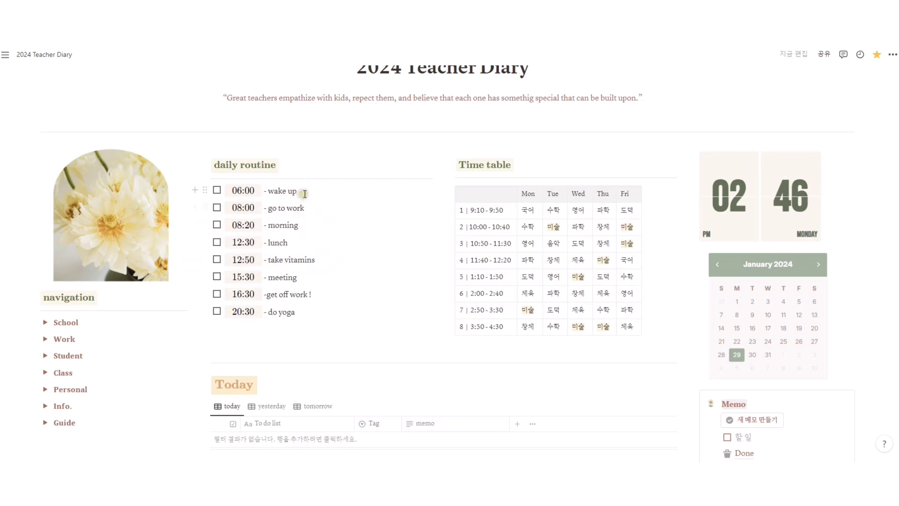
Replace the wake up text in the daily routine with 기상 and undo the replacement.
{"action": "key", "text": "BackSpace"}
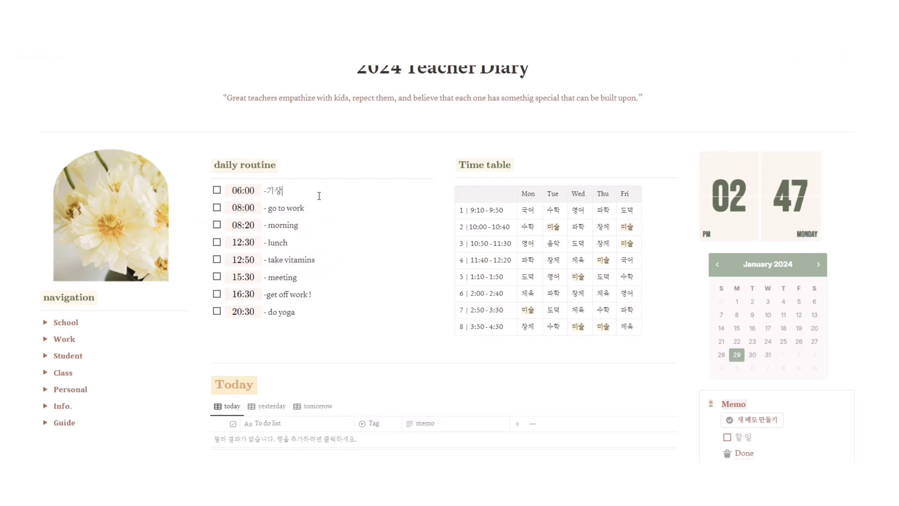
{"action": "key", "text": "ctrl+z"}
{"action": "key", "text": "Right"}
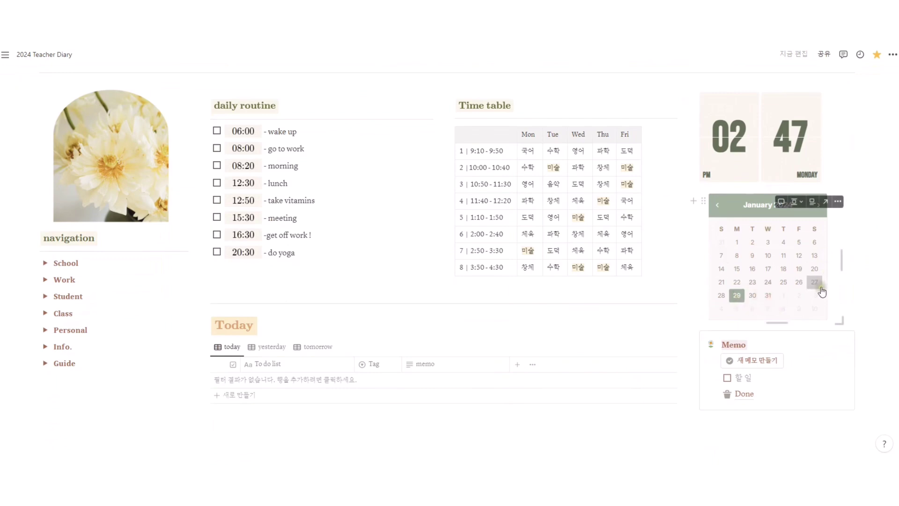
Create a new memo for today reading 메신저 확인하기 in the Memo box.
{"action": "scroll", "coordinate": [740, 286], "scroll_direction": "down", "scroll_amount": 2}
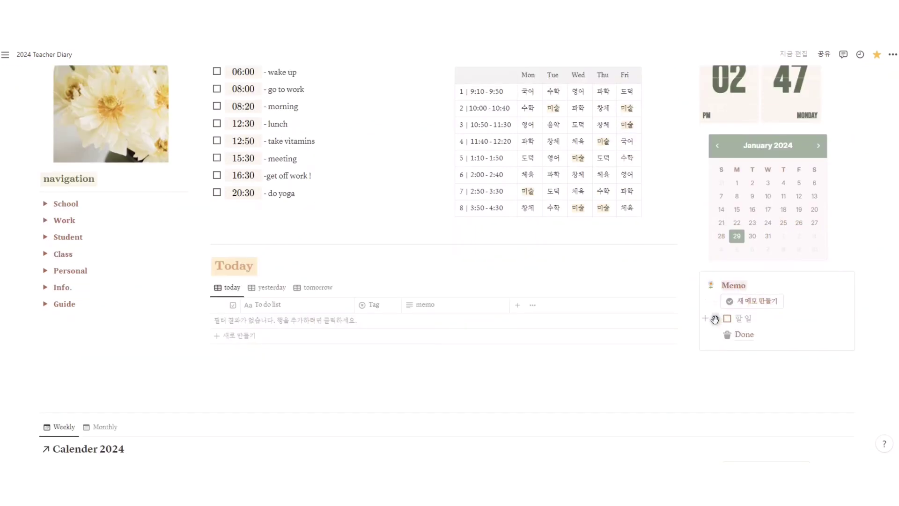
{"action": "left_click", "coordinate": [742, 306]}
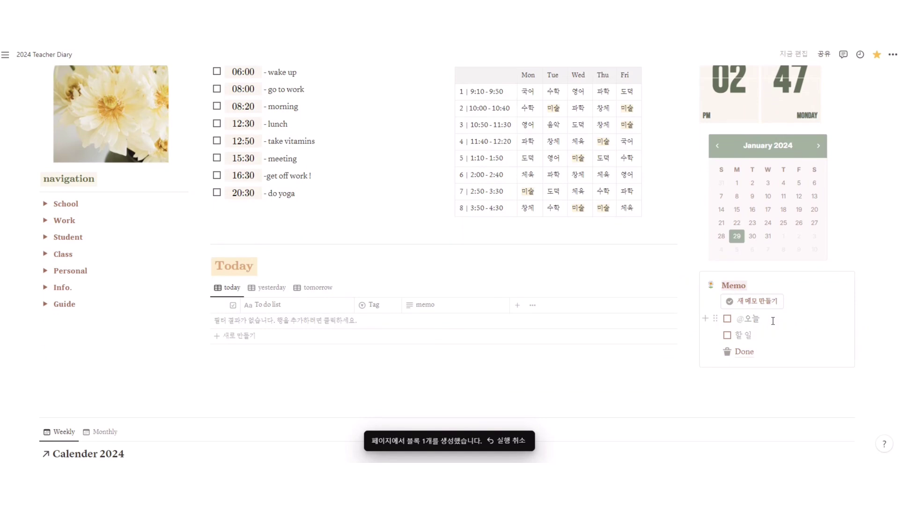
{"action": "type", "text": "메모"}
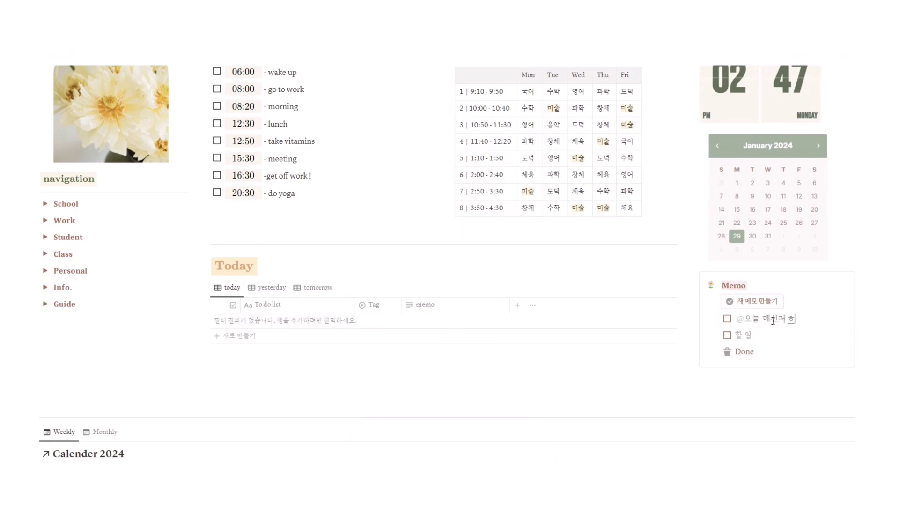
Tick the 메신저 확인하기 memo and move it into the Done page.
{"action": "left_click", "coordinate": [727, 320]}
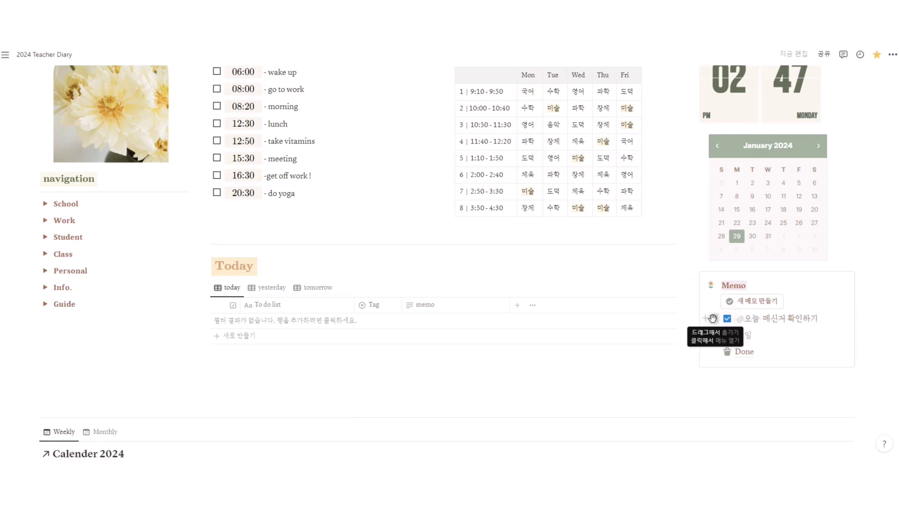
{"action": "left_click_drag", "start_coordinate": [713, 318], "coordinate": [740, 351]}
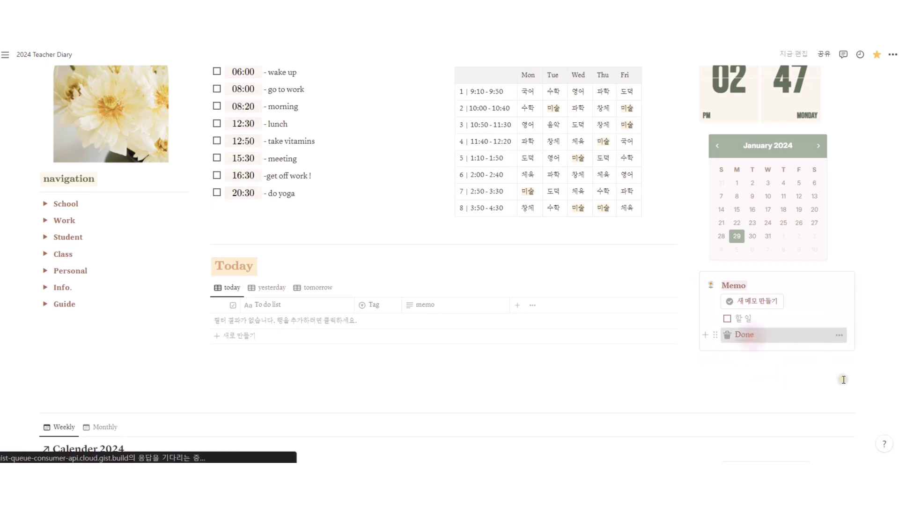
{"action": "left_click", "coordinate": [839, 333]}
{"action": "left_click_drag", "start_coordinate": [420, 314], "coordinate": [259, 207]}
{"action": "left_click_drag", "start_coordinate": [897, 250], "coordinate": [897, 255]}
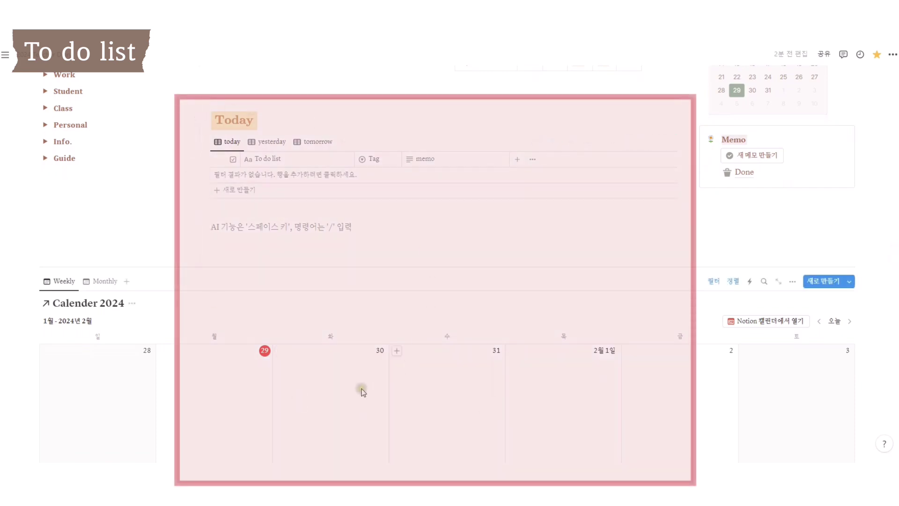
Add the to-do 가정통신문 제출 to the Today table with the tag 학생 and a memo naming the student who has not submitted.
{"action": "scroll", "coordinate": [298, 334], "scroll_direction": "down", "scroll_amount": 4}
{"action": "scroll", "coordinate": [297, 334], "scroll_direction": "down", "scroll_amount": 2}
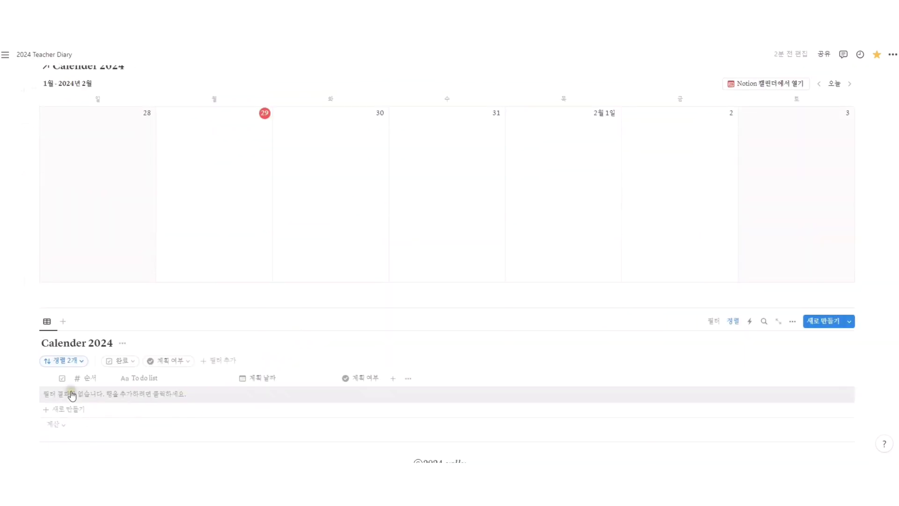
{"action": "scroll", "coordinate": [225, 272], "scroll_direction": "up", "scroll_amount": 4}
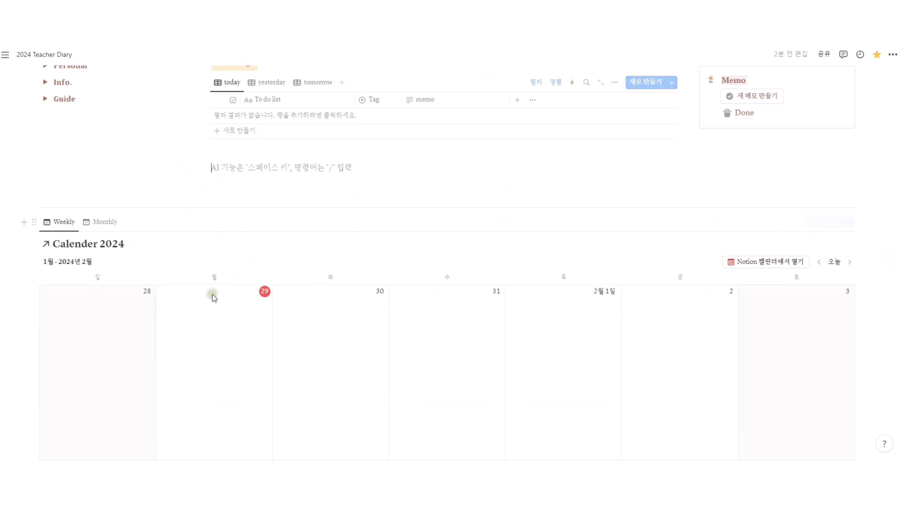
{"action": "scroll", "coordinate": [175, 407], "scroll_direction": "down", "scroll_amount": 4}
{"action": "scroll", "coordinate": [356, 189], "scroll_direction": "up", "scroll_amount": 4}
{"action": "scroll", "coordinate": [350, 186], "scroll_direction": "up", "scroll_amount": 2}
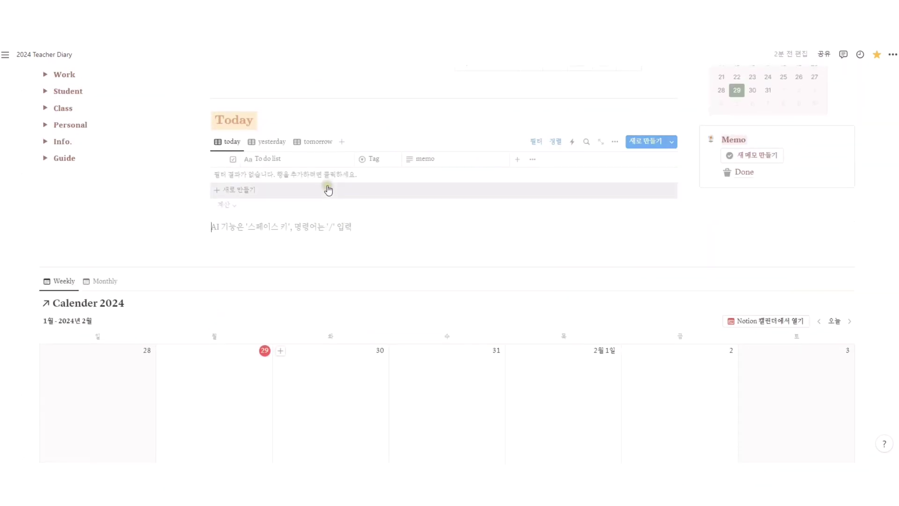
{"action": "left_click", "coordinate": [297, 181]}
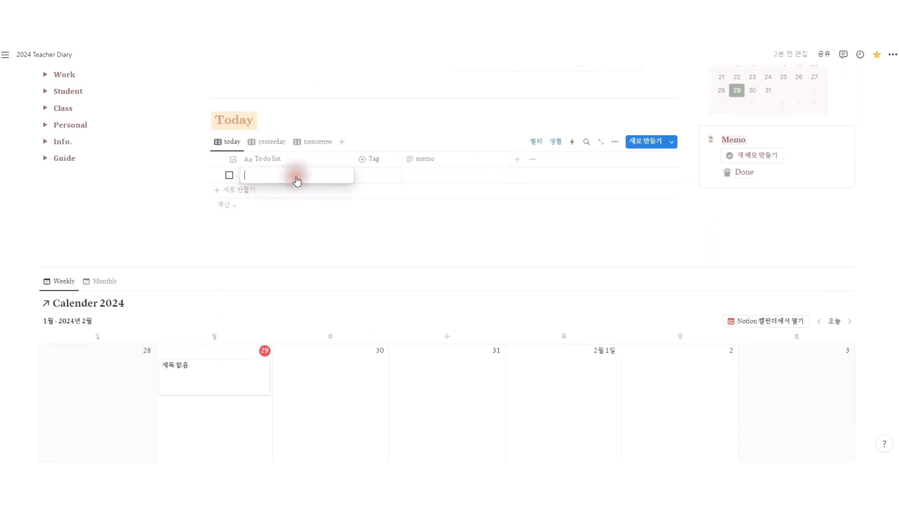
{"action": "type", "text": "가정통신문 제출"}
{"action": "left_click", "coordinate": [378, 175]}
{"action": "left_click", "coordinate": [388, 220]}
{"action": "left_click", "coordinate": [434, 175]}
{"action": "type", "text": "홍길동 미제출"}
{"action": "key", "text": "Escape"}
Add the to-do 3:30 교무회의 to the Today table with the tag 업무 and the memo 도서실.
{"action": "left_click", "coordinate": [272, 190]}
{"action": "type", "text": "3:30 교무회의"}
{"action": "left_click", "coordinate": [382, 190]}
{"action": "left_click", "coordinate": [388, 222]}
{"action": "left_click", "coordinate": [438, 191]}
{"action": "type", "text": "도서실"}
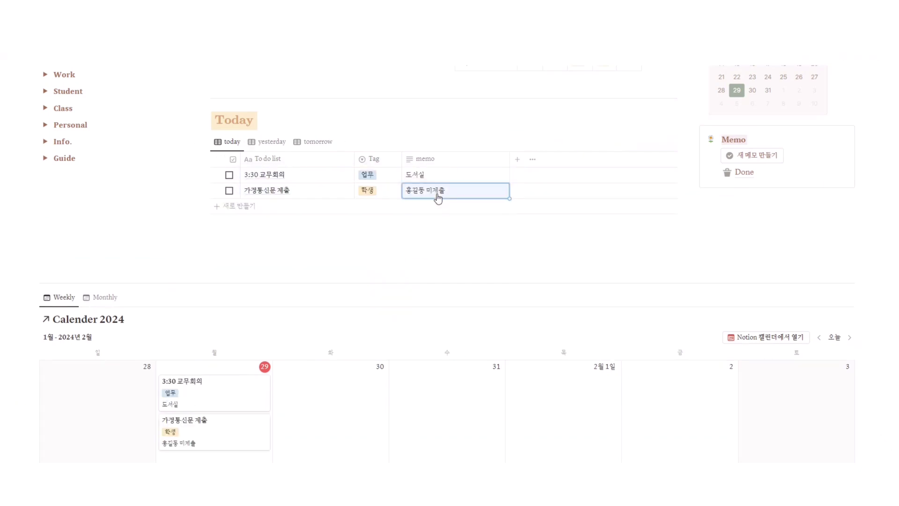
{"action": "left_click", "coordinate": [264, 239]}
Examine the new to-dos in the weekly calendar, the Calender 2024 table and the monthly calendar, then return to the weekly view.
{"action": "scroll", "coordinate": [264, 239], "scroll_direction": "down", "scroll_amount": 4}
{"action": "scroll", "coordinate": [265, 240], "scroll_direction": "down", "scroll_amount": 2}
{"action": "scroll", "coordinate": [263, 234], "scroll_direction": "up", "scroll_amount": 2}
{"action": "scroll", "coordinate": [130, 171], "scroll_direction": "down", "scroll_amount": 2}
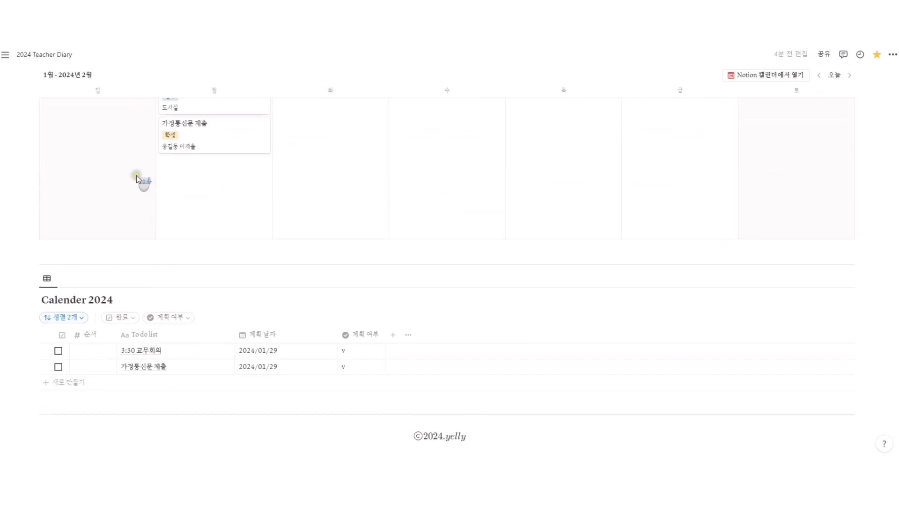
{"action": "scroll", "coordinate": [204, 349], "scroll_direction": "up", "scroll_amount": 2}
{"action": "left_click", "coordinate": [106, 121]}
{"action": "scroll", "coordinate": [376, 227], "scroll_direction": "down", "scroll_amount": 3}
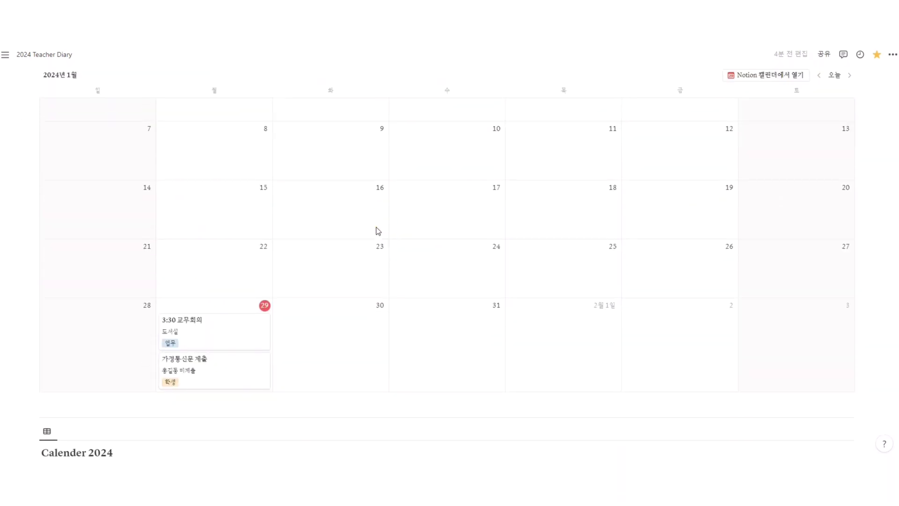
{"action": "scroll", "coordinate": [378, 225], "scroll_direction": "down", "scroll_amount": 1}
{"action": "scroll", "coordinate": [378, 227], "scroll_direction": "down", "scroll_amount": 1}
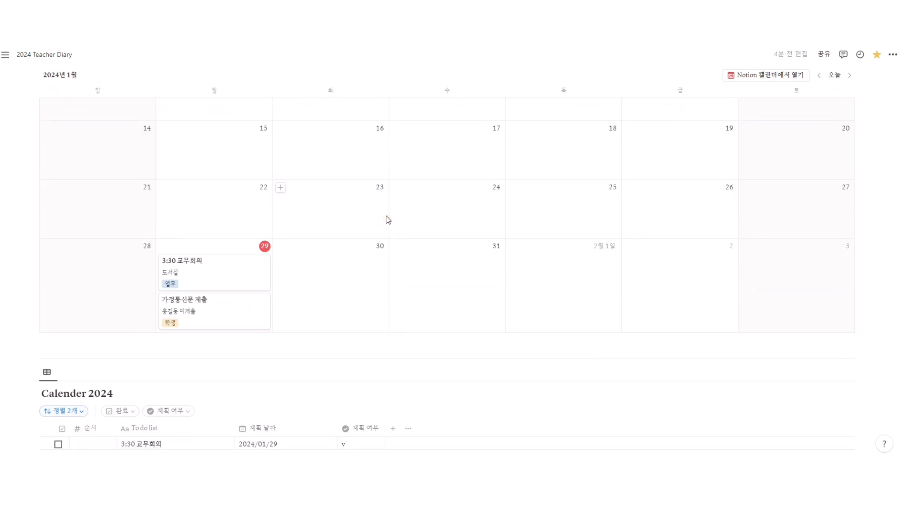
{"action": "scroll", "coordinate": [388, 220], "scroll_direction": "down", "scroll_amount": 2}
{"action": "scroll", "coordinate": [387, 219], "scroll_direction": "up", "scroll_amount": 6}
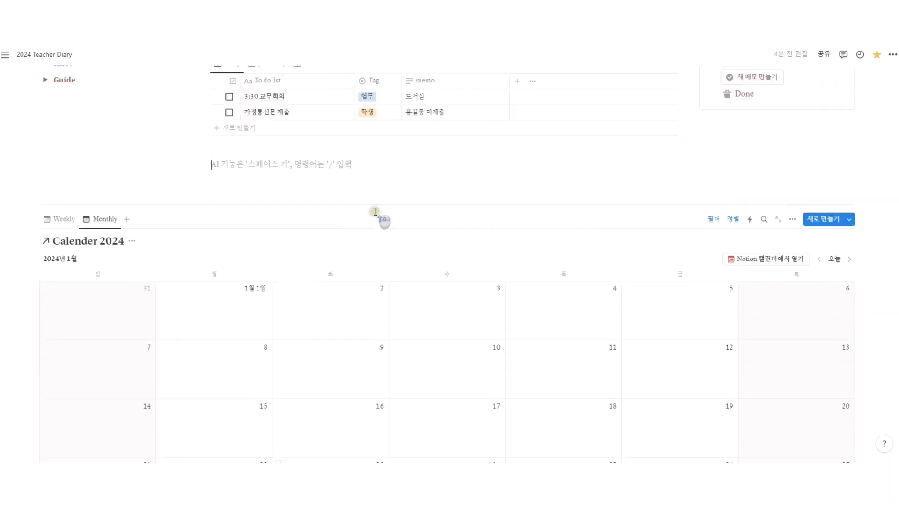
{"action": "scroll", "coordinate": [376, 211], "scroll_direction": "up", "scroll_amount": 3}
{"action": "left_click", "coordinate": [61, 297]}
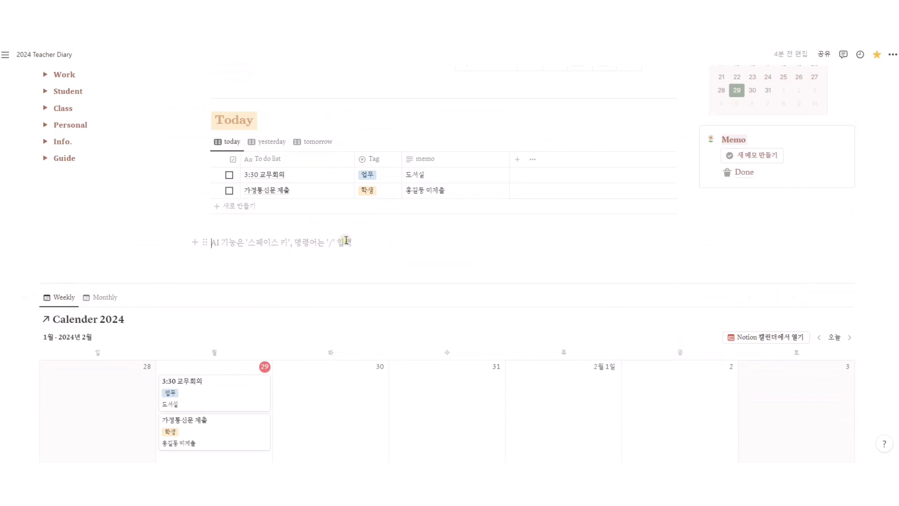
Mark both of today's to-dos, 3:30 교무회의 and 가정통신문 제출, as completed.
{"action": "left_click", "coordinate": [229, 176]}
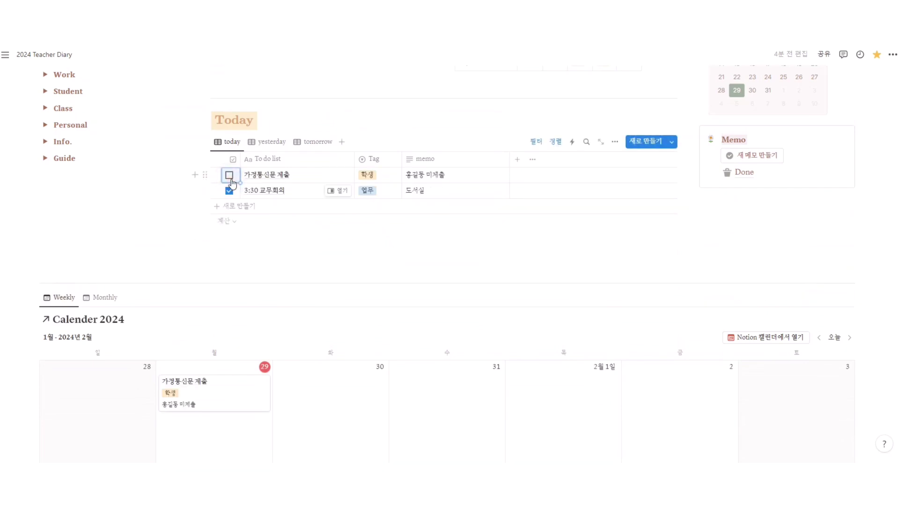
{"action": "left_click", "coordinate": [229, 176]}
Add an entry named 새학기 준비 주간 to the Calender 2024 table below the calendar.
{"action": "scroll", "coordinate": [235, 372], "scroll_direction": "down", "scroll_amount": 5}
{"action": "left_click", "coordinate": [73, 327]}
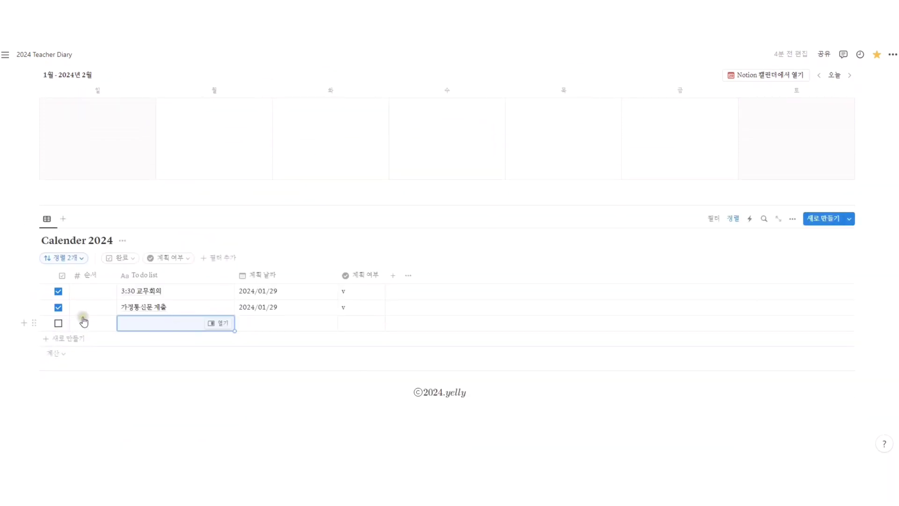
{"action": "type", "text": "새학기 준비 주간"}
{"action": "key", "text": "Return"}
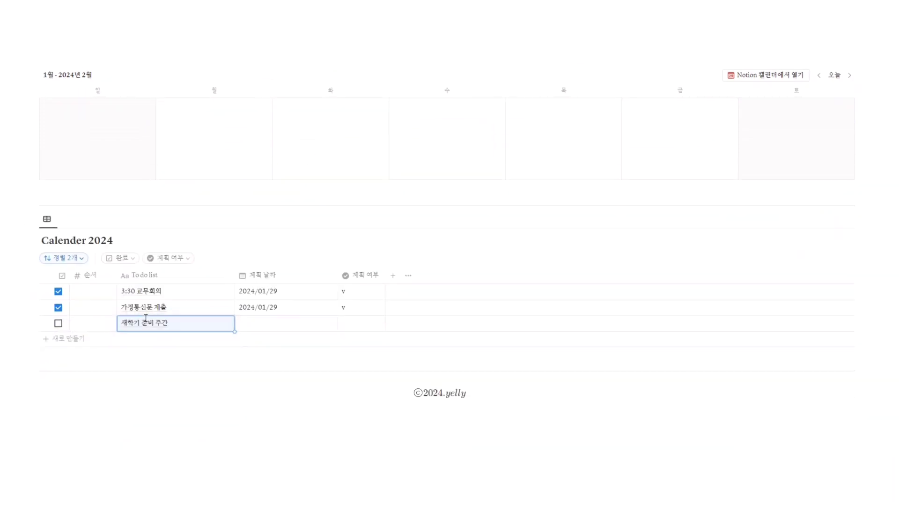
Set the planned date of 새학기 준비 주간 to the range 2024/01/29 to 2024/01/31.
{"action": "left_click", "coordinate": [278, 387]}
{"action": "left_click", "coordinate": [268, 252]}
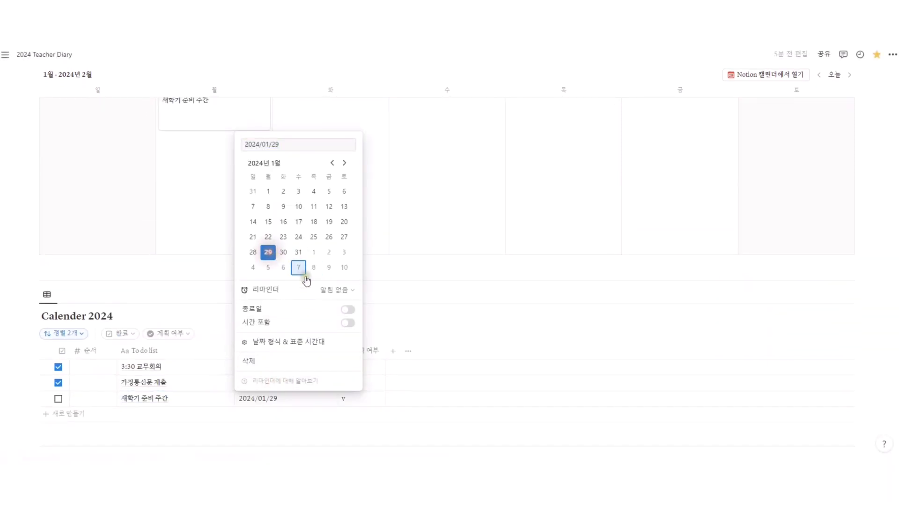
{"action": "left_click", "coordinate": [342, 310]}
{"action": "left_click", "coordinate": [299, 252]}
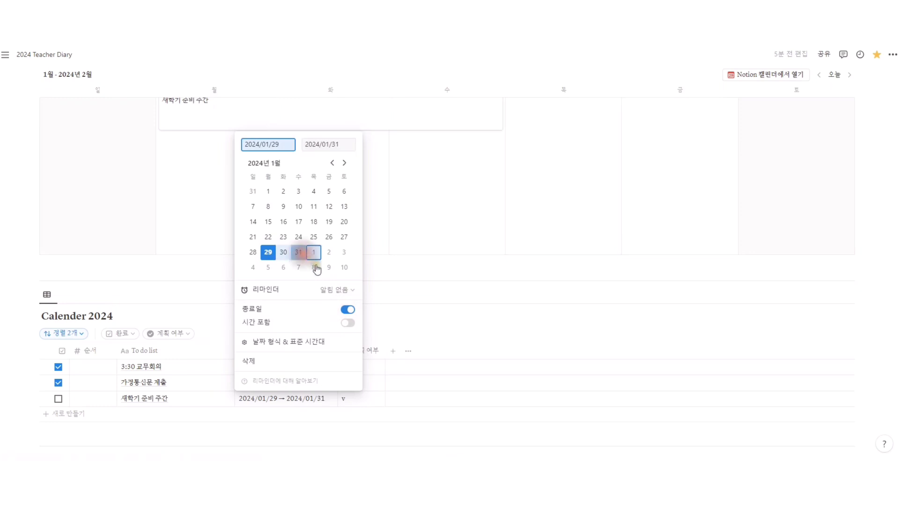
{"action": "left_click", "coordinate": [455, 313]}
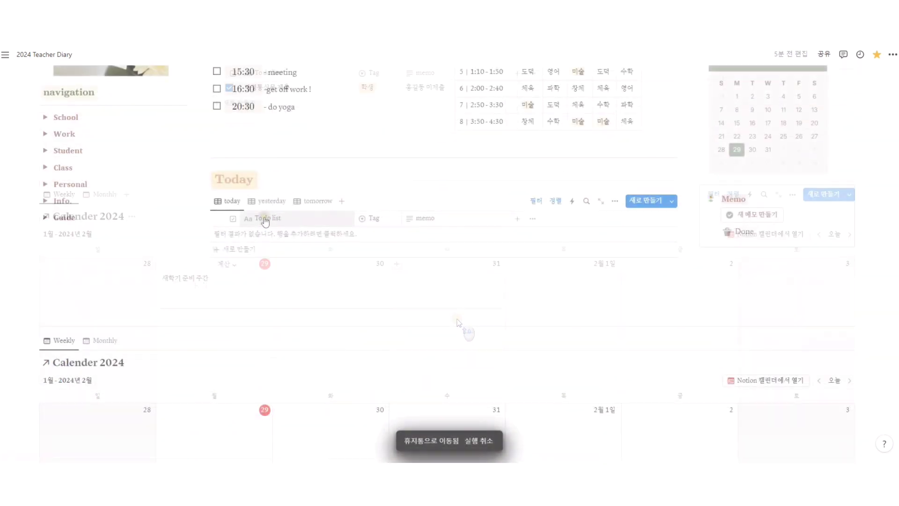
Add the to-do 어제 in the Today table's yesterday view and the to-do 내일 in its tomorrow view.
{"action": "left_click", "coordinate": [311, 250]}
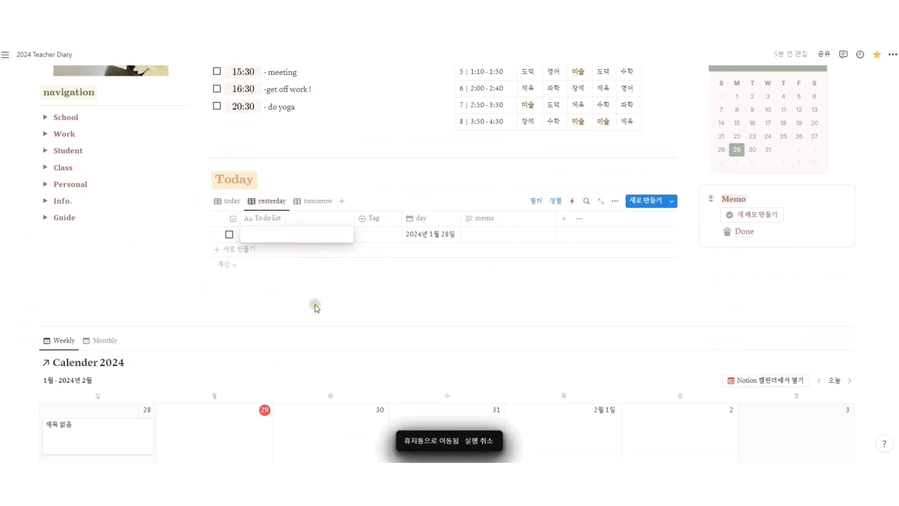
{"action": "left_click", "coordinate": [274, 316]}
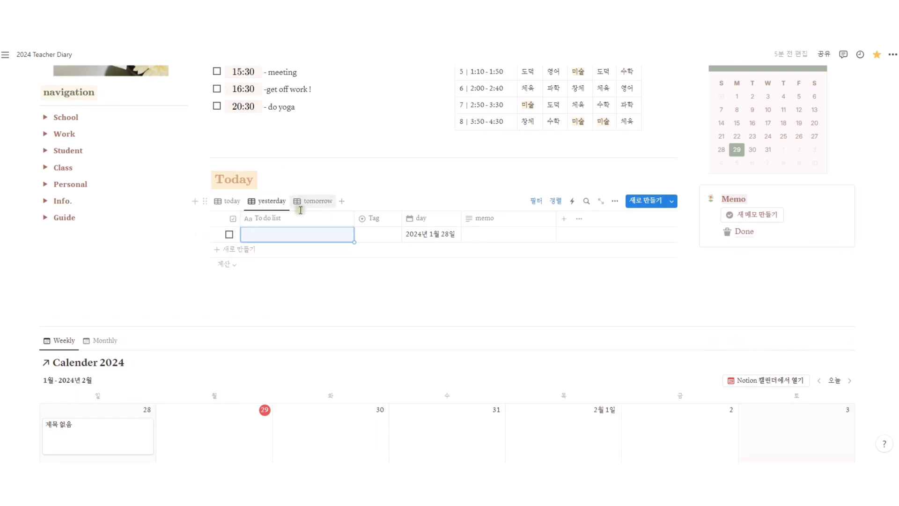
{"action": "left_click", "coordinate": [283, 239]}
{"action": "left_click", "coordinate": [314, 201]}
{"action": "left_click", "coordinate": [295, 233]}
{"action": "type", "text": "내일"}
Add the to-do 오늘 in the today view and check the entries in the weekly calendar.
{"action": "left_click", "coordinate": [229, 201]}
{"action": "left_click", "coordinate": [285, 234]}
{"action": "type", "text": "ㅇㅎ"}
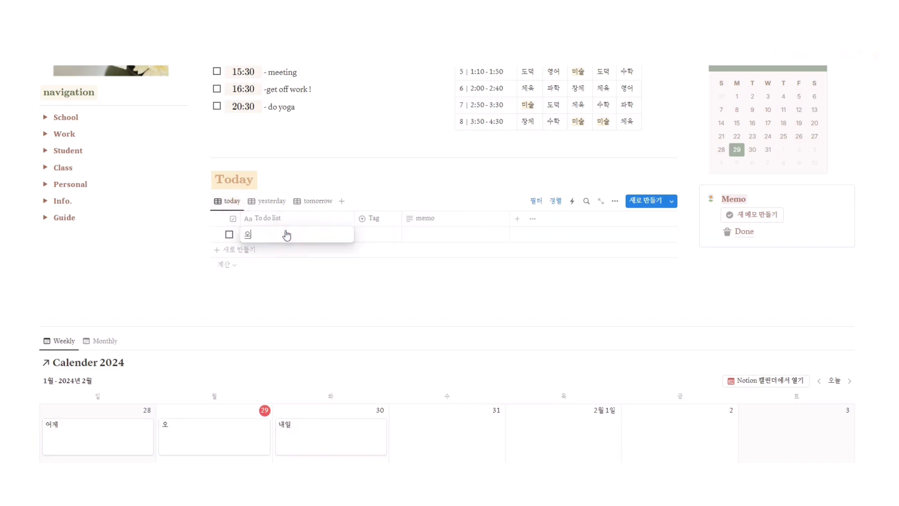
{"action": "key", "text": "Escape"}
{"action": "scroll", "coordinate": [300, 319], "scroll_direction": "down", "scroll_amount": 3}
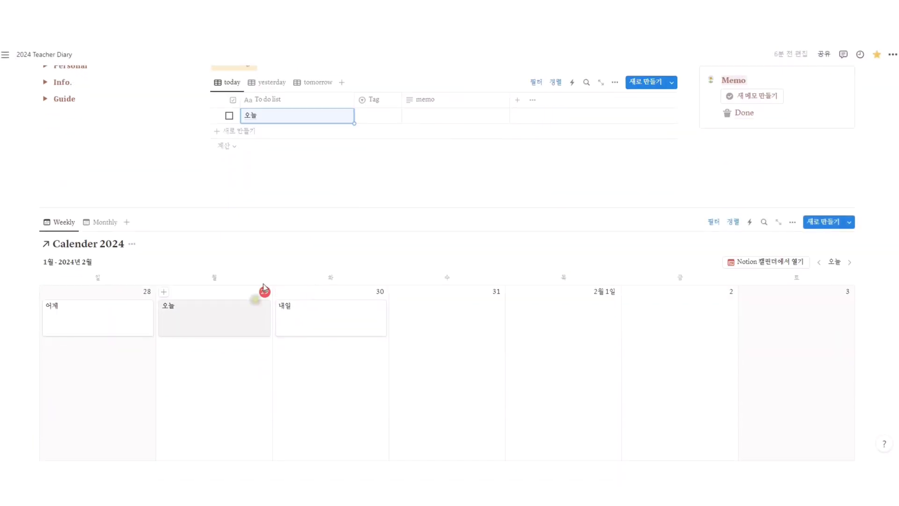
{"action": "scroll", "coordinate": [206, 293], "scroll_direction": "down", "scroll_amount": 5}
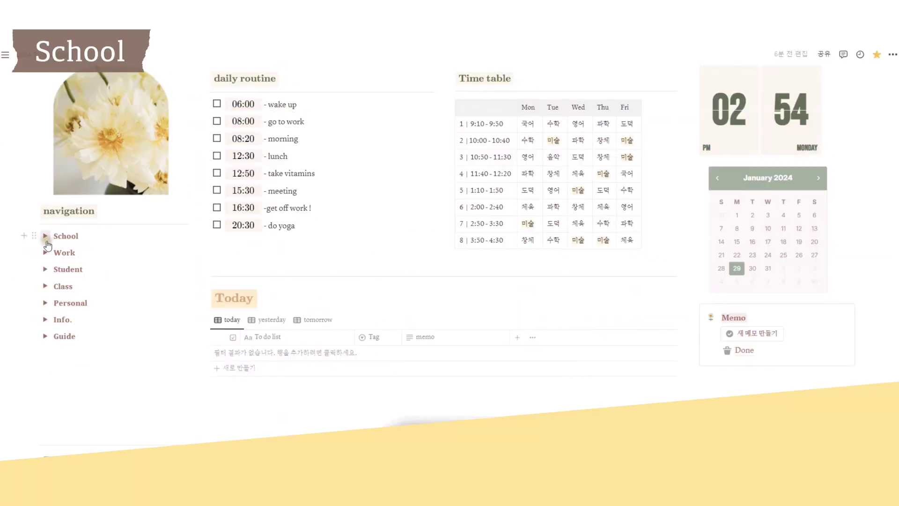
Open the 우리학교 page from the School navigation section and examine the school details and embedded map.
{"action": "left_click", "coordinate": [45, 237]}
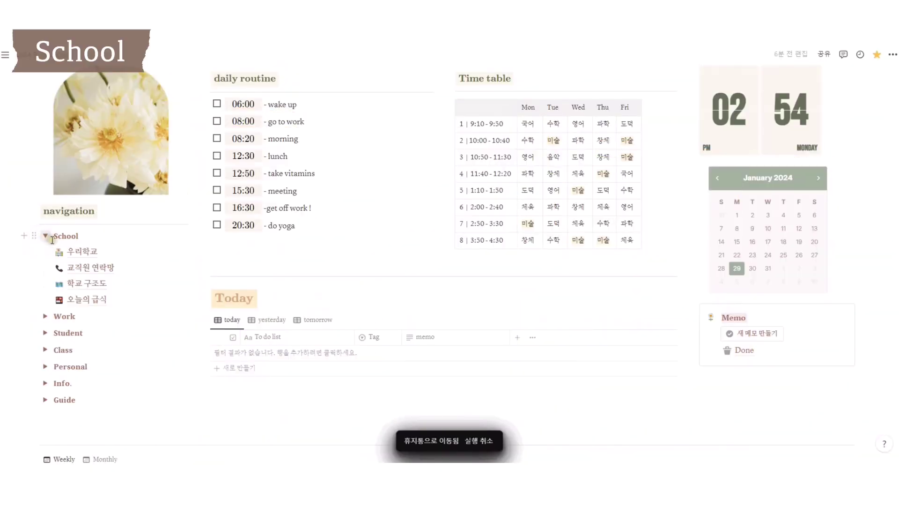
{"action": "left_click", "coordinate": [80, 251]}
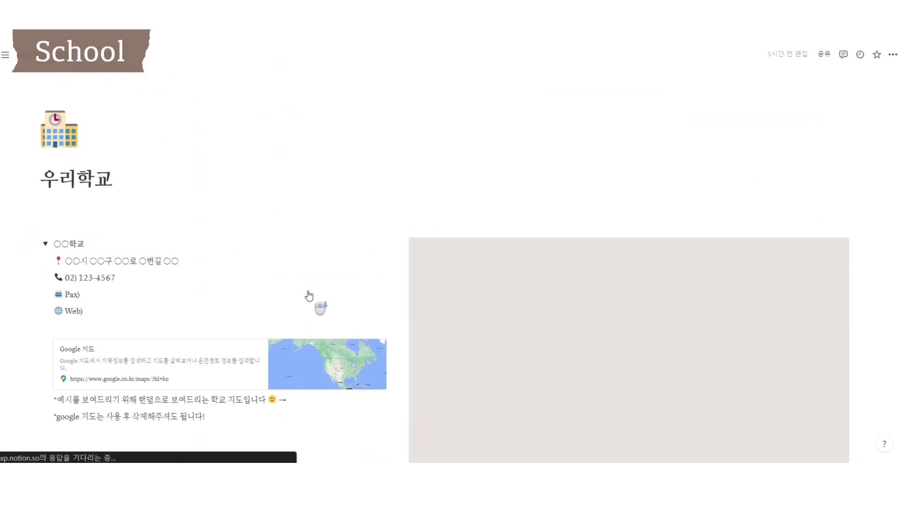
{"action": "scroll", "coordinate": [309, 296], "scroll_direction": "down", "scroll_amount": 5}
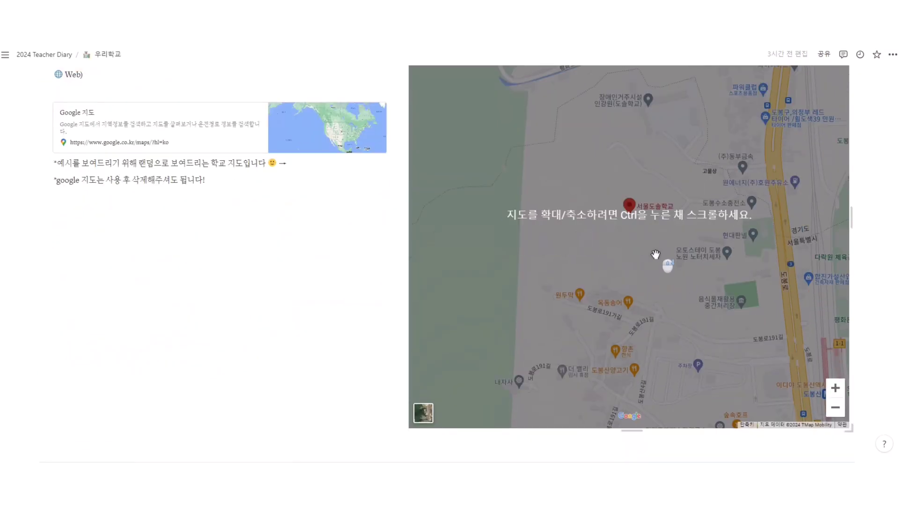
{"action": "scroll", "coordinate": [656, 249], "scroll_direction": "up", "scroll_amount": 2}
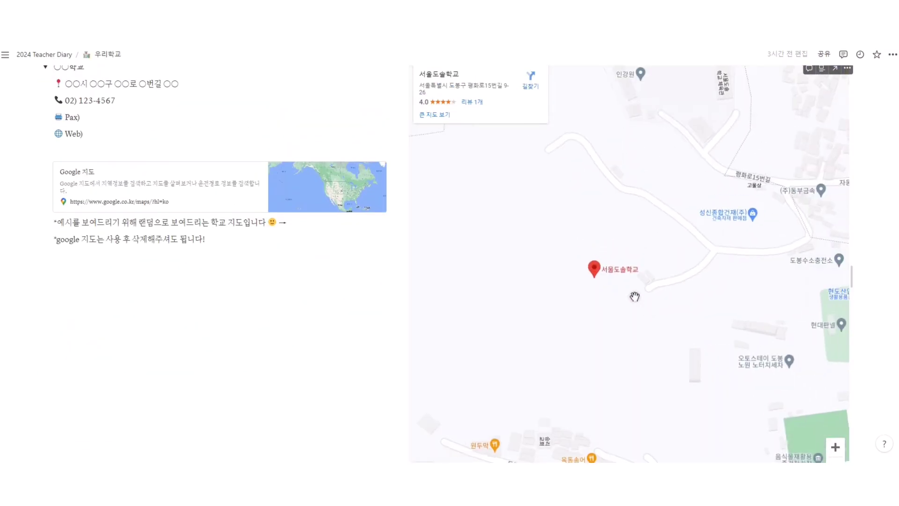
{"action": "scroll", "coordinate": [595, 324], "scroll_direction": "up", "scroll_amount": 1}
{"action": "scroll", "coordinate": [775, 314], "scroll_direction": "up", "scroll_amount": 3}
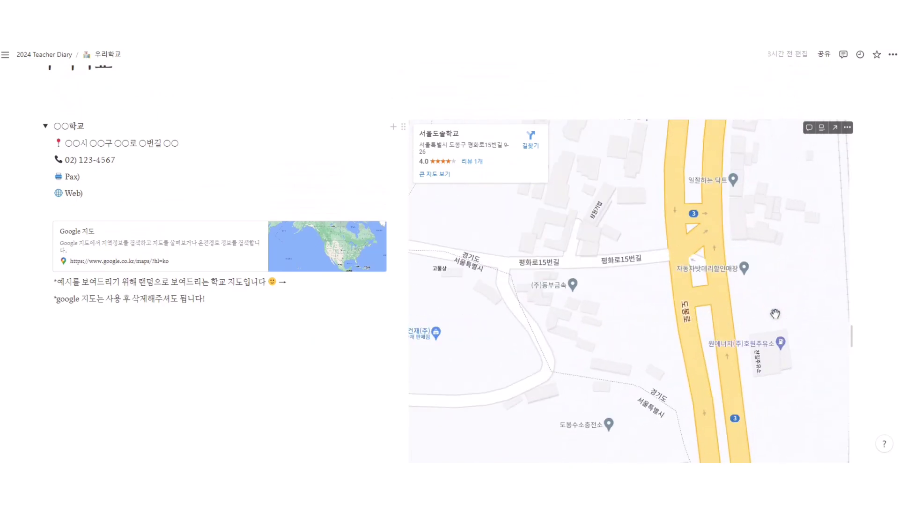
{"action": "scroll", "coordinate": [729, 311], "scroll_direction": "down", "scroll_amount": 2}
{"action": "scroll", "coordinate": [136, 267], "scroll_direction": "up", "scroll_amount": 1}
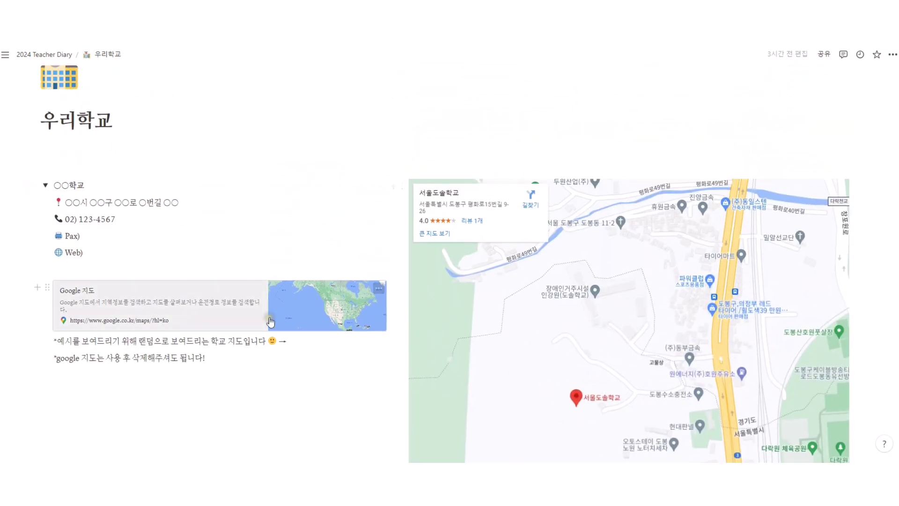
Open the Google 지도 bookmark to find the school and embed its map link in the 우리학교 page.
{"action": "left_click", "coordinate": [136, 309]}
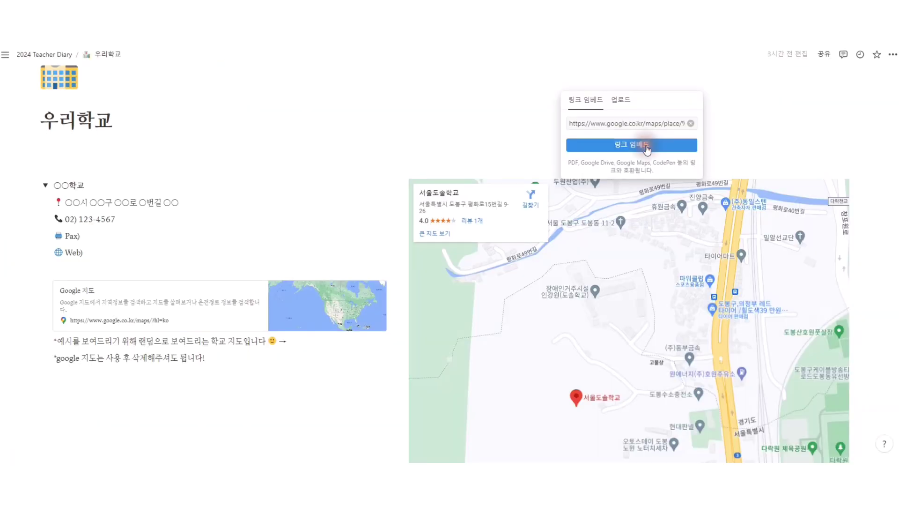
{"action": "left_click", "coordinate": [647, 148]}
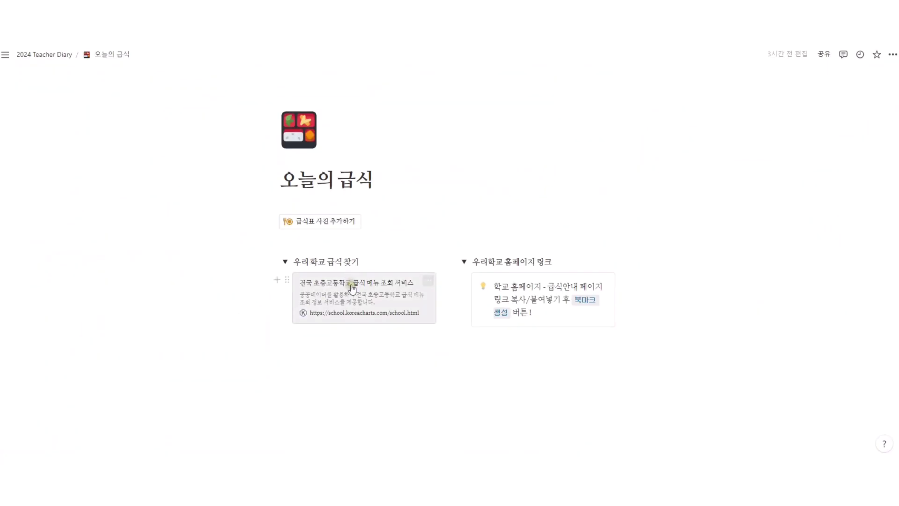
Add a meal-table image block to the 오늘의 급식 page and browse the nationwide school meal lookup site from its bookmark.
{"action": "left_click", "coordinate": [351, 224]}
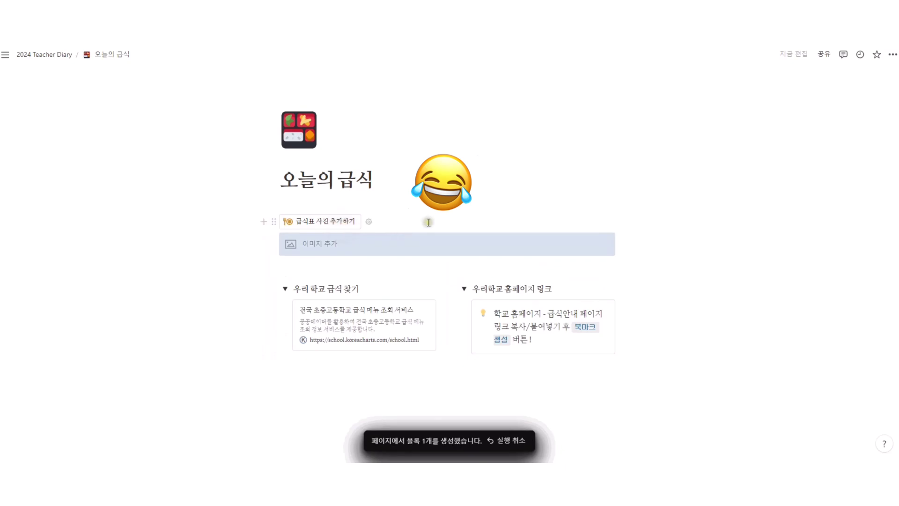
{"action": "left_click", "coordinate": [368, 269]}
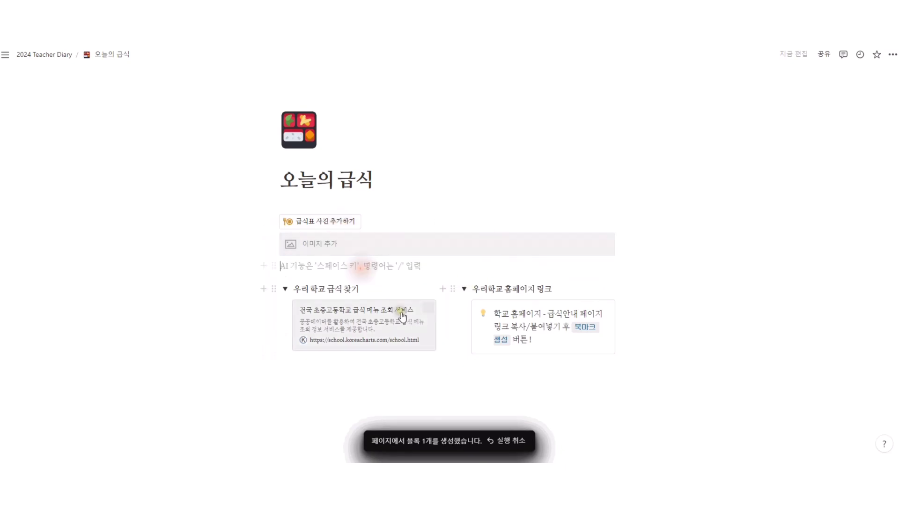
{"action": "left_click", "coordinate": [371, 341]}
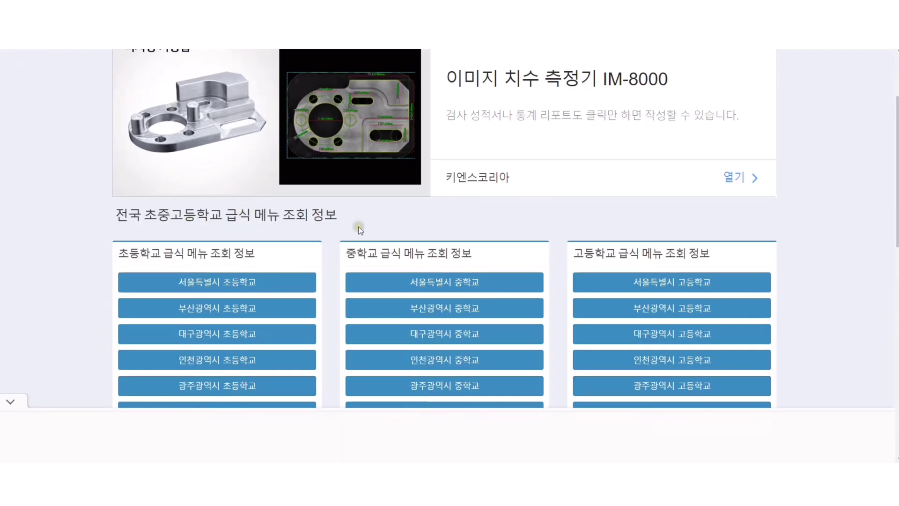
{"action": "scroll", "coordinate": [194, 219], "scroll_direction": "down", "scroll_amount": 5}
{"action": "scroll", "coordinate": [407, 230], "scroll_direction": "up", "scroll_amount": 3}
{"action": "left_click", "coordinate": [379, 209]}
{"action": "scroll", "coordinate": [580, 277], "scroll_direction": "down", "scroll_amount": 4}
{"action": "scroll", "coordinate": [306, 332], "scroll_direction": "up", "scroll_amount": 15}
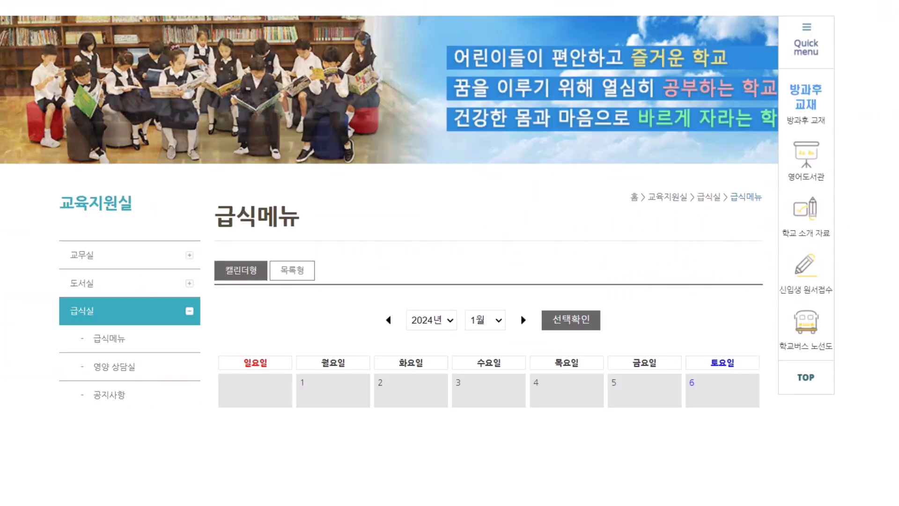
{"action": "key", "text": "ctrl+v"}
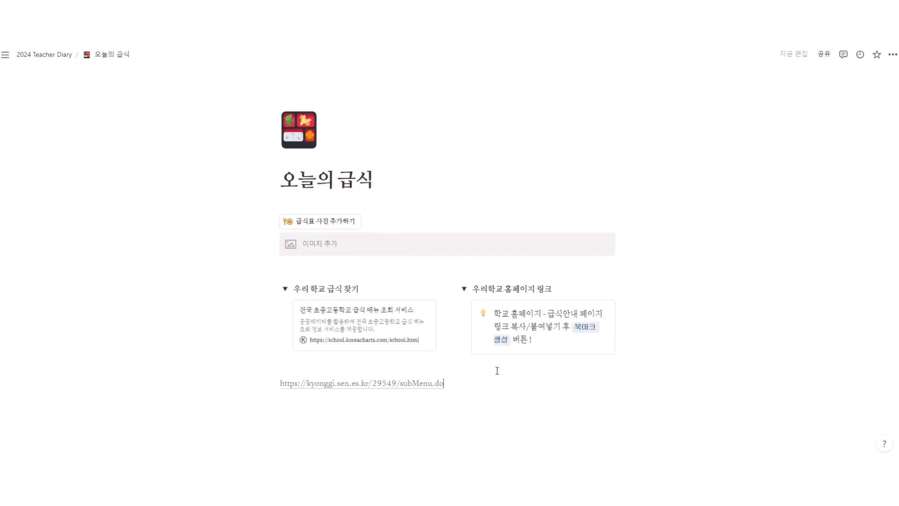
{"action": "left_click", "coordinate": [462, 426]}
{"action": "left_click_drag", "start_coordinate": [265, 381], "coordinate": [513, 375]}
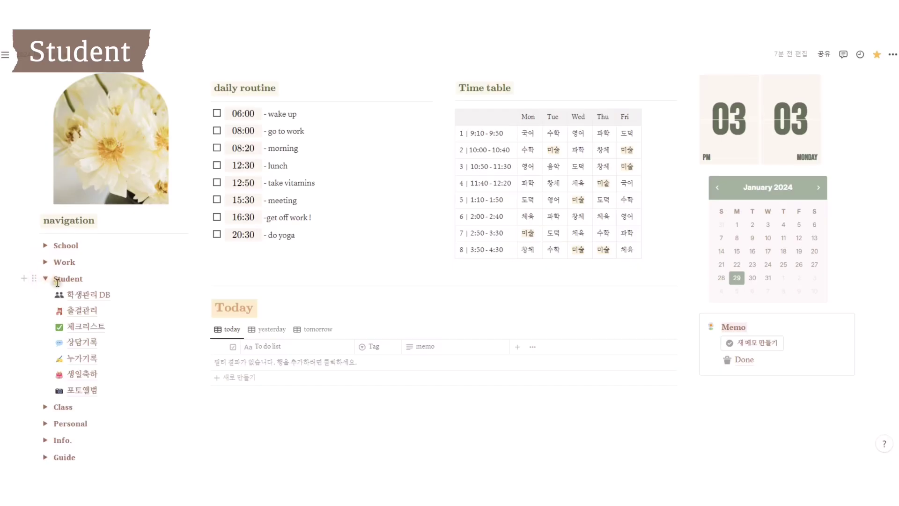
Open the 학생관리 DB page from the Student navigation section and examine the 1-1반 student table.
{"action": "scroll", "coordinate": [100, 237], "scroll_direction": "down", "scroll_amount": 1}
{"action": "left_click", "coordinate": [102, 238]}
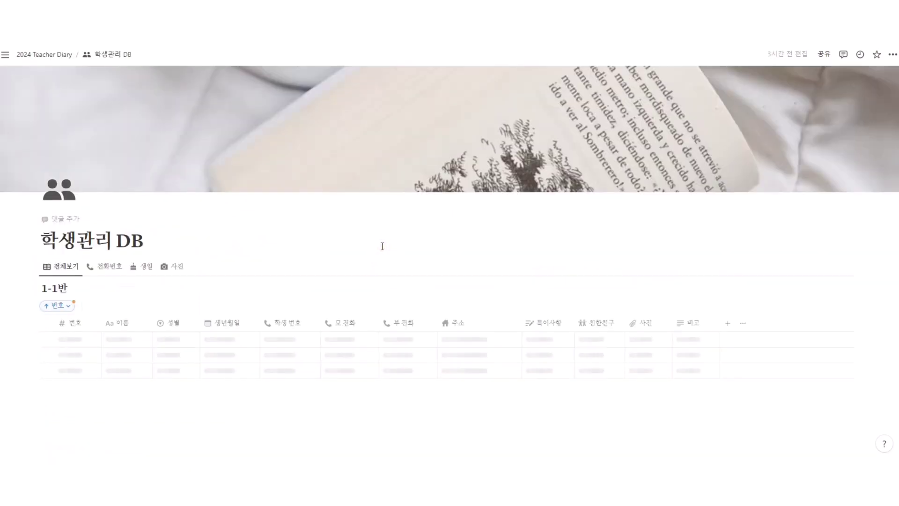
{"action": "scroll", "coordinate": [226, 215], "scroll_direction": "down", "scroll_amount": 9}
{"action": "scroll", "coordinate": [166, 244], "scroll_direction": "up", "scroll_amount": 5}
{"action": "scroll", "coordinate": [125, 293], "scroll_direction": "down", "scroll_amount": 7}
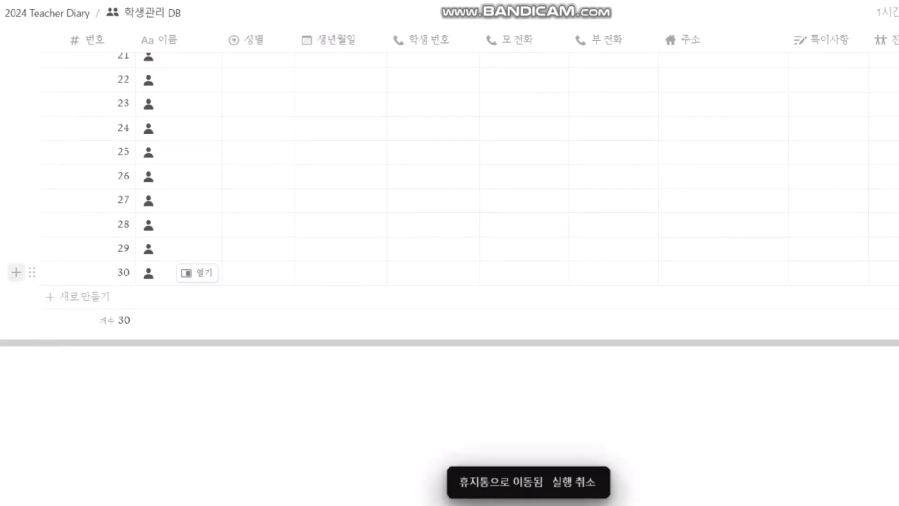
Add a blank row below student number 30 and delete it again.
{"action": "left_click", "coordinate": [15, 271]}
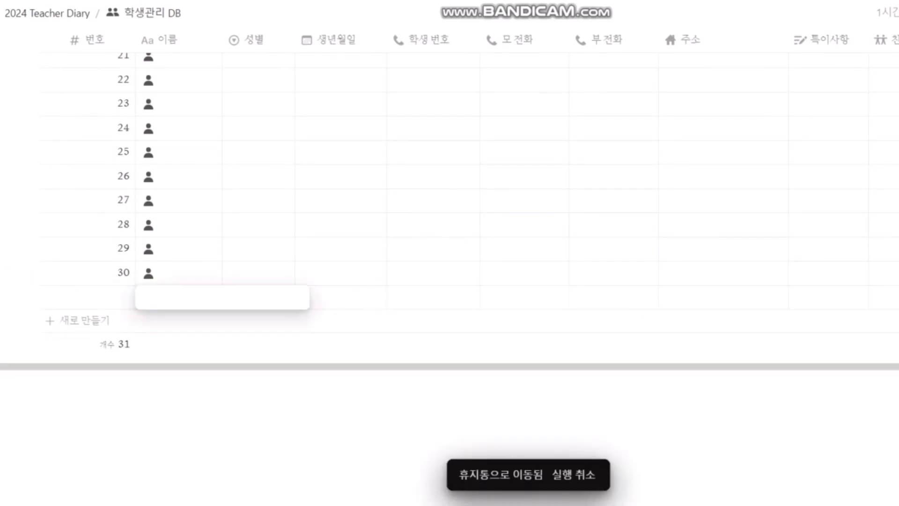
{"action": "key", "text": "Escape"}
{"action": "left_click", "coordinate": [50, 295]}
{"action": "left_click", "coordinate": [462, 38]}
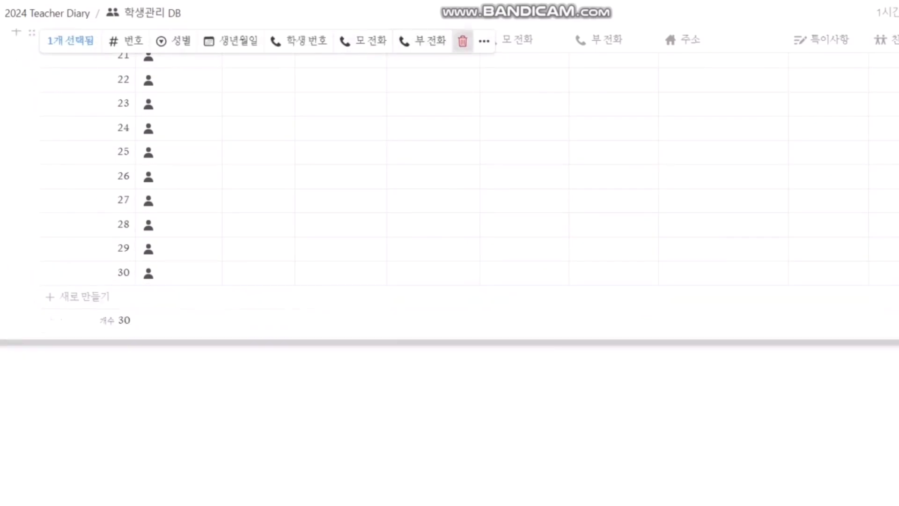
Duplicate the row of student number 30 and change the copy's 번호 to 31.
{"action": "left_click", "coordinate": [32, 272]}
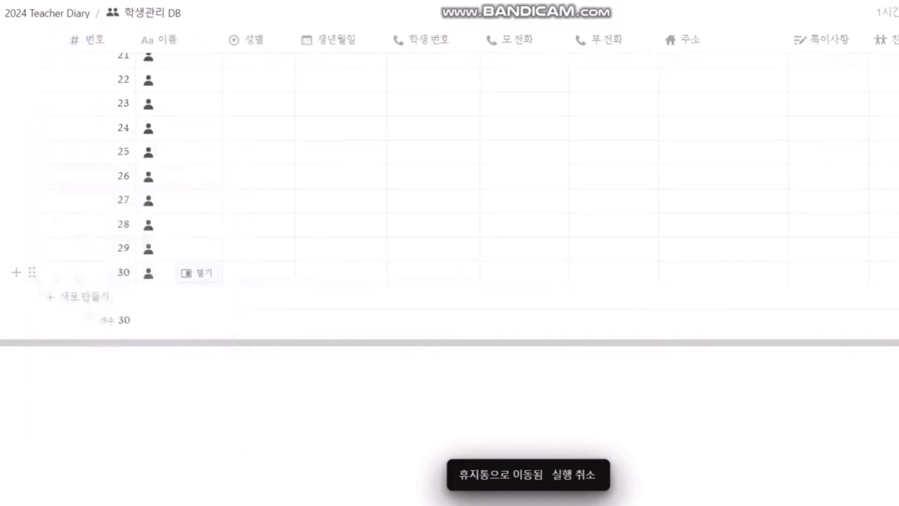
{"action": "left_click", "coordinate": [99, 297]}
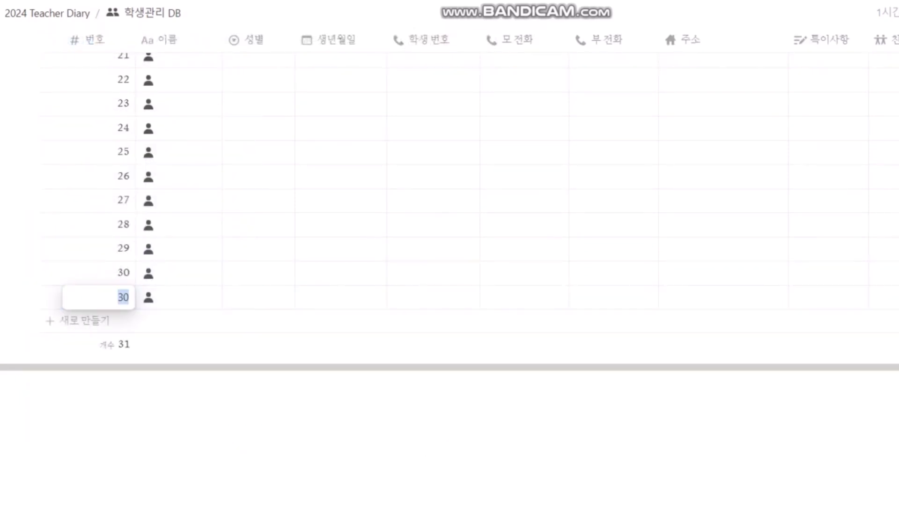
{"action": "key", "text": "Delete"}
{"action": "type", "text": "1"}
{"action": "key", "text": "Return"}
Try to delete the student rows numbered 23 to 31 together.
{"action": "scroll", "coordinate": [197, 420], "scroll_direction": "up", "scroll_amount": 10}
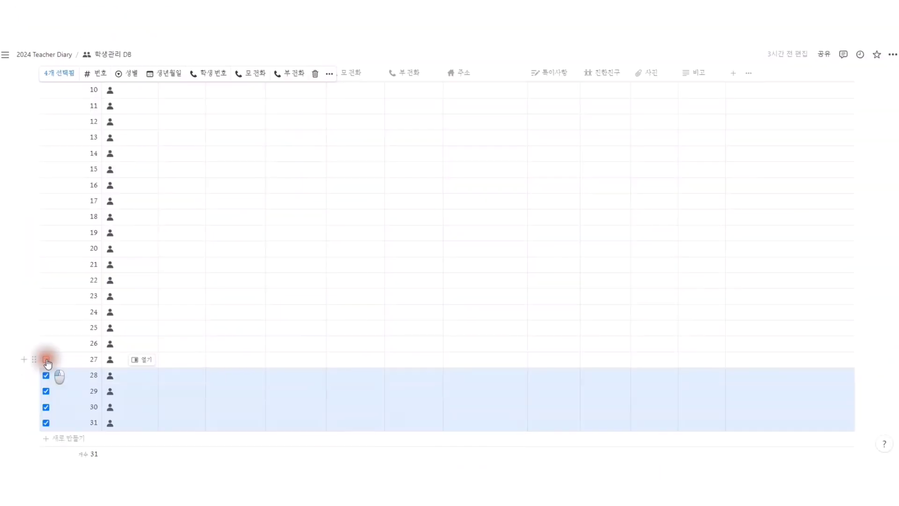
{"action": "left_click_drag", "start_coordinate": [46, 358], "coordinate": [46, 296]}
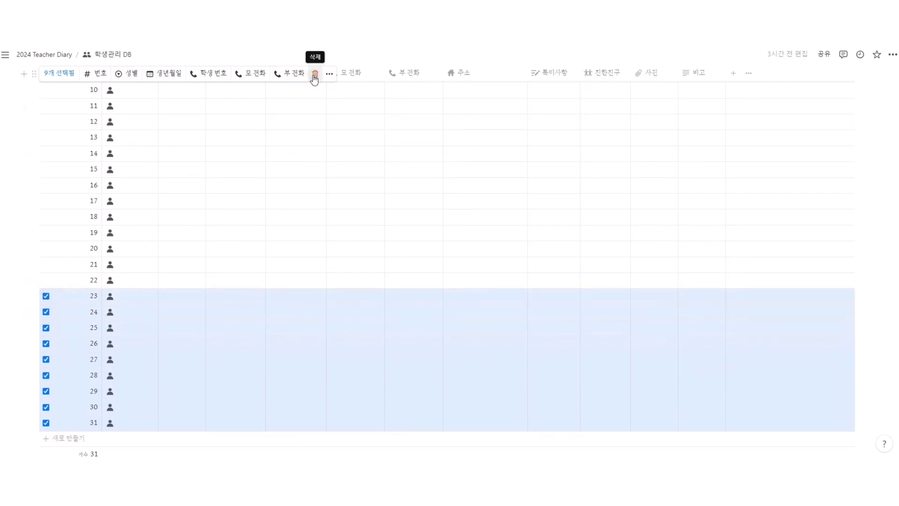
{"action": "left_click", "coordinate": [314, 75]}
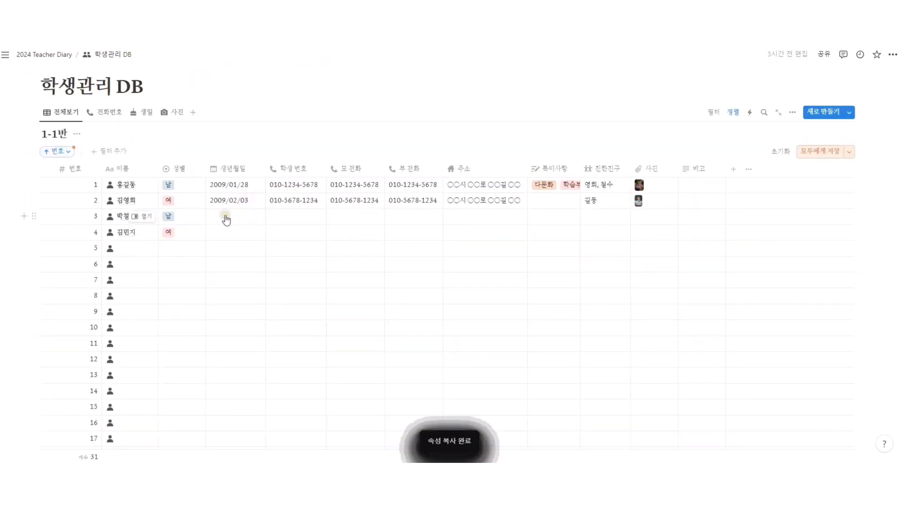
Enter the date of birth of student number 3 in the 생년월일 column.
{"action": "left_click", "coordinate": [237, 221]}
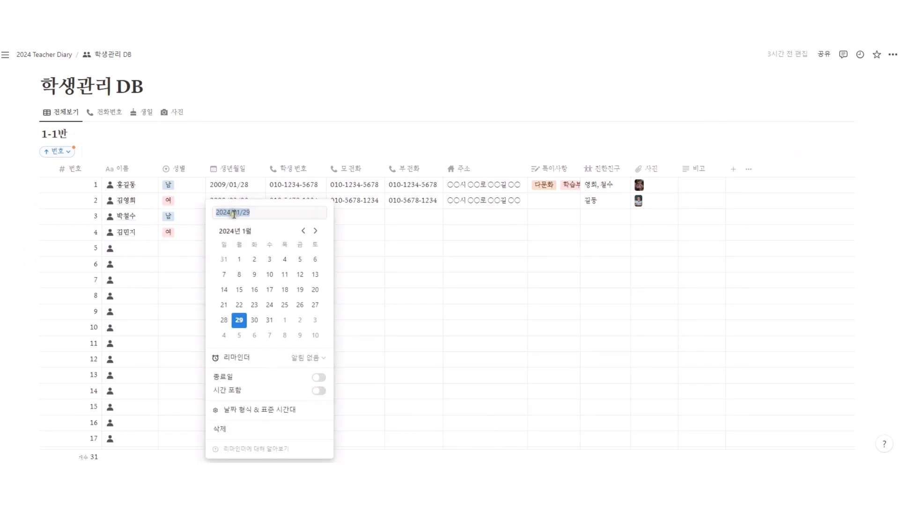
{"action": "left_click", "coordinate": [303, 230]}
{"action": "left_click", "coordinate": [303, 231]}
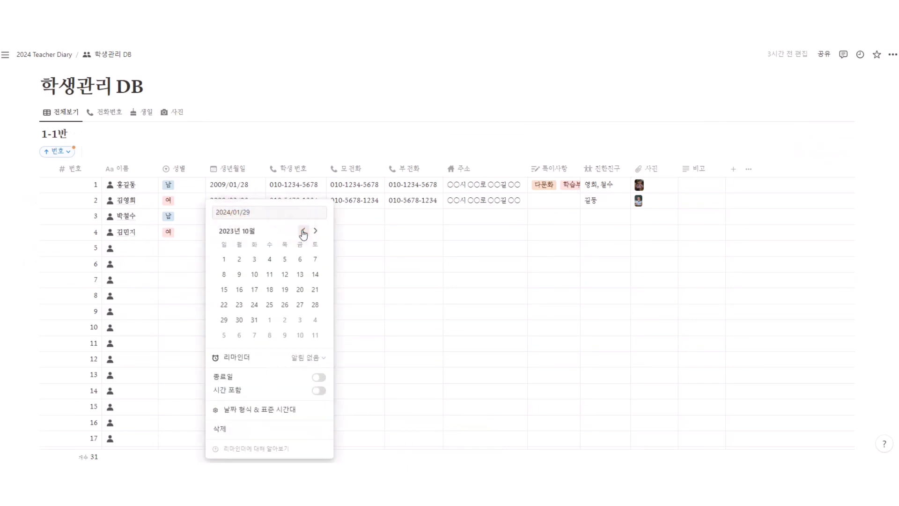
{"action": "left_click", "coordinate": [201, 213]}
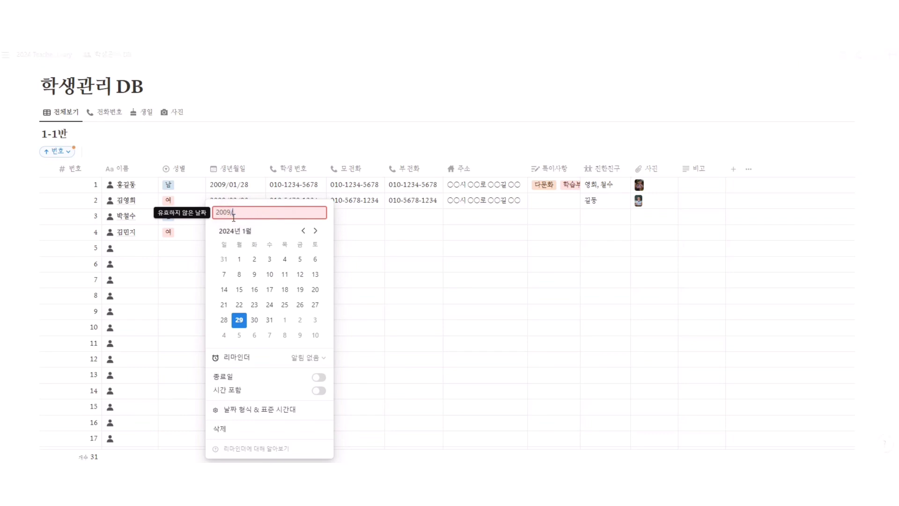
{"action": "type", "text": "01/30"}
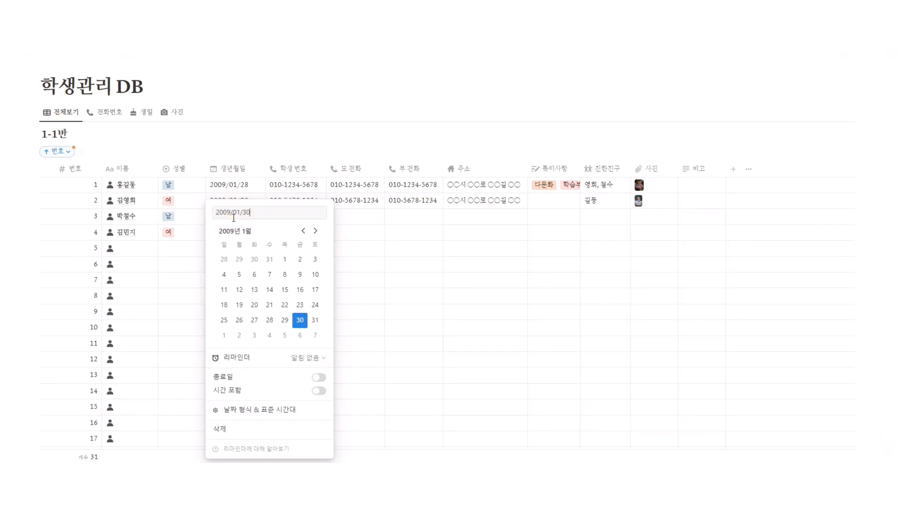
{"action": "key", "text": "Return"}
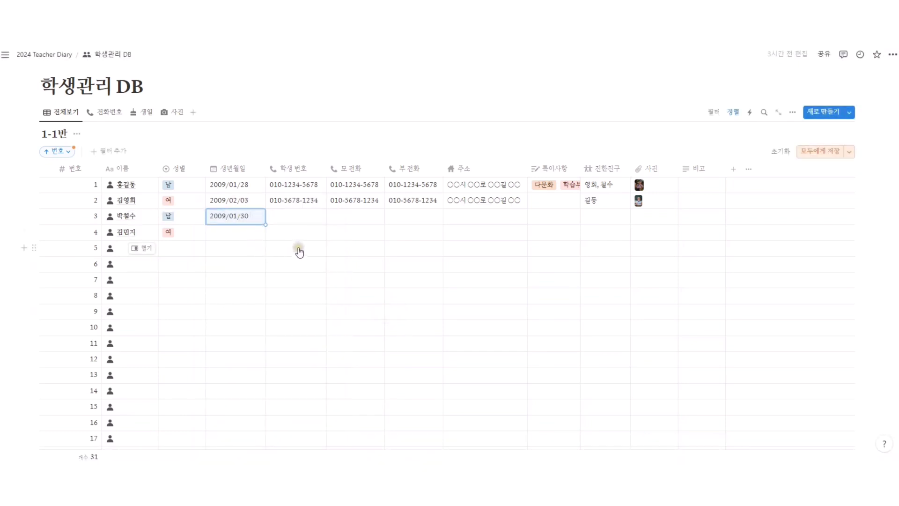
Create the tag 특이사항 for student number 3 in the 특이사항 column and open the new tag's options.
{"action": "left_click", "coordinate": [223, 237]}
{"action": "left_click", "coordinate": [395, 235]}
{"action": "left_click", "coordinate": [558, 225]}
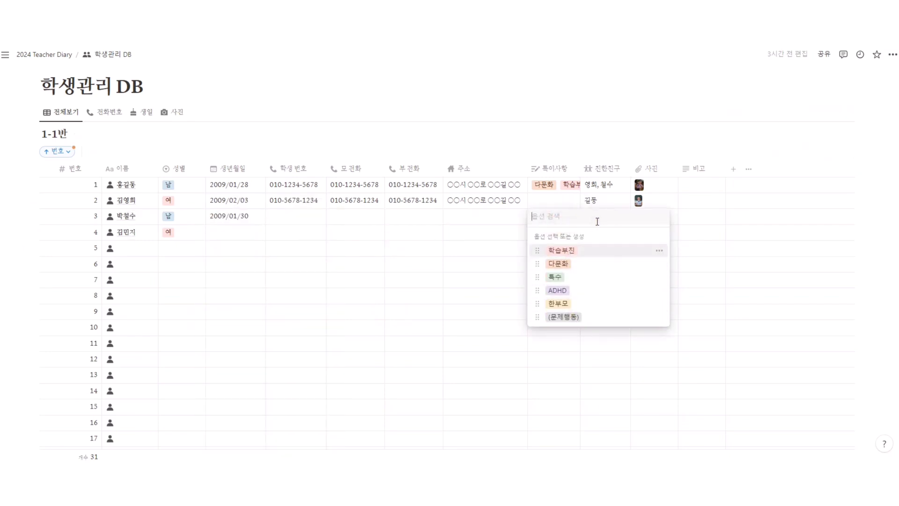
{"action": "type", "text": "특이"}
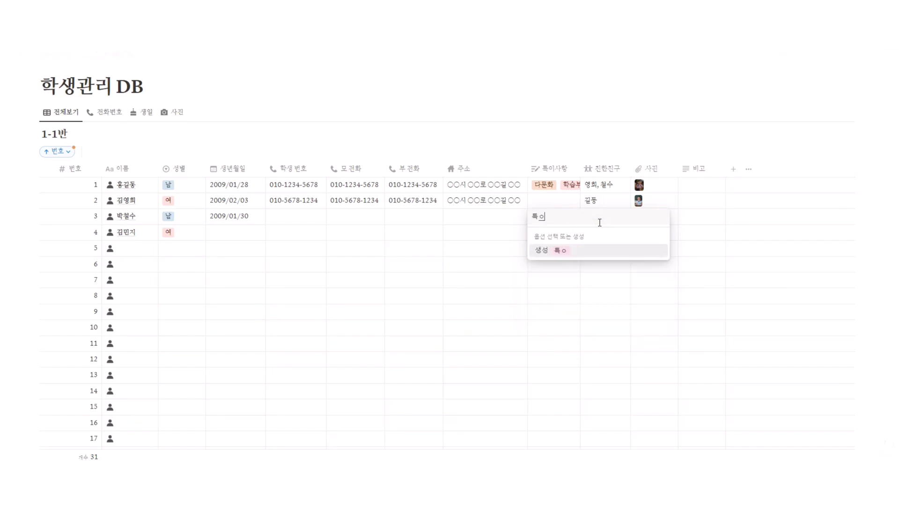
{"action": "key", "text": "Return"}
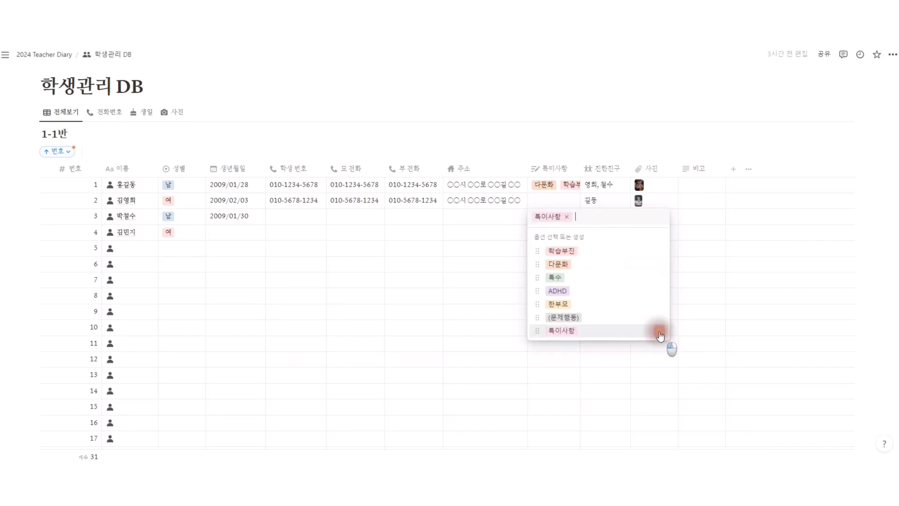
{"action": "left_click", "coordinate": [659, 333]}
{"action": "left_click", "coordinate": [633, 160]}
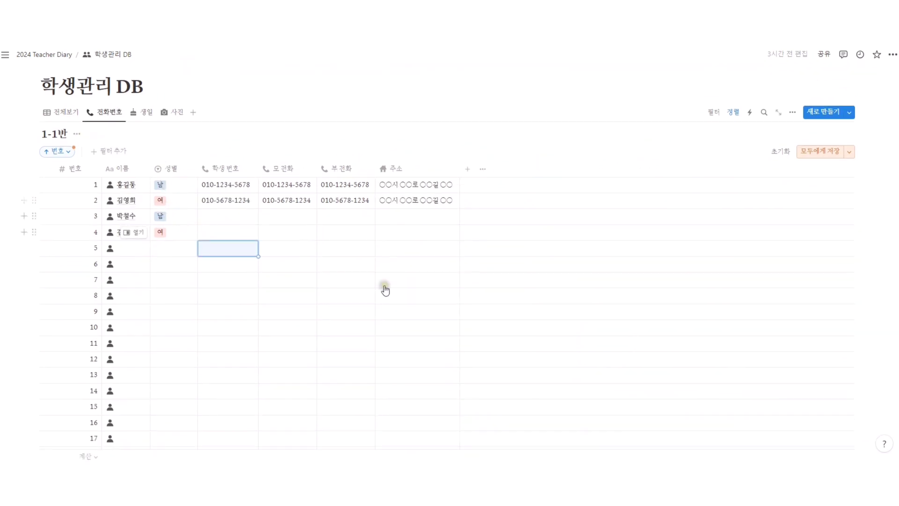
Switch the student database to the 생일 view and check the birthdays in the January 2024 calendar.
{"action": "left_click", "coordinate": [143, 112]}
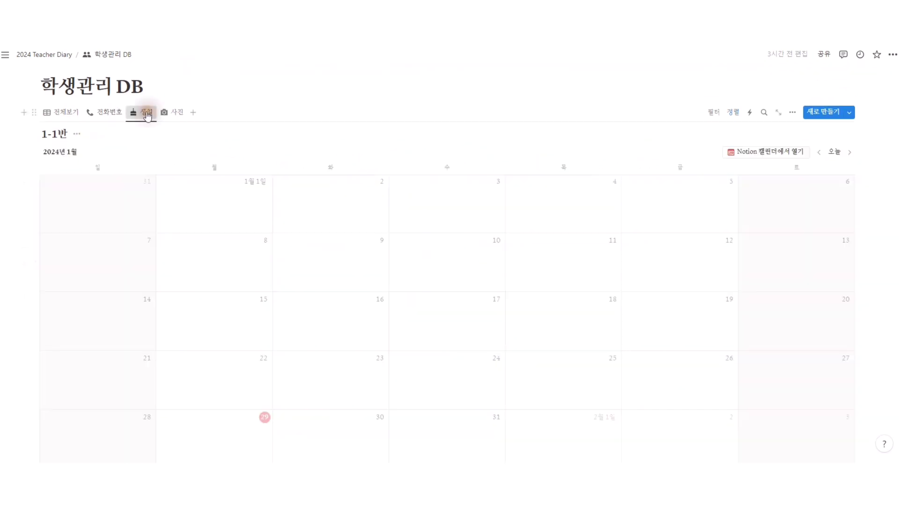
{"action": "scroll", "coordinate": [405, 206], "scroll_direction": "down", "scroll_amount": 1}
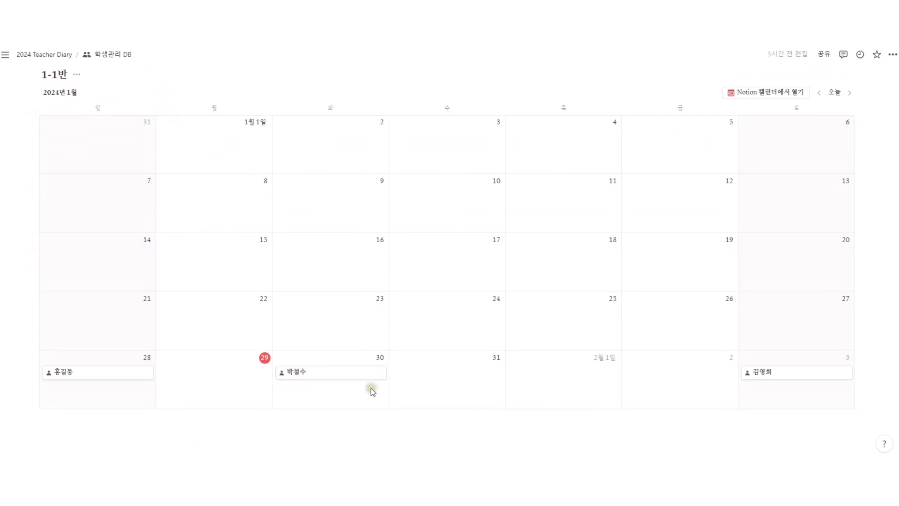
{"action": "scroll", "coordinate": [370, 384], "scroll_direction": "up", "scroll_amount": 2}
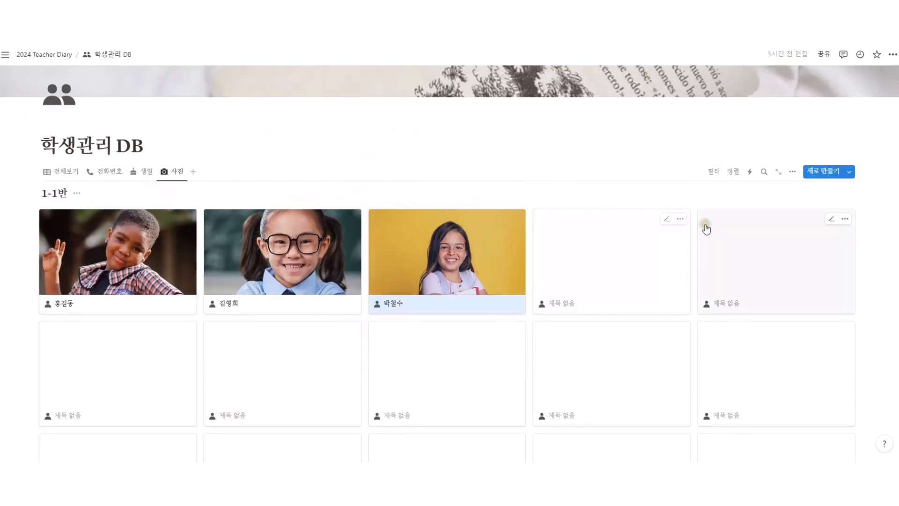
Reposition the third student's photo within its card in the 사진 gallery view and save the position.
{"action": "left_click", "coordinate": [565, 195]}
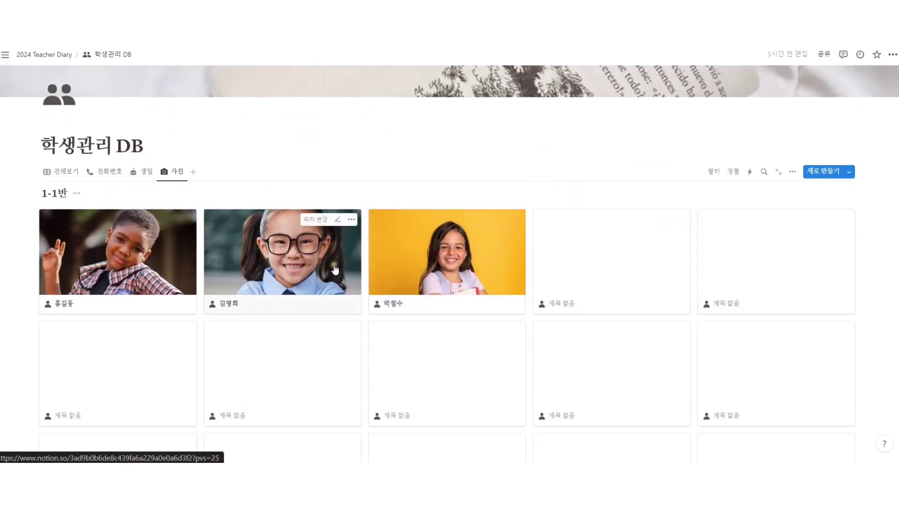
{"action": "left_click", "coordinate": [480, 219]}
{"action": "left_click_drag", "start_coordinate": [416, 244], "coordinate": [447, 224]}
{"action": "left_click", "coordinate": [484, 219]}
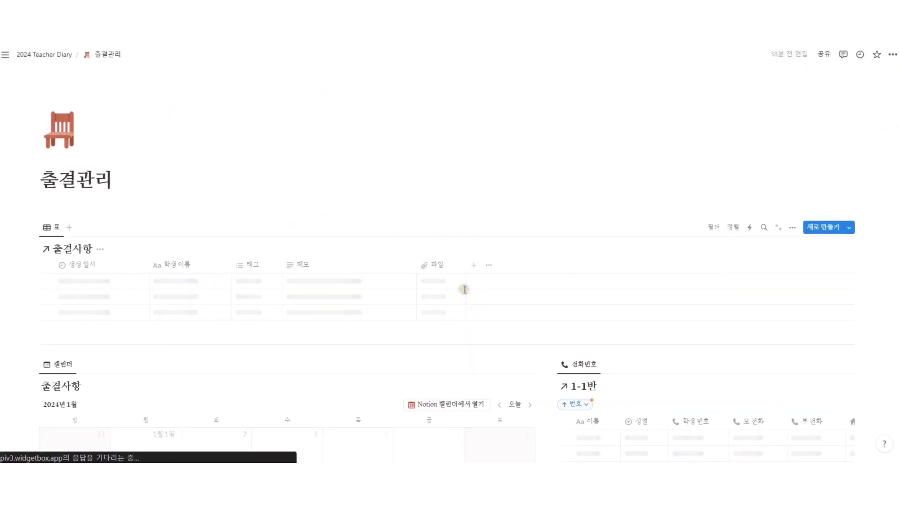
Examine the 태그 options, the 출결사항 table and calendar, and the 1-1반 contact list on the 출결관리 page.
{"action": "left_click", "coordinate": [264, 282]}
{"action": "key", "text": "Escape"}
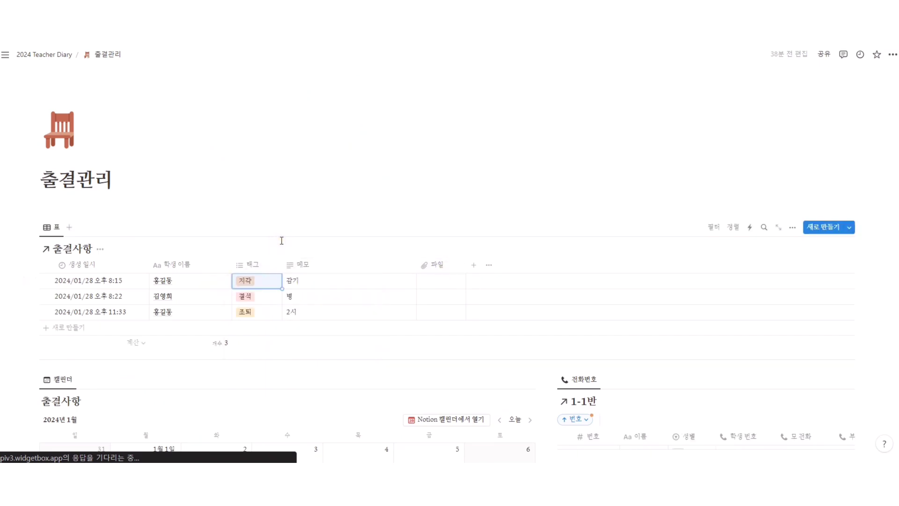
{"action": "scroll", "coordinate": [281, 244], "scroll_direction": "down", "scroll_amount": 3}
{"action": "scroll", "coordinate": [281, 253], "scroll_direction": "down", "scroll_amount": 8}
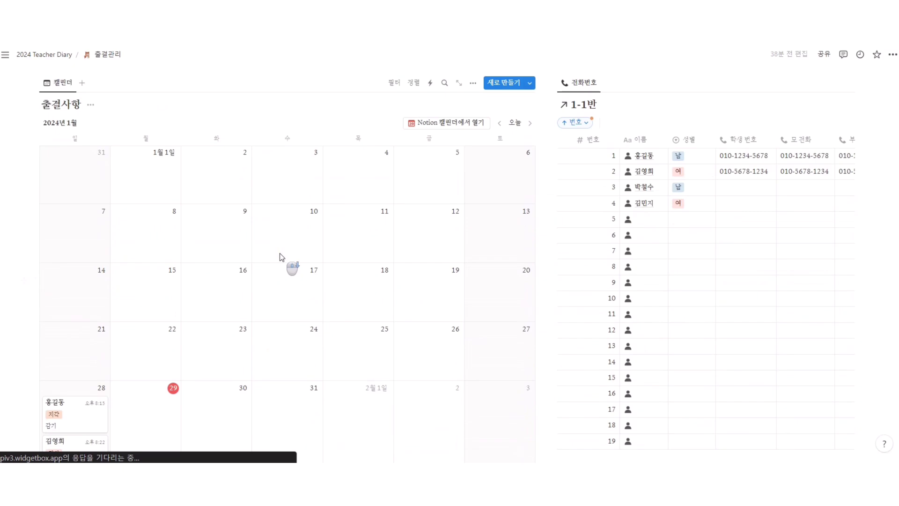
{"action": "scroll", "coordinate": [277, 263], "scroll_direction": "up", "scroll_amount": 6}
{"action": "scroll", "coordinate": [276, 262], "scroll_direction": "up", "scroll_amount": 3}
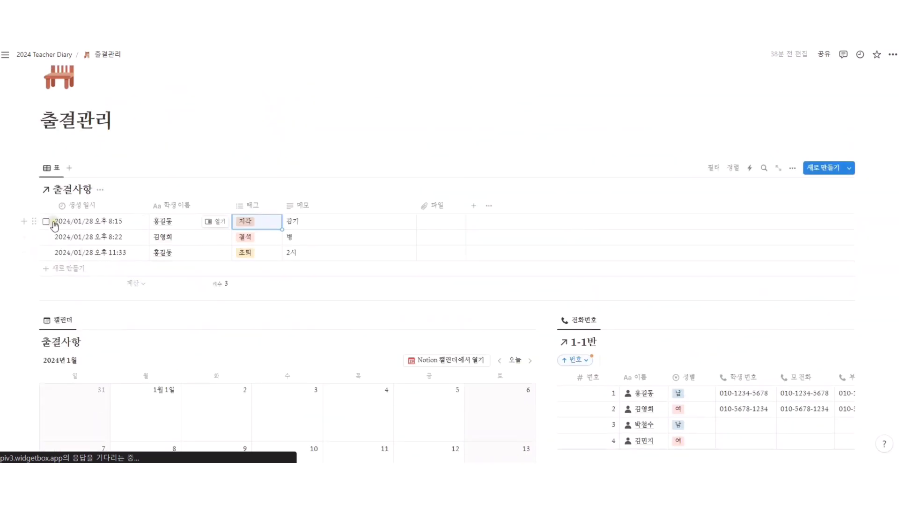
{"action": "scroll", "coordinate": [194, 271], "scroll_direction": "down", "scroll_amount": 3}
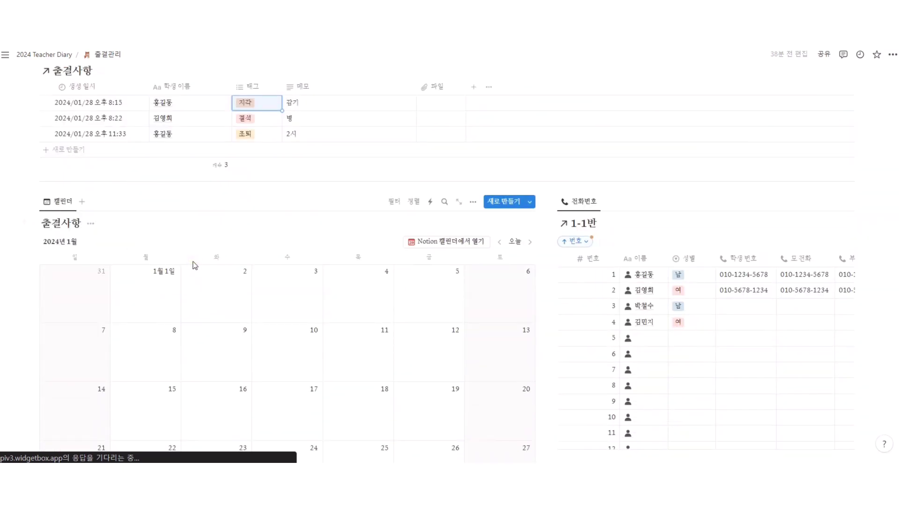
{"action": "scroll", "coordinate": [193, 261], "scroll_direction": "down", "scroll_amount": 3}
{"action": "scroll", "coordinate": [193, 261], "scroll_direction": "up", "scroll_amount": 4}
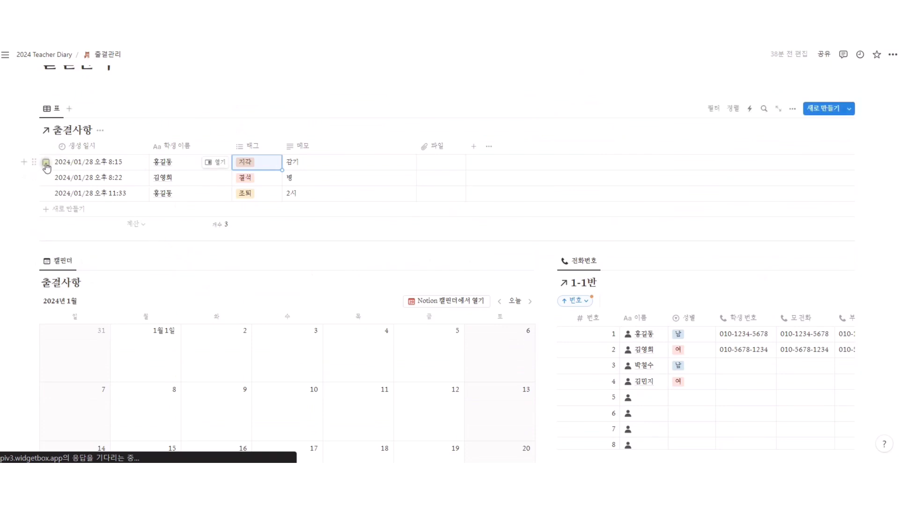
Select all three sample entries in the 출결사항 table and delete them.
{"action": "left_click", "coordinate": [47, 162]}
{"action": "left_click", "coordinate": [45, 178]}
{"action": "left_click", "coordinate": [45, 193]}
{"action": "left_click", "coordinate": [179, 106]}
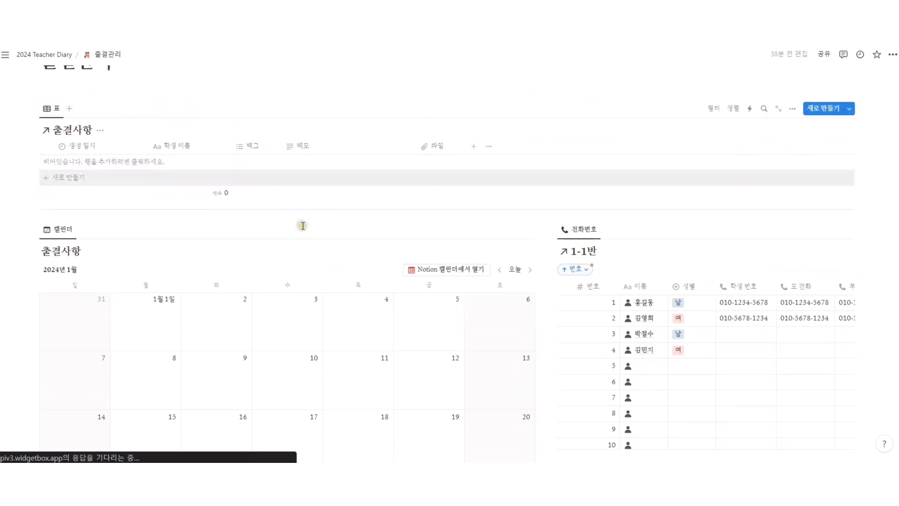
Search the 1-1반 contact list by a student's name and select the matching contact's phone number.
{"action": "scroll", "coordinate": [303, 226], "scroll_direction": "up", "scroll_amount": 3}
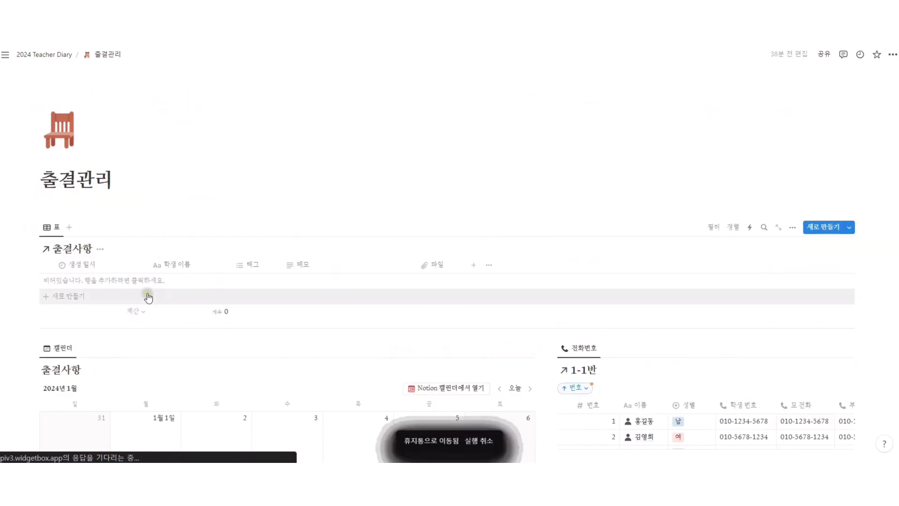
{"action": "scroll", "coordinate": [237, 282], "scroll_direction": "down", "scroll_amount": 6}
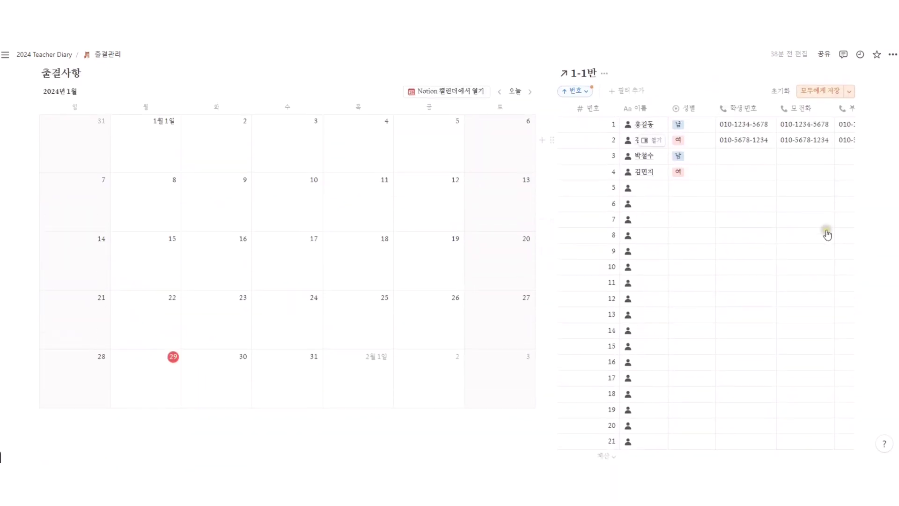
{"action": "scroll", "coordinate": [831, 227], "scroll_direction": "up", "scroll_amount": 3}
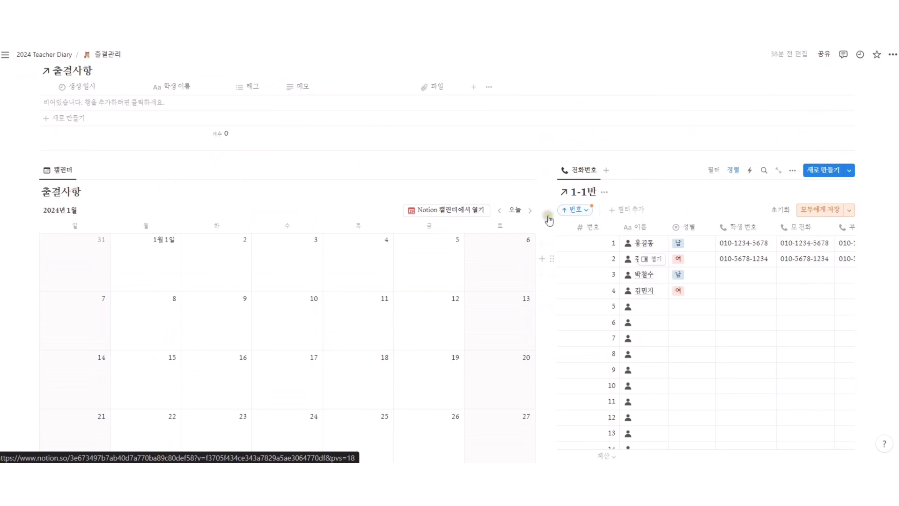
{"action": "scroll", "coordinate": [155, 175], "scroll_direction": "up", "scroll_amount": 2}
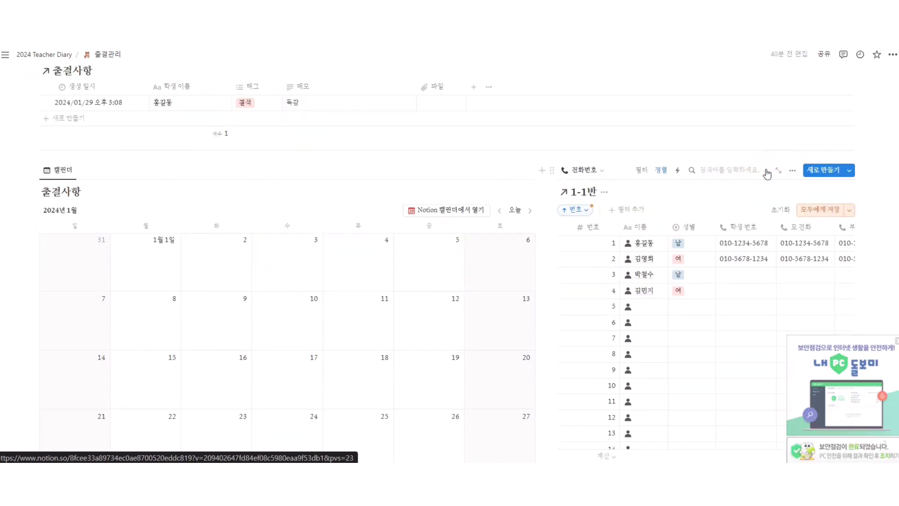
{"action": "type", "text": "김영희"}
{"action": "left_click", "coordinate": [767, 243]}
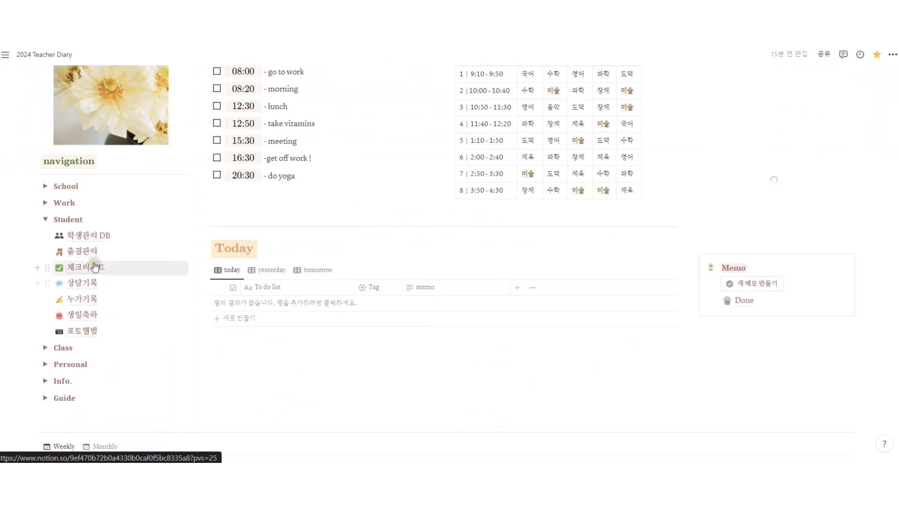
Go to the 체크리스트 page under Student and open the 체크리스트 추가하기 button's template for editing.
{"action": "left_click", "coordinate": [95, 267]}
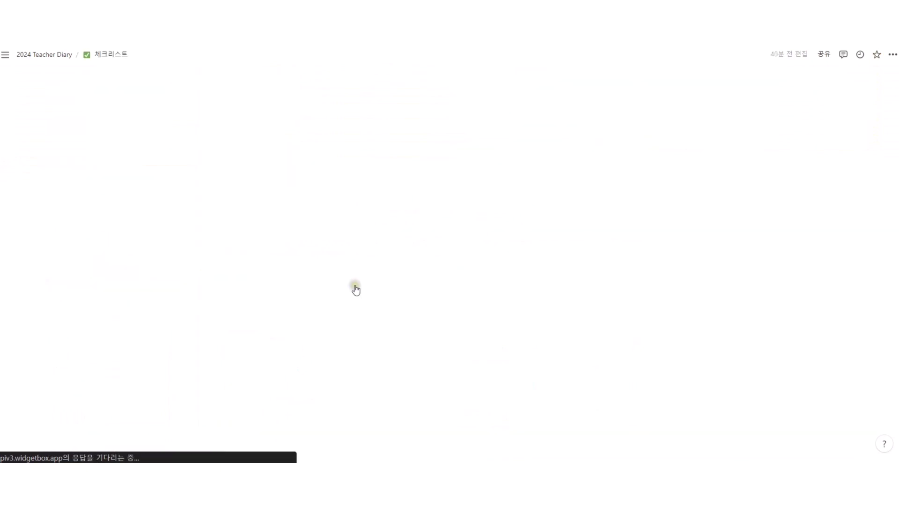
{"action": "scroll", "coordinate": [351, 291], "scroll_direction": "down", "scroll_amount": 2}
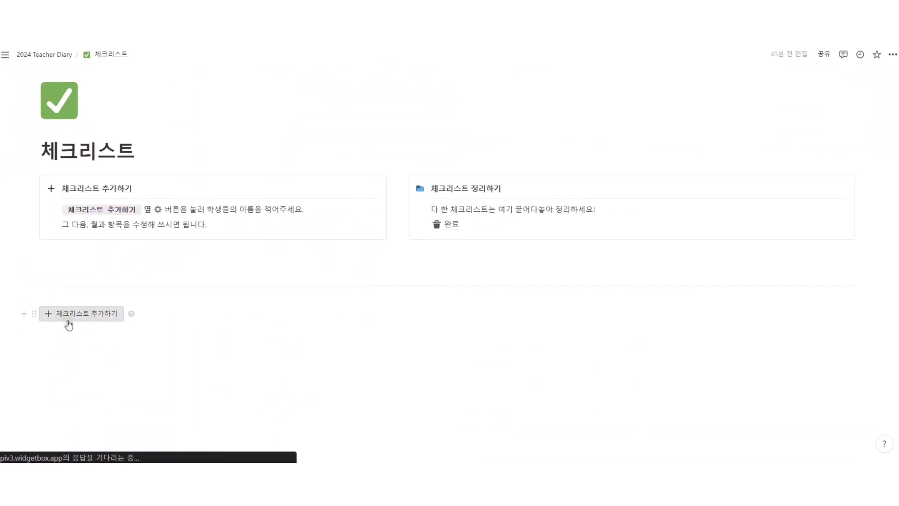
{"action": "scroll", "coordinate": [69, 324], "scroll_direction": "down", "scroll_amount": 3}
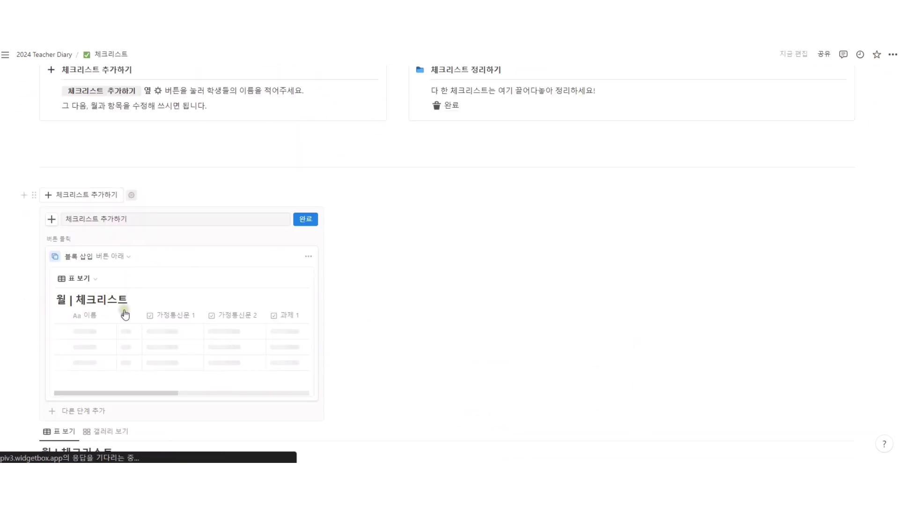
{"action": "scroll", "coordinate": [96, 312], "scroll_direction": "down", "scroll_amount": 2}
{"action": "left_click", "coordinate": [88, 306]}
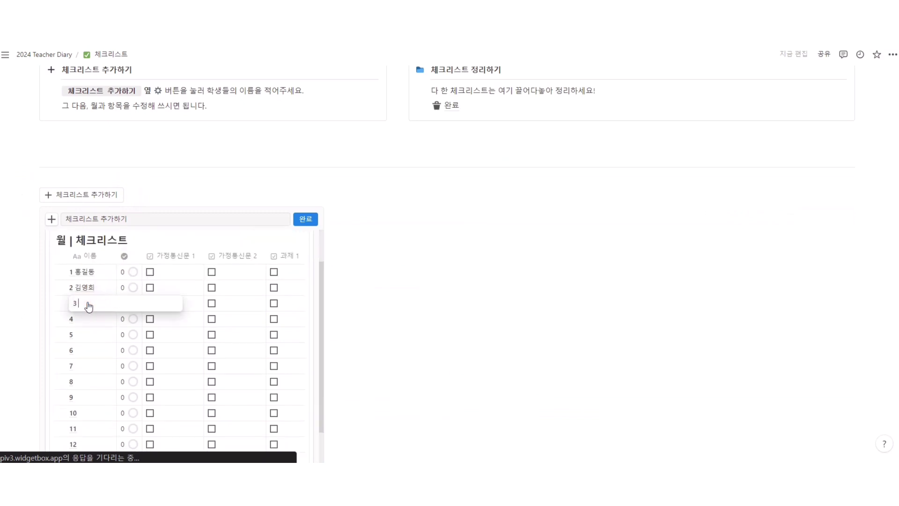
{"action": "type", "text": "김민지"}
{"action": "key", "text": "Return"}
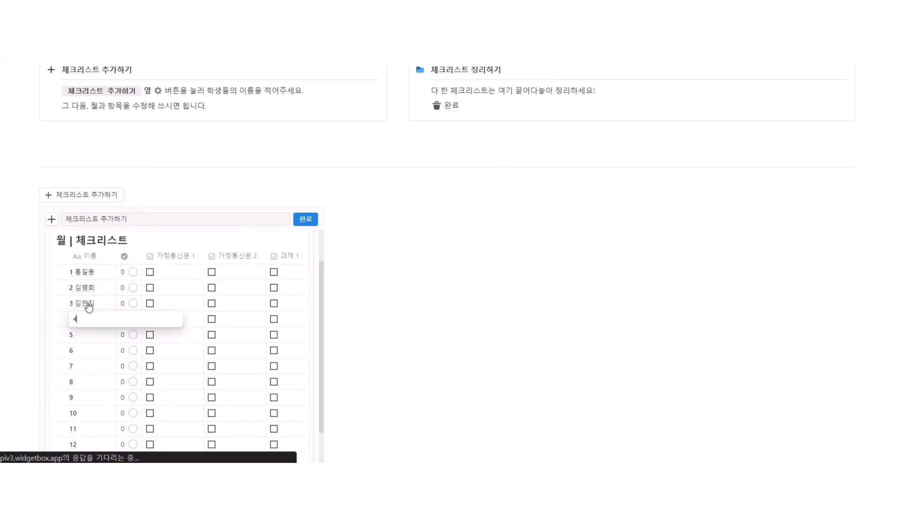
{"action": "type", "text": "박철"}
{"action": "key", "text": "Return"}
Enter the students' names in rows 3 to 5 of the checklist template and finish editing it.
{"action": "left_click", "coordinate": [88, 307]}
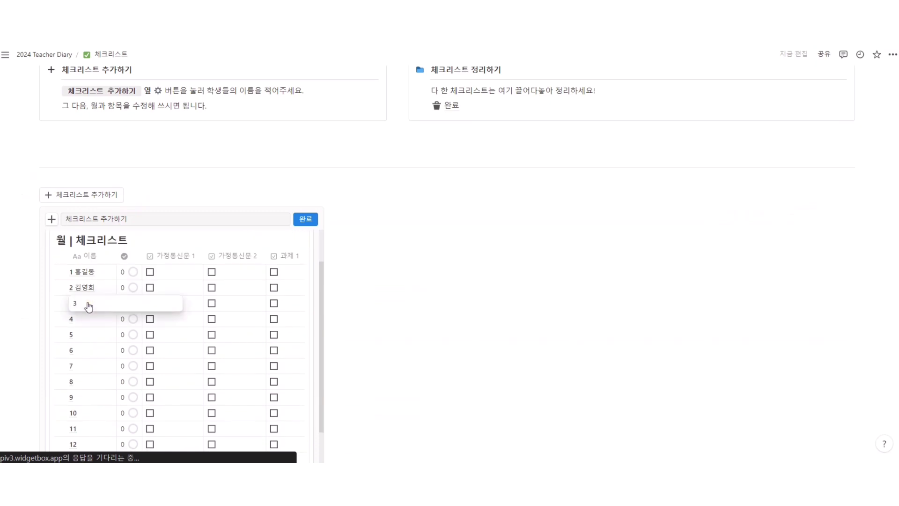
{"action": "type", "text": "김민지"}
{"action": "key", "text": "Return"}
{"action": "type", "text": "박철수"}
{"action": "key", "text": "Return"}
{"action": "type", "text": "황진호"}
{"action": "key", "text": "Return"}
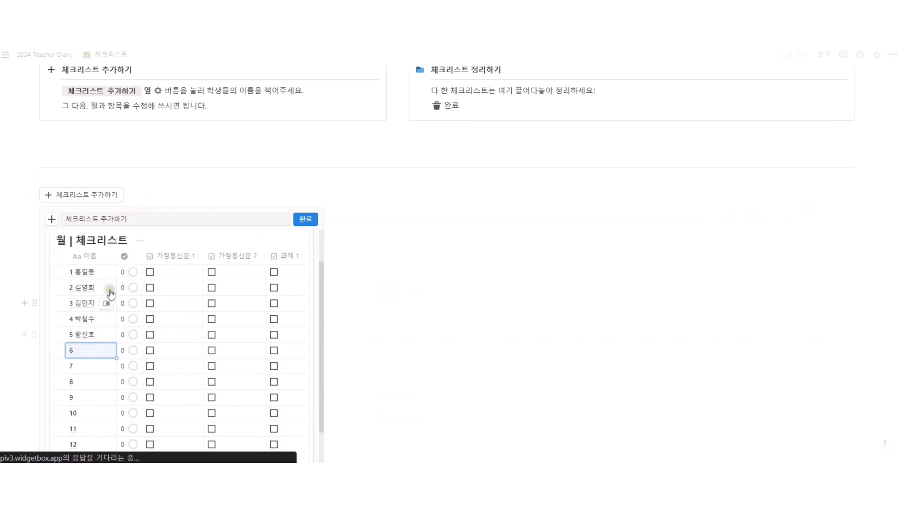
{"action": "left_click", "coordinate": [304, 219]}
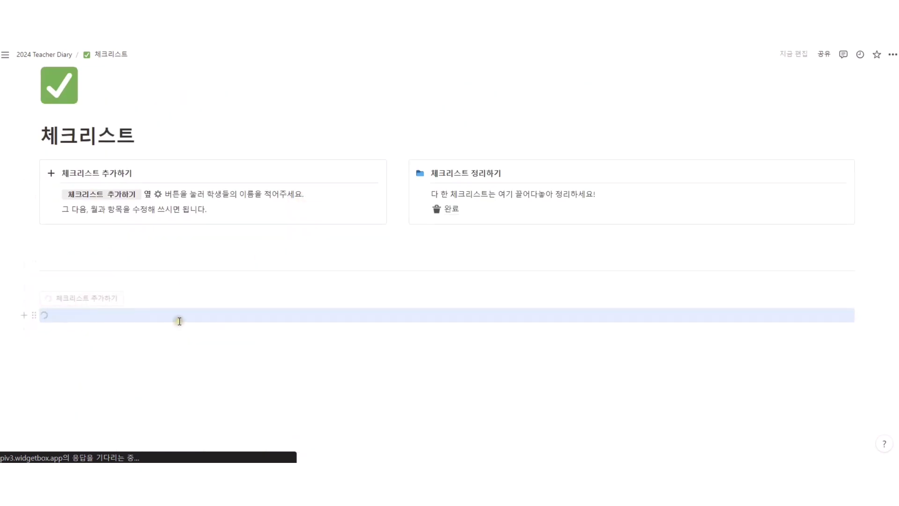
Insert a checklist from the template and rename its 가정통신문 1 and 가정통신문 2 columns to 자유롭게 and 변경해서.
{"action": "scroll", "coordinate": [102, 335], "scroll_direction": "up", "scroll_amount": 2}
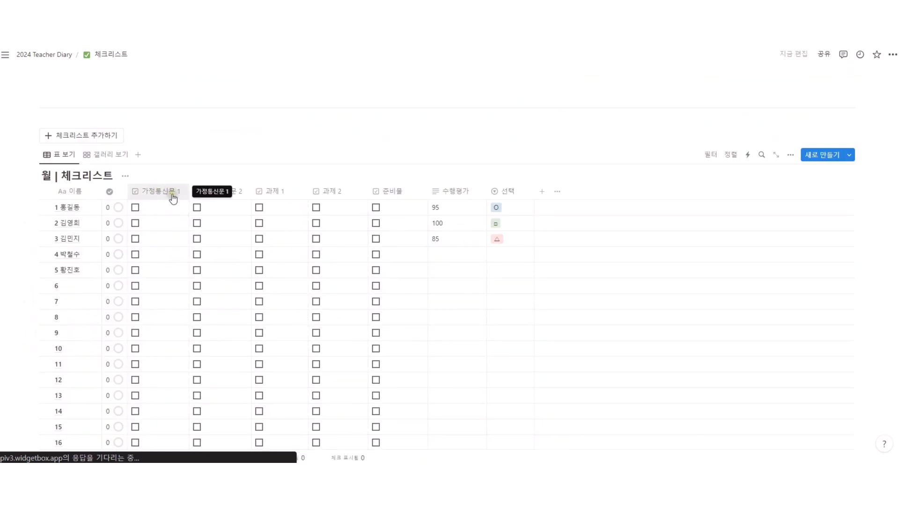
{"action": "left_click", "coordinate": [159, 191]}
{"action": "type", "text": "자유롭게"}
{"action": "key", "text": "Return"}
{"action": "left_click", "coordinate": [223, 191]}
{"action": "key", "text": "ctrl+a"}
{"action": "type", "text": "변경해서"}
{"action": "key", "text": "Return"}
Add 자유롭게 to the row 6 name and 적으시면 to the row 7 name in the inserted checklist.
{"action": "scroll", "coordinate": [76, 167], "scroll_direction": "down", "scroll_amount": 3}
{"action": "left_click", "coordinate": [76, 167]}
{"action": "type", "text": "자유"}
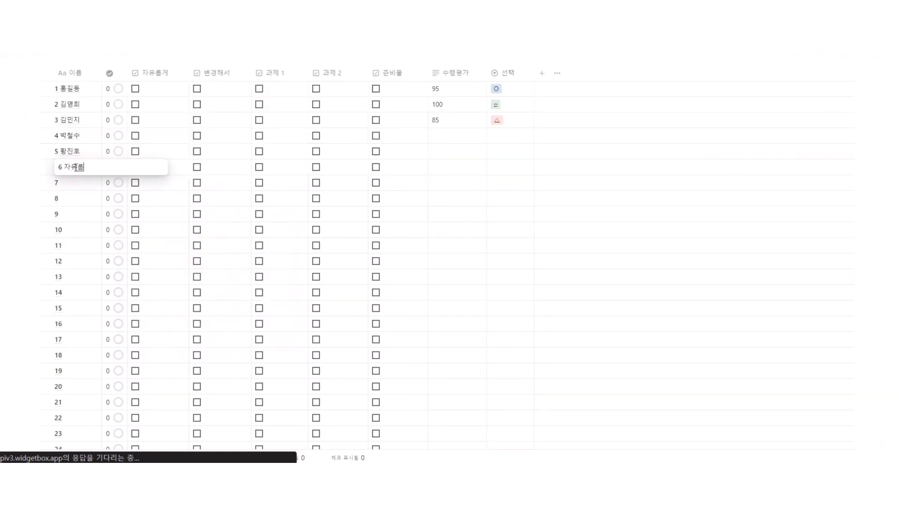
{"action": "type", "text": "롭게"}
{"action": "left_click", "coordinate": [76, 181]}
{"action": "type", "text": "적으시면"}
{"action": "key", "text": "Return"}
Insert a second checklist from the template and delete it.
{"action": "scroll", "coordinate": [79, 183], "scroll_direction": "up", "scroll_amount": 3}
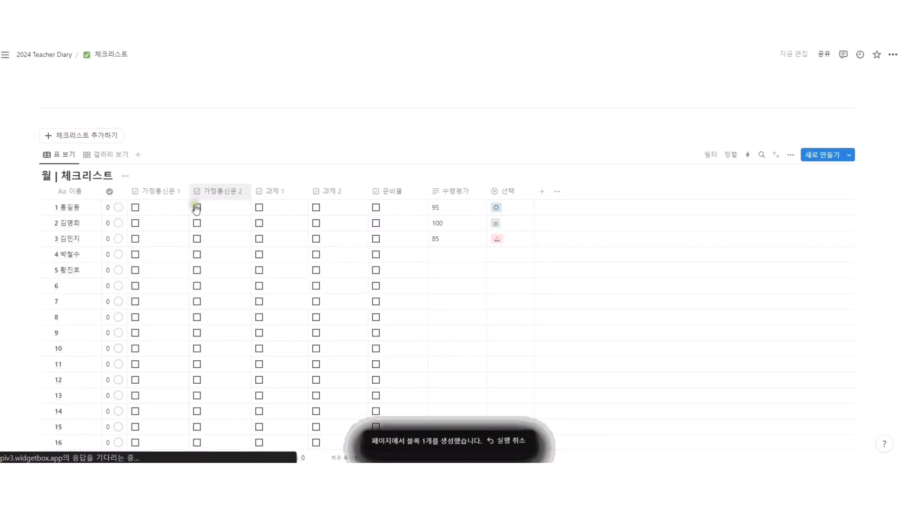
{"action": "left_click", "coordinate": [34, 154]}
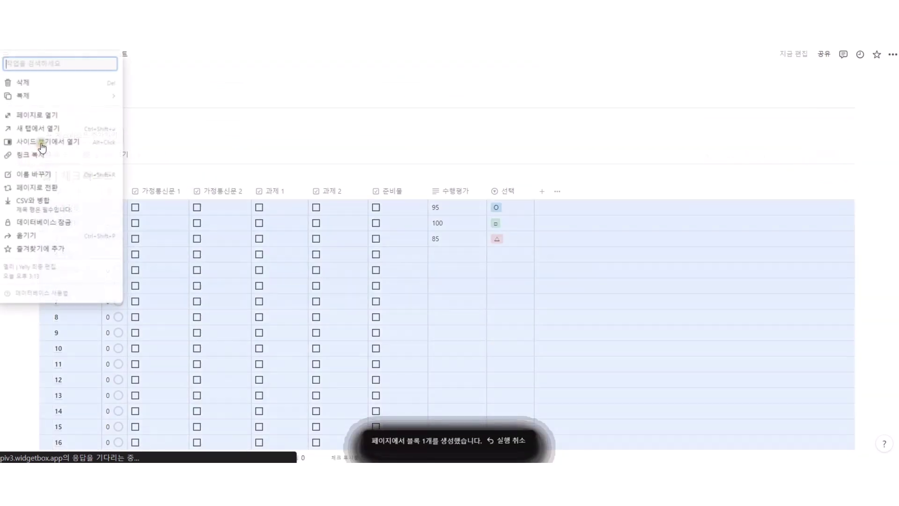
{"action": "left_click", "coordinate": [89, 82]}
Reopen the checklist template, add 여기다가 to row 6 and 적어주세요 to row 7, and finish editing it.
{"action": "left_click", "coordinate": [131, 136]}
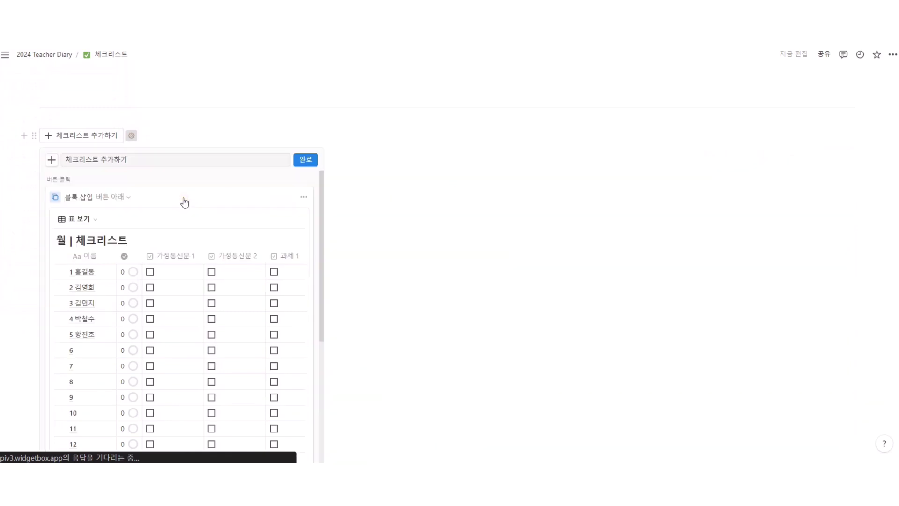
{"action": "scroll", "coordinate": [112, 277], "scroll_direction": "down", "scroll_amount": 1}
{"action": "left_click", "coordinate": [90, 290]}
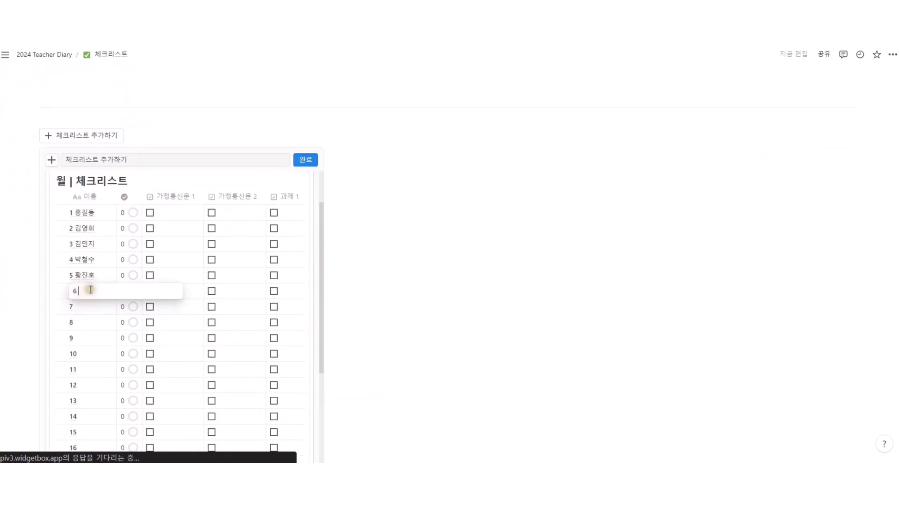
{"action": "type", "text": "여기다가"}
{"action": "left_click", "coordinate": [97, 310]}
{"action": "type", "text": "적엉"}
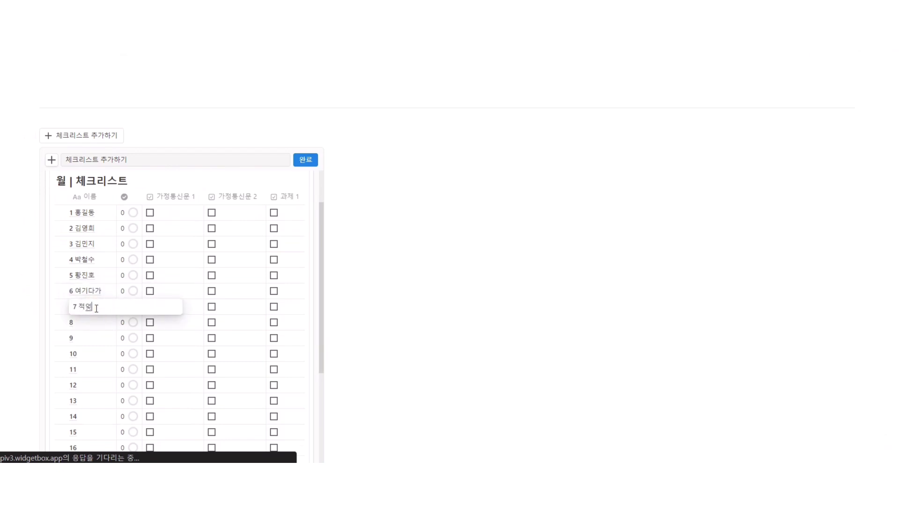
{"action": "key", "text": "Return"}
{"action": "left_click", "coordinate": [307, 160]}
Delete the checklist with the renamed columns and insert a fresh one from the updated template.
{"action": "left_click", "coordinate": [33, 156]}
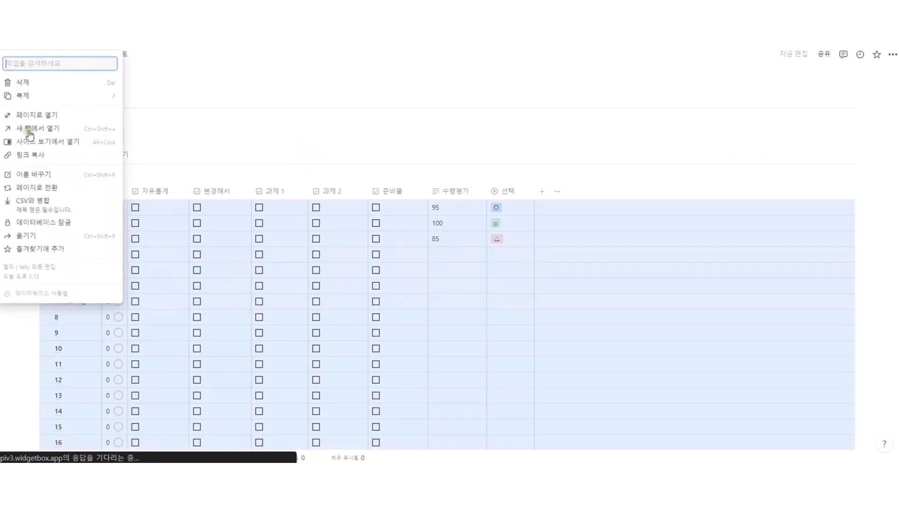
{"action": "left_click", "coordinate": [24, 83]}
{"action": "left_click", "coordinate": [110, 313]}
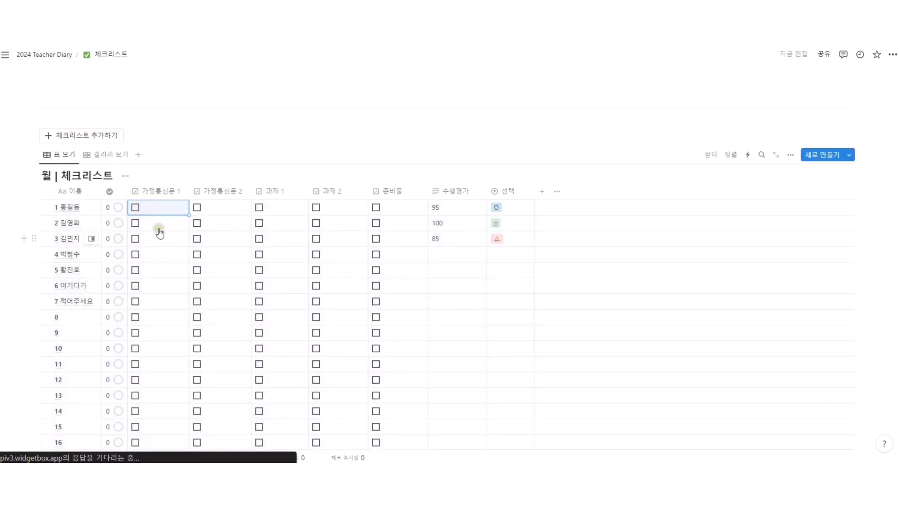
Tick all five checkboxes for student 1, and 가정통신문 1 and 가정통신문 2 for student 2.
{"action": "left_click", "coordinate": [196, 207]}
{"action": "left_click", "coordinate": [259, 207]}
{"action": "left_click", "coordinate": [316, 207]}
{"action": "left_click", "coordinate": [376, 207]}
{"action": "scroll", "coordinate": [318, 272], "scroll_direction": "down", "scroll_amount": 1}
{"action": "left_click", "coordinate": [135, 163]}
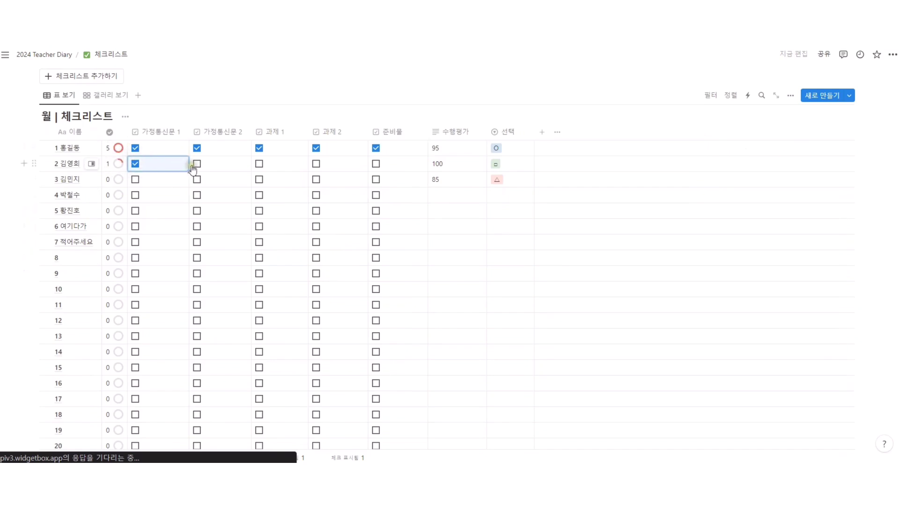
{"action": "left_click", "coordinate": [196, 164]}
{"action": "scroll", "coordinate": [260, 201], "scroll_direction": "down", "scroll_amount": 1}
{"action": "scroll", "coordinate": [161, 151], "scroll_direction": "up", "scroll_amount": 2}
In the 갤러리 보기 view, tick 과제 1 for student 3, 가정통신문 1 for students 4 and 5, and 과제 2 for students 6 and 7.
{"action": "left_click", "coordinate": [105, 115]}
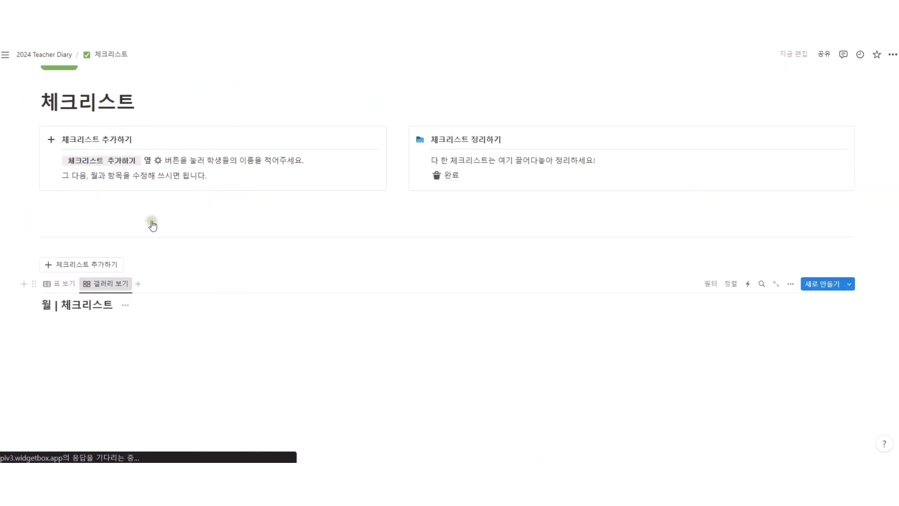
{"action": "scroll", "coordinate": [371, 281], "scroll_direction": "down", "scroll_amount": 2}
{"action": "scroll", "coordinate": [371, 282], "scroll_direction": "up", "scroll_amount": 2}
{"action": "left_click", "coordinate": [357, 174]}
{"action": "left_click", "coordinate": [460, 175]}
{"action": "left_click", "coordinate": [254, 199]}
{"action": "left_click", "coordinate": [562, 211]}
{"action": "left_click", "coordinate": [666, 211]}
Return to the 표 보기 view and clear the 수행평가 scores of the first three students.
{"action": "left_click", "coordinate": [58, 116]}
{"action": "scroll", "coordinate": [445, 299], "scroll_direction": "up", "scroll_amount": 1}
{"action": "left_click", "coordinate": [447, 229]}
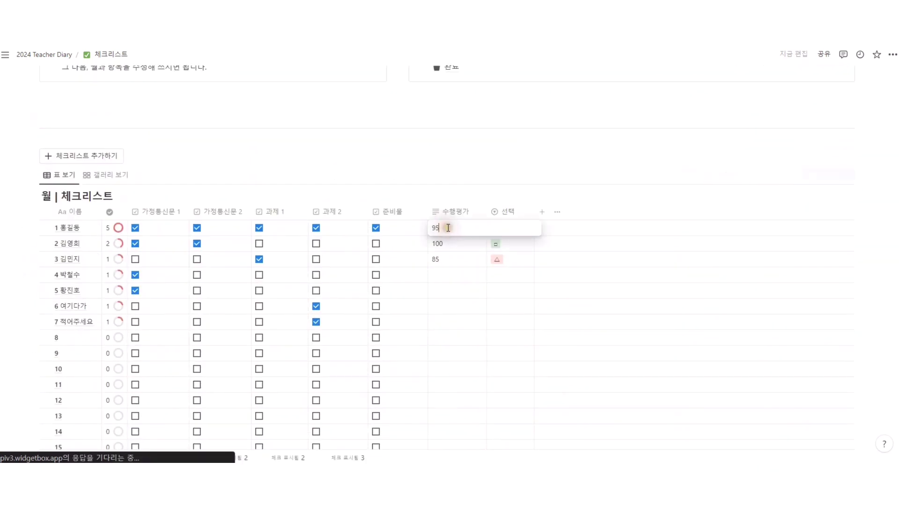
{"action": "key", "text": "BackSpace"}
{"action": "key", "text": "BackSpace"}
{"action": "left_click", "coordinate": [458, 242]}
{"action": "key", "text": "BackSpace"}
{"action": "key", "text": "BackSpace"}
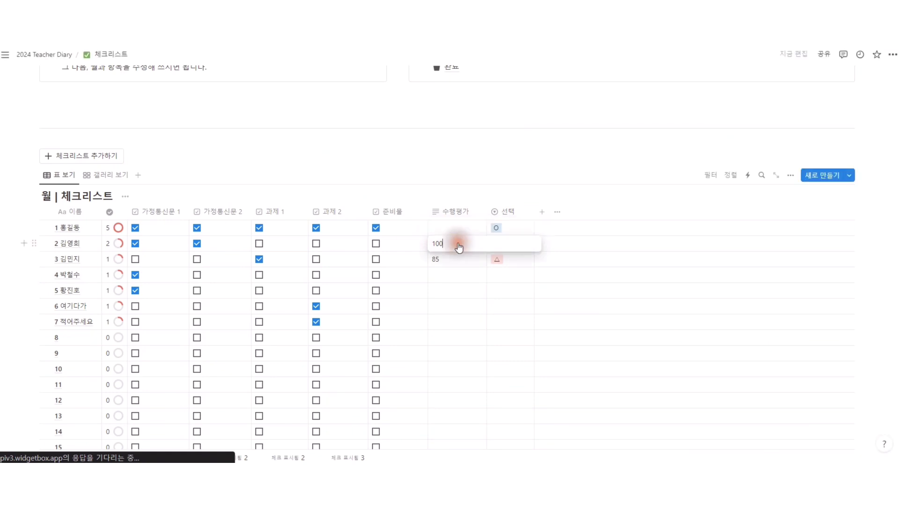
{"action": "left_click", "coordinate": [454, 259]}
{"action": "key", "text": "BackSpace"}
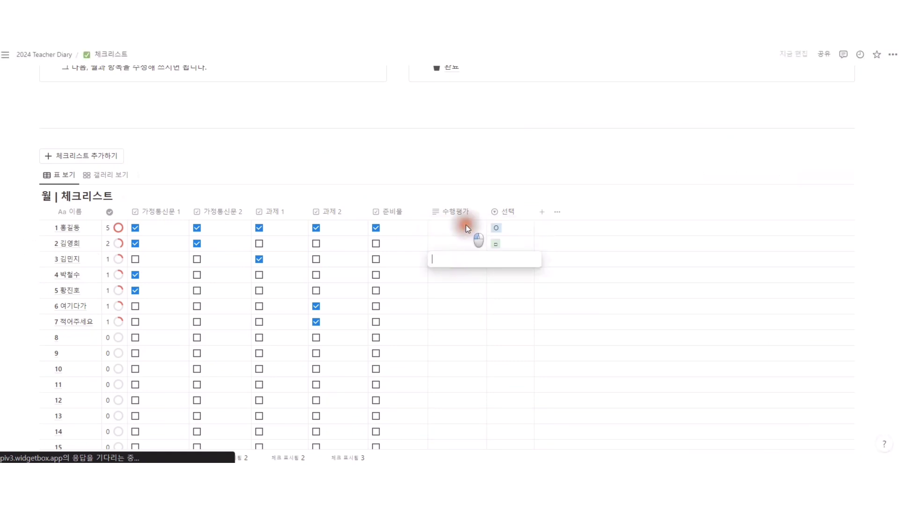
Enter 수행평가 scores of 95, 100 and 80 for students 1, 2 and 3.
{"action": "left_click", "coordinate": [460, 231]}
{"action": "type", "text": "95"}
{"action": "key", "text": "Return"}
{"action": "type", "text": "100"}
{"action": "key", "text": "Return"}
{"action": "type", "text": "80"}
{"action": "key", "text": "Return"}
Clear the 선택 values of the first three students.
{"action": "left_click", "coordinate": [511, 231]}
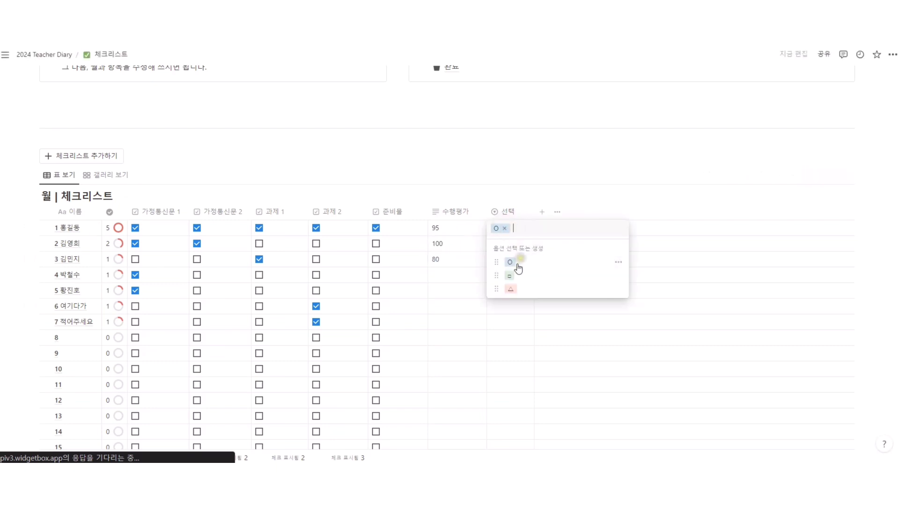
{"action": "key", "text": "BackSpace"}
{"action": "left_click", "coordinate": [512, 247]}
{"action": "key", "text": "BackSpace"}
{"action": "key", "text": "Escape"}
{"action": "left_click", "coordinate": [507, 261]}
{"action": "key", "text": "BackSpace"}
{"action": "key", "text": "Escape"}
Rename the 선택 column to 동네세 and check the options available in its first cell.
{"action": "left_click", "coordinate": [508, 211]}
{"action": "type", "text": "동네세"}
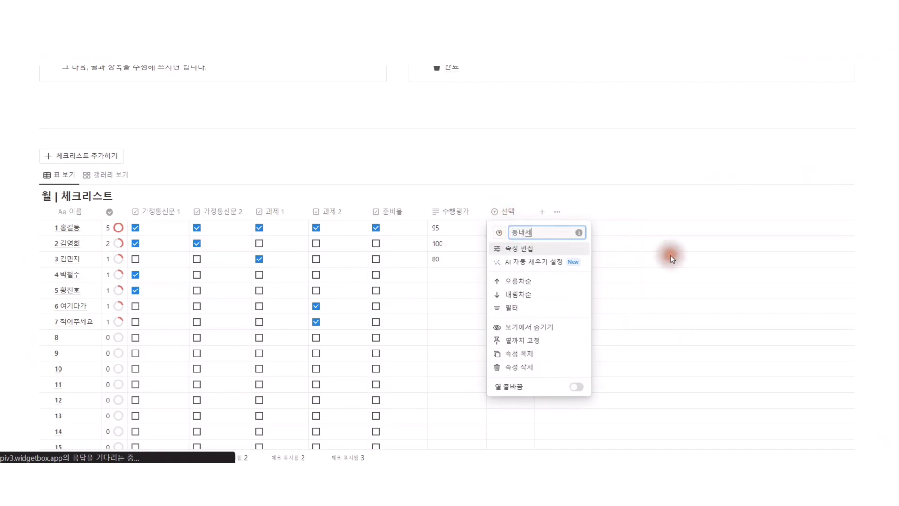
{"action": "scroll", "coordinate": [671, 254], "scroll_direction": "down", "scroll_amount": 2}
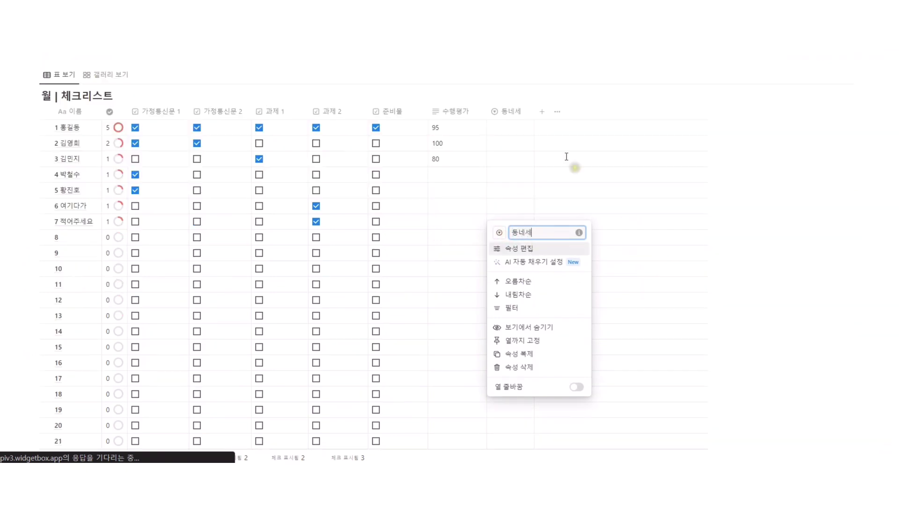
{"action": "left_click", "coordinate": [581, 130]}
{"action": "left_click", "coordinate": [513, 128]}
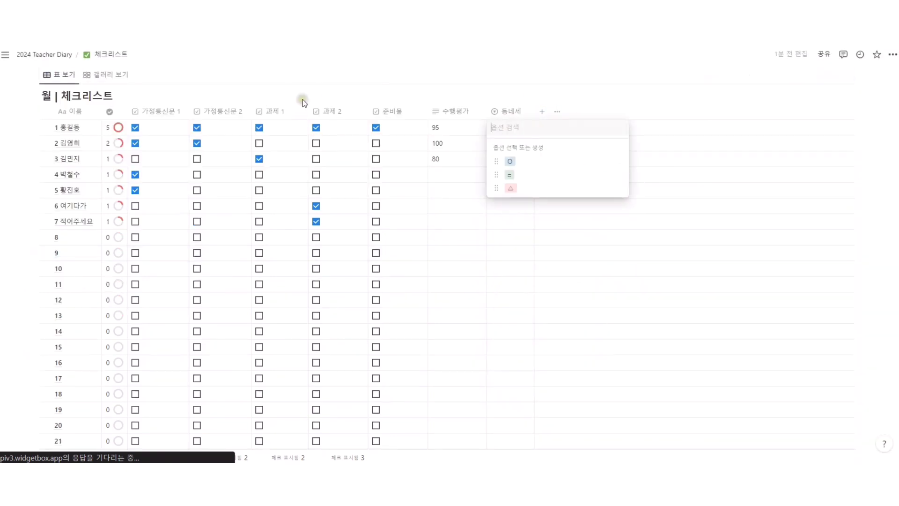
{"action": "left_click", "coordinate": [301, 110]}
Retitle the checklist as 1월 | 체크리스트.
{"action": "scroll", "coordinate": [349, 206], "scroll_direction": "up", "scroll_amount": 3}
{"action": "left_click", "coordinate": [48, 213]}
{"action": "type", "text": "1"}
Tick 가정통신문 1 for student 10, 과제 1 for student 11 and 준비물 for student 12.
{"action": "scroll", "coordinate": [251, 221], "scroll_direction": "down", "scroll_amount": 3}
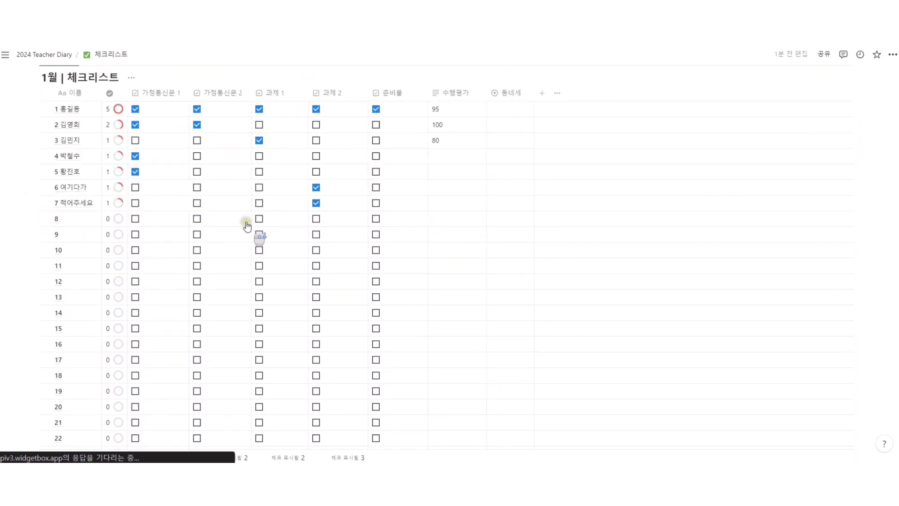
{"action": "left_click", "coordinate": [136, 250]}
{"action": "left_click", "coordinate": [258, 267]}
{"action": "left_click", "coordinate": [377, 281]}
Move the completed 1월 checklist into the 완료 page.
{"action": "scroll", "coordinate": [160, 297], "scroll_direction": "up", "scroll_amount": 5}
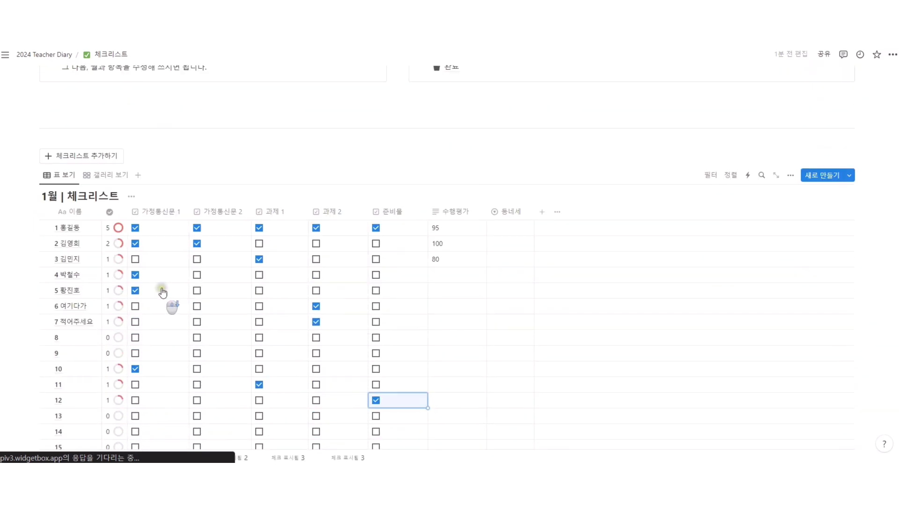
{"action": "left_click_drag", "start_coordinate": [32, 295], "coordinate": [448, 184]}
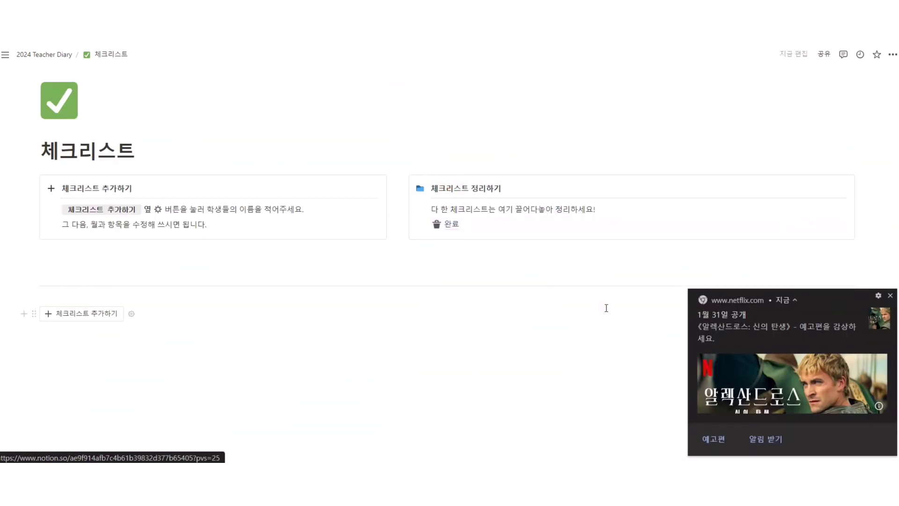
Open the 완료 page, look through the filed checklist and reposition its block on the page.
{"action": "left_click", "coordinate": [466, 226]}
{"action": "scroll", "coordinate": [460, 228], "scroll_direction": "down", "scroll_amount": 5}
{"action": "scroll", "coordinate": [461, 229], "scroll_direction": "up", "scroll_amount": 5}
{"action": "left_click_drag", "start_coordinate": [35, 308], "coordinate": [57, 182]}
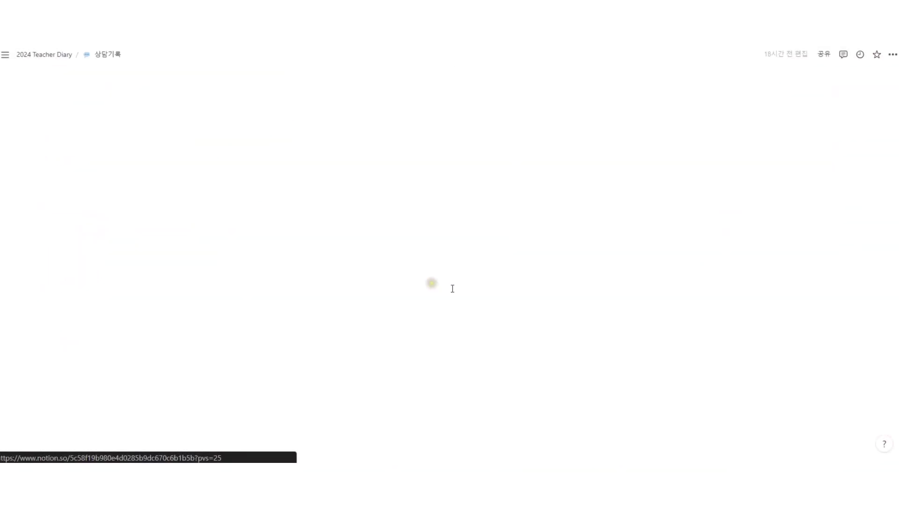
Look through the 상담기록 page, examining its Memo, Quick Menu and the 상담 학생 목록 gallery of student cards.
{"action": "scroll", "coordinate": [422, 316], "scroll_direction": "down", "scroll_amount": 2}
{"action": "scroll", "coordinate": [428, 314], "scroll_direction": "down", "scroll_amount": 3}
{"action": "scroll", "coordinate": [515, 314], "scroll_direction": "down", "scroll_amount": 1}
{"action": "scroll", "coordinate": [492, 421], "scroll_direction": "up", "scroll_amount": 2}
{"action": "left_click_drag", "start_coordinate": [487, 437], "coordinate": [382, 234]}
{"action": "scroll", "coordinate": [412, 262], "scroll_direction": "up", "scroll_amount": 2}
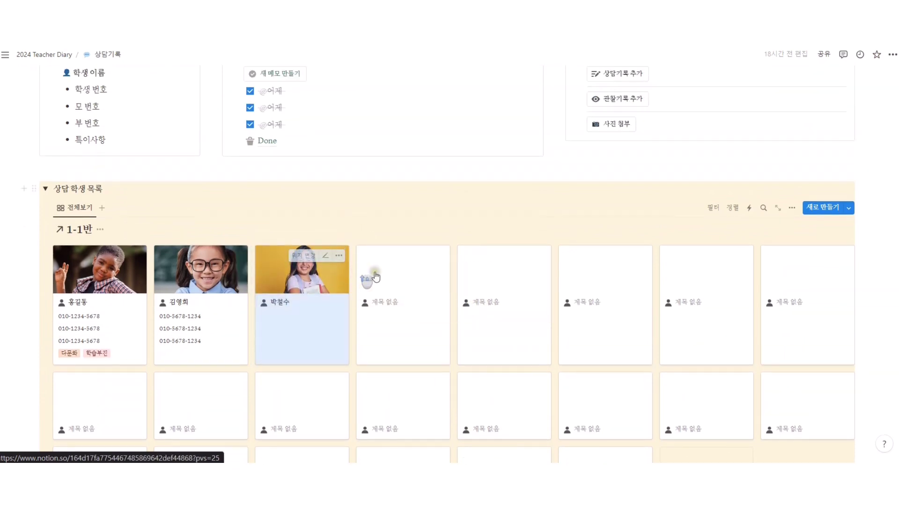
{"action": "scroll", "coordinate": [468, 251], "scroll_direction": "up", "scroll_amount": 2}
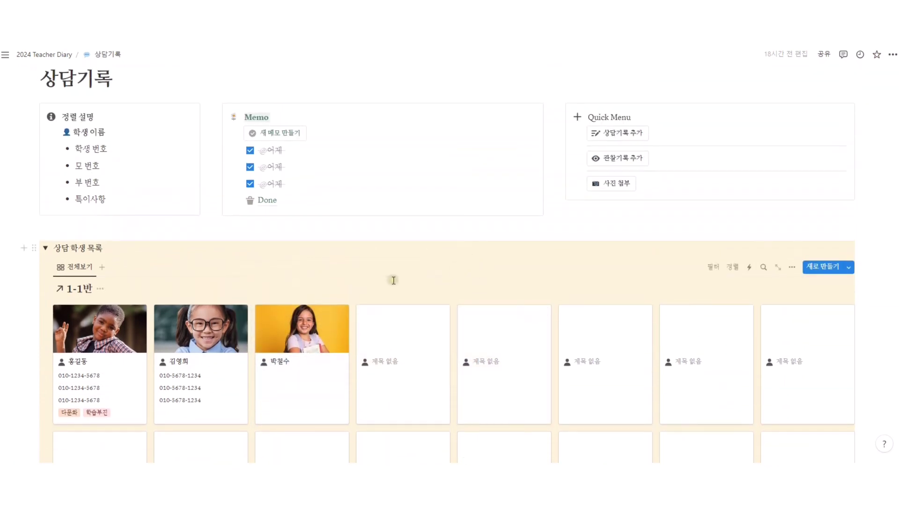
{"action": "scroll", "coordinate": [401, 402], "scroll_direction": "down", "scroll_amount": 4}
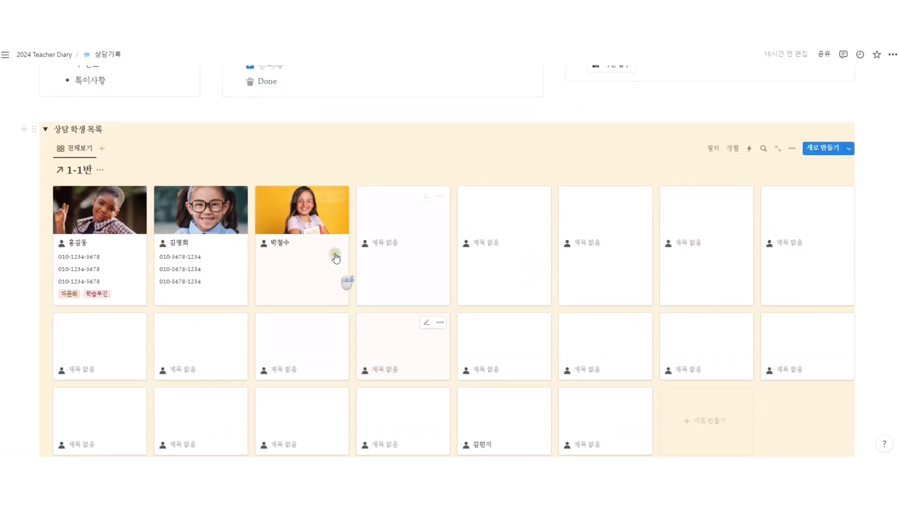
{"action": "scroll", "coordinate": [59, 118], "scroll_direction": "up", "scroll_amount": 4}
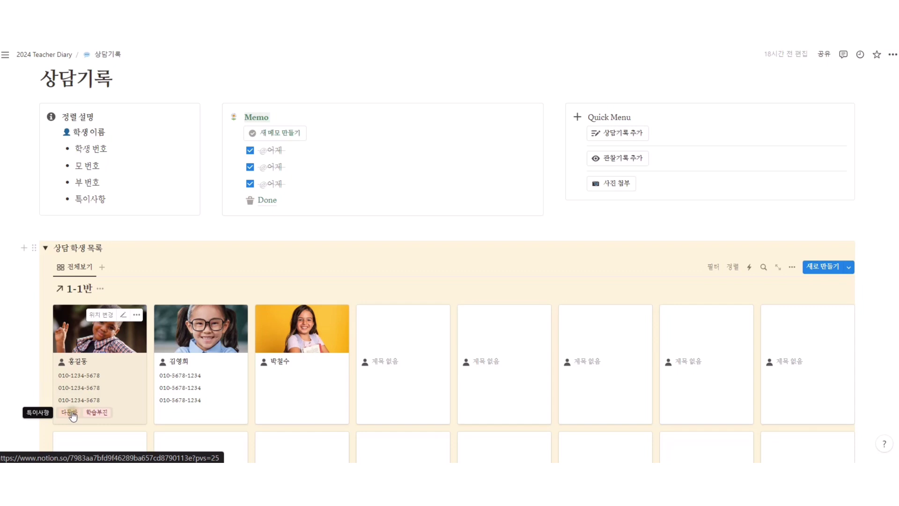
Create a memo dated today with the first student's name and 3:30 상담, and tick it off.
{"action": "left_click", "coordinate": [276, 133]}
{"action": "type", "text": "홍길동"}
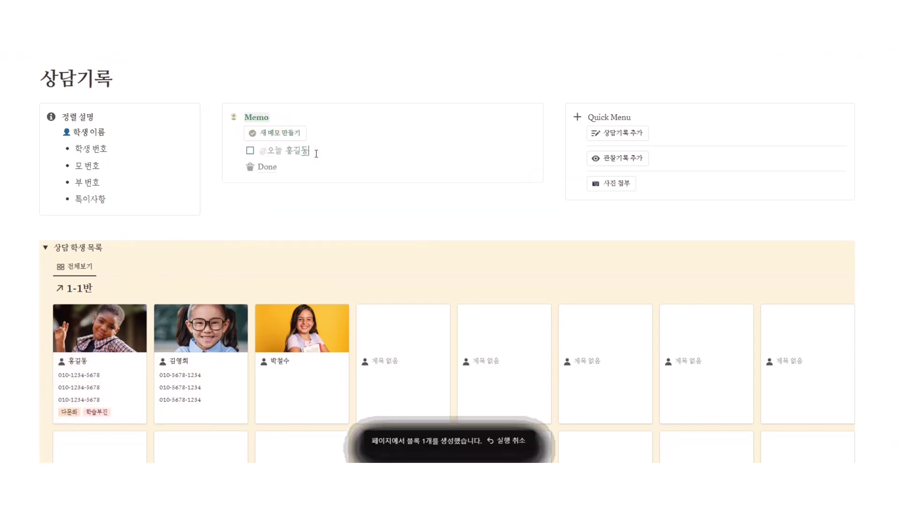
{"action": "type", "text": " 3:30 상담"}
{"action": "key", "text": "Return"}
{"action": "left_click", "coordinate": [250, 150]}
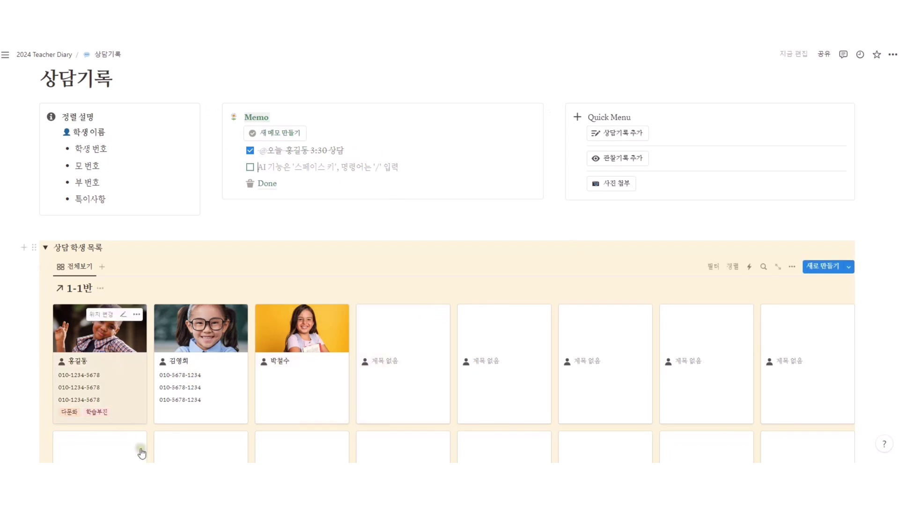
Open the first student's card in 상담 학생 목록 and review its properties and record sections.
{"action": "left_click", "coordinate": [104, 346]}
{"action": "scroll", "coordinate": [539, 312], "scroll_direction": "down", "scroll_amount": 5}
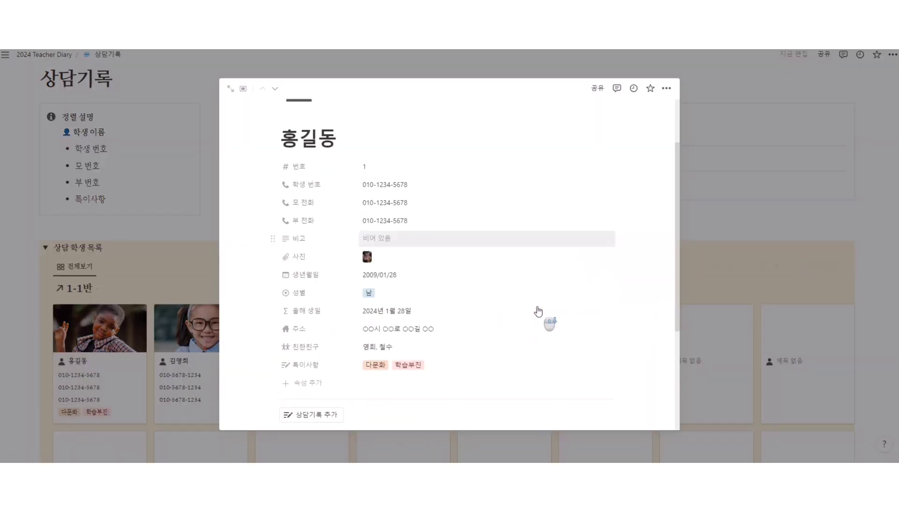
{"action": "scroll", "coordinate": [538, 312], "scroll_direction": "down", "scroll_amount": 1}
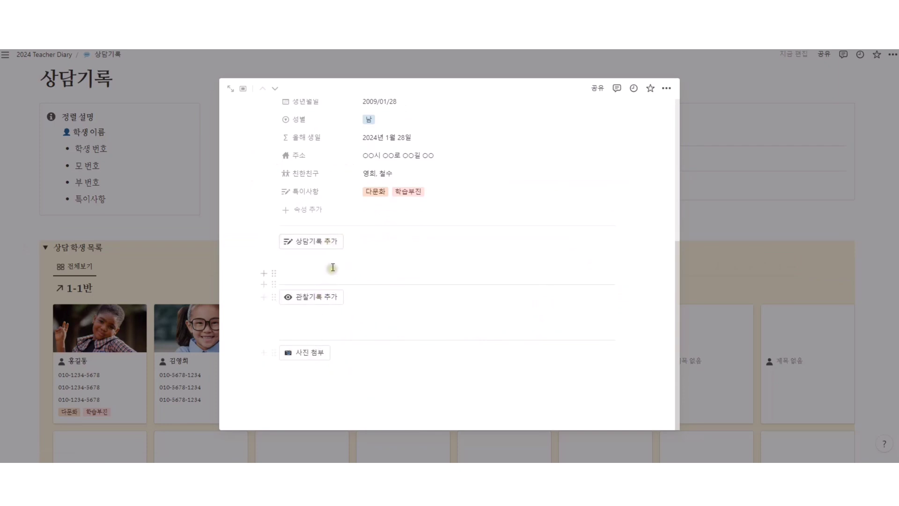
Try out a counselling record and an observation record reading 점심먹고 나면 항상 엎드려 자려고 함, and delete the observation record.
{"action": "left_click", "coordinate": [331, 262]}
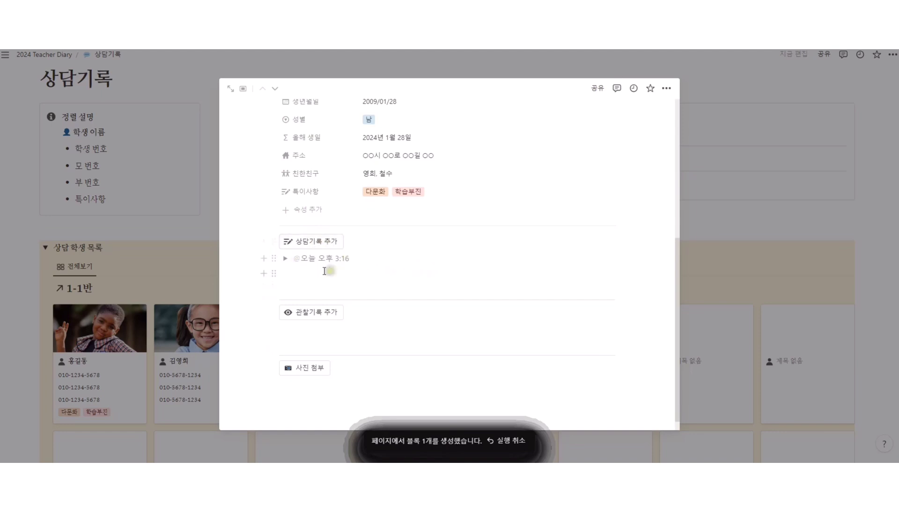
{"action": "left_click", "coordinate": [363, 264]}
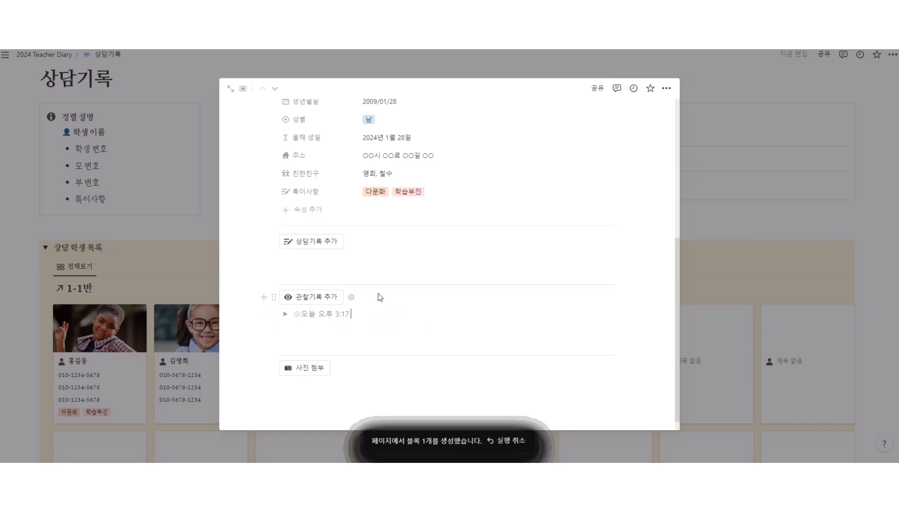
{"action": "type", "text": "나면 항상 엎드려 자려고 함"}
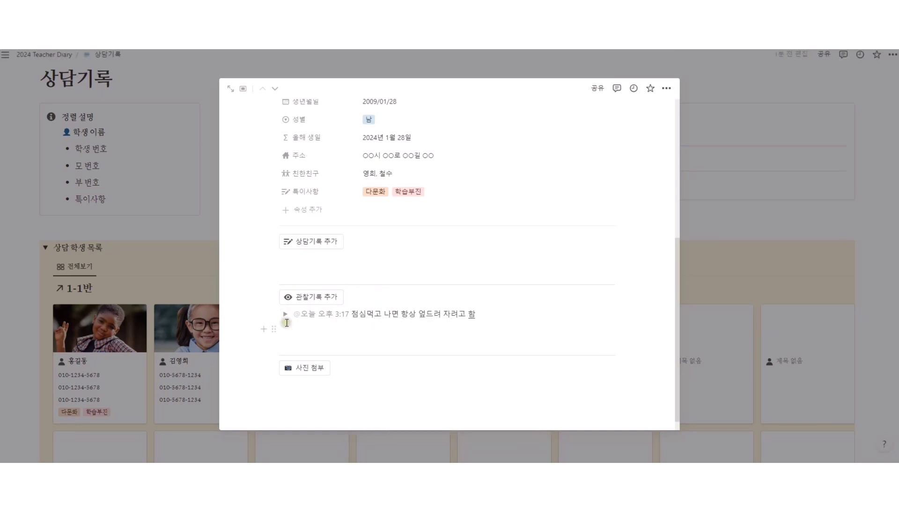
{"action": "left_click", "coordinate": [274, 314]}
{"action": "key", "text": "Delete"}
Try adding a photo attachment to the first student's record and undo it.
{"action": "left_click", "coordinate": [307, 352]}
{"action": "scroll", "coordinate": [325, 347], "scroll_direction": "down", "scroll_amount": 1}
{"action": "key", "text": "ctrl+z"}
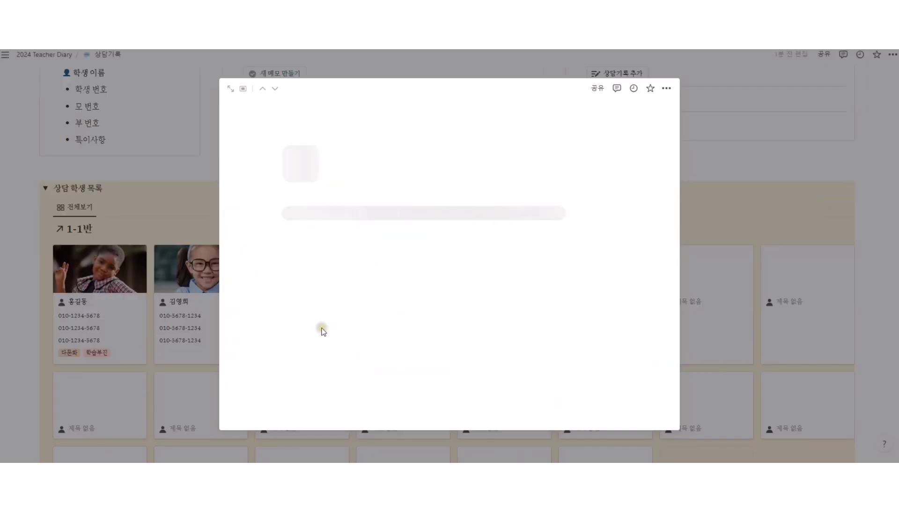
Open a blank student's record, try removing the empty block under 상담기록 추가, undo the removal and close the record.
{"action": "left_click", "coordinate": [385, 319]}
{"action": "left_click", "coordinate": [344, 274]}
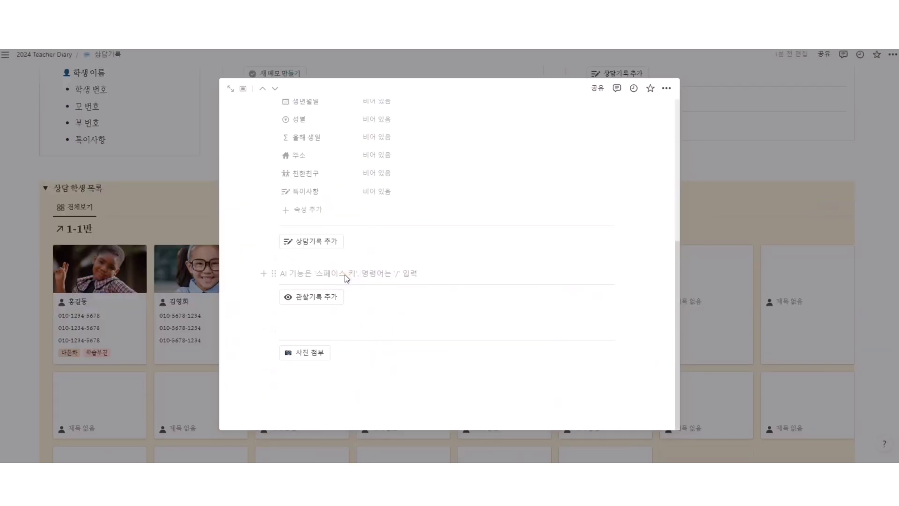
{"action": "key", "text": "BackSpace"}
{"action": "key", "text": "BackSpace"}
{"action": "left_click", "coordinate": [273, 270]}
{"action": "key", "text": "Delete"}
{"action": "key", "text": "ctrl+z"}
{"action": "key", "text": "ctrl+z"}
{"action": "left_click", "coordinate": [761, 191]}
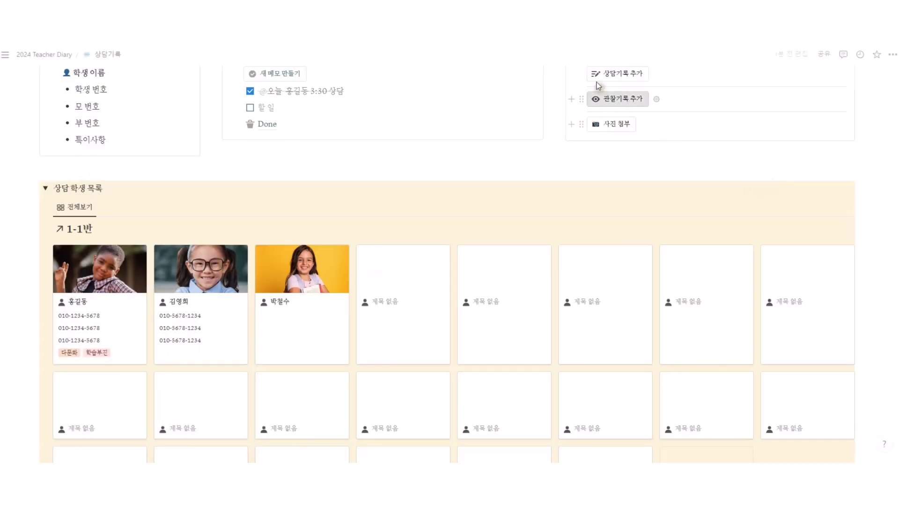
Select the 상담기록 추가 button in the Quick Menu, open a blank student's record and go to the empty space below 사진 첨부.
{"action": "scroll", "coordinate": [604, 98], "scroll_direction": "up", "scroll_amount": 2}
{"action": "left_click", "coordinate": [581, 133]}
{"action": "left_click", "coordinate": [582, 134]}
{"action": "left_click", "coordinate": [581, 135]}
{"action": "left_click", "coordinate": [604, 138]}
{"action": "left_click", "coordinate": [721, 351]}
{"action": "scroll", "coordinate": [443, 350], "scroll_direction": "down", "scroll_amount": 5}
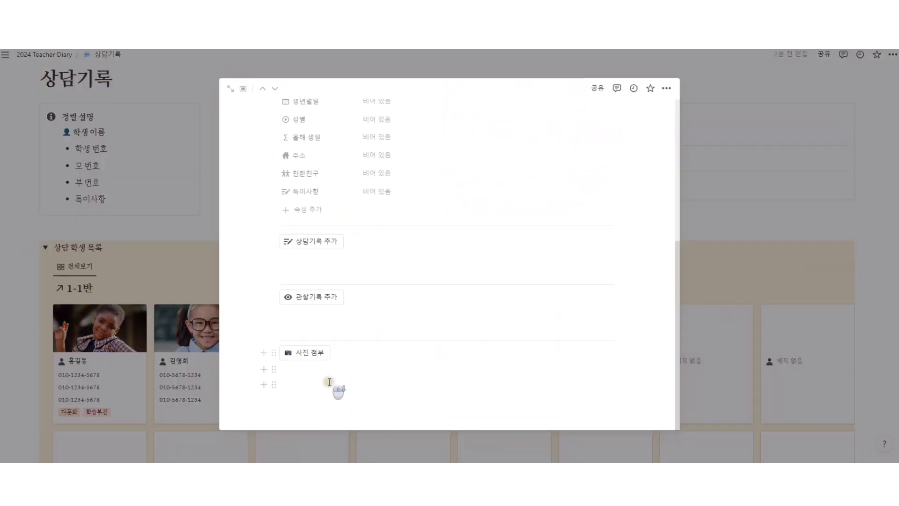
{"action": "left_click", "coordinate": [383, 411]}
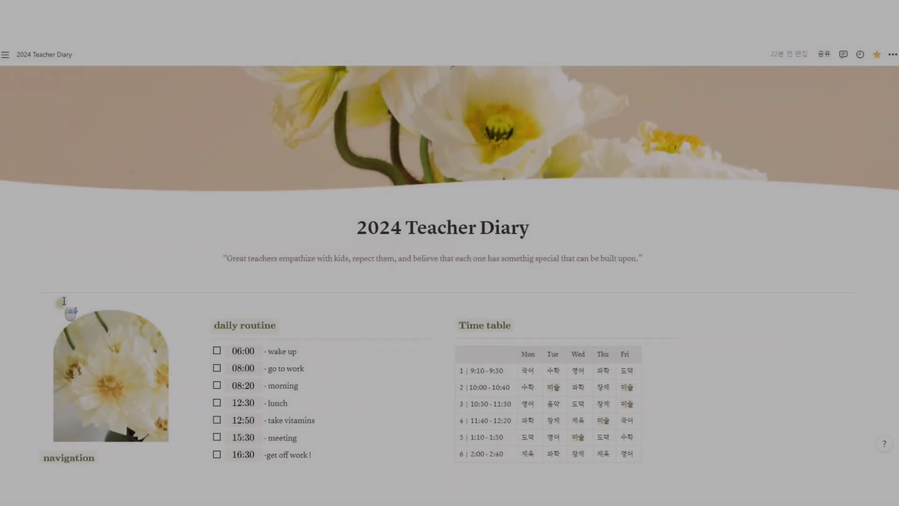
Open the 생일축하 page and examine its birthday calendar in the 이번달 생일 and 전체 보기 views.
{"action": "scroll", "coordinate": [64, 300], "scroll_direction": "down", "scroll_amount": 11}
{"action": "left_click", "coordinate": [84, 135]}
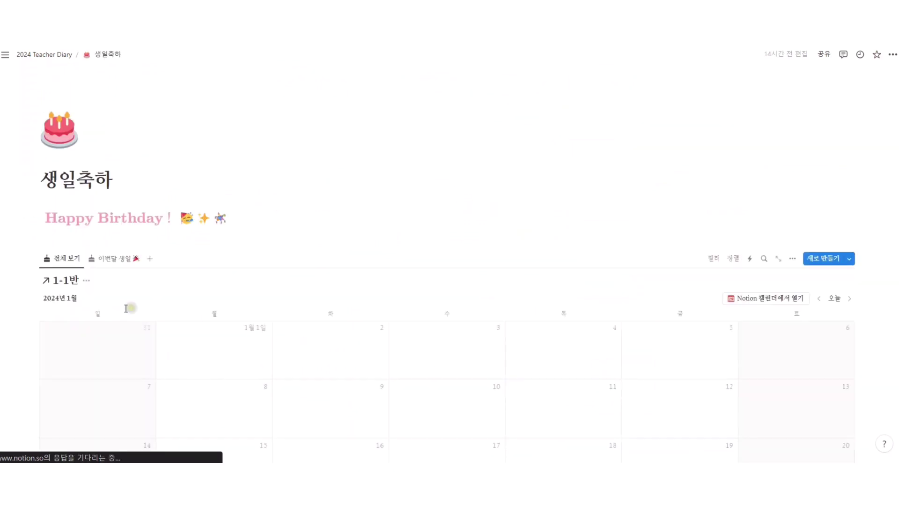
{"action": "scroll", "coordinate": [127, 304], "scroll_direction": "down", "scroll_amount": 3}
{"action": "scroll", "coordinate": [133, 293], "scroll_direction": "down", "scroll_amount": 3}
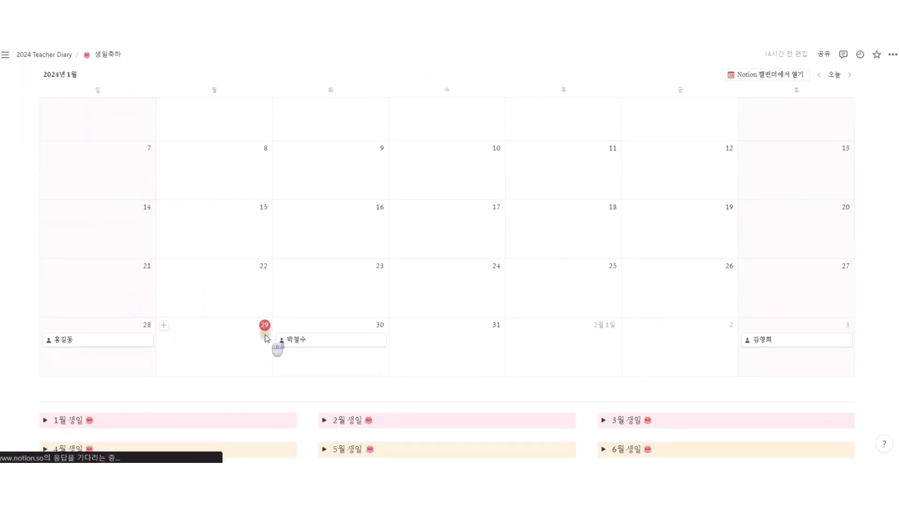
{"action": "scroll", "coordinate": [265, 335], "scroll_direction": "down", "scroll_amount": 3}
{"action": "scroll", "coordinate": [778, 235], "scroll_direction": "up", "scroll_amount": 5}
{"action": "left_click", "coordinate": [116, 81]}
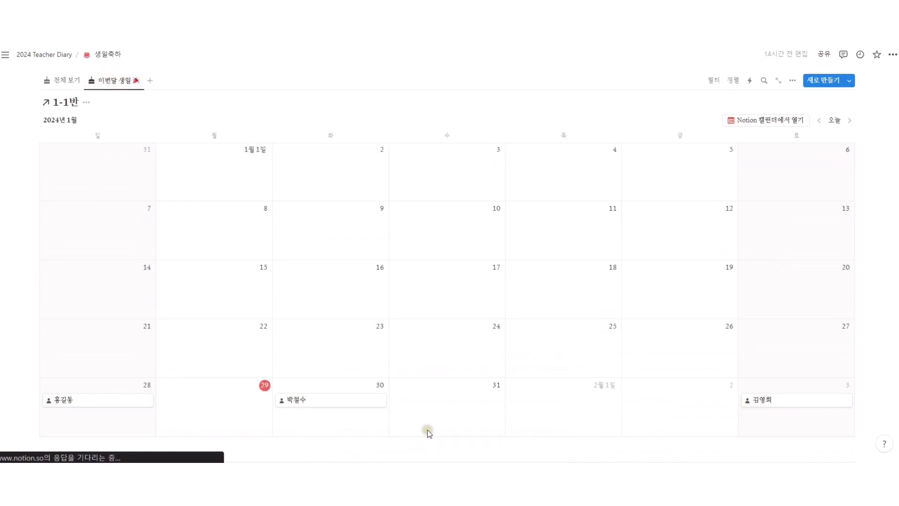
{"action": "left_click", "coordinate": [57, 89]}
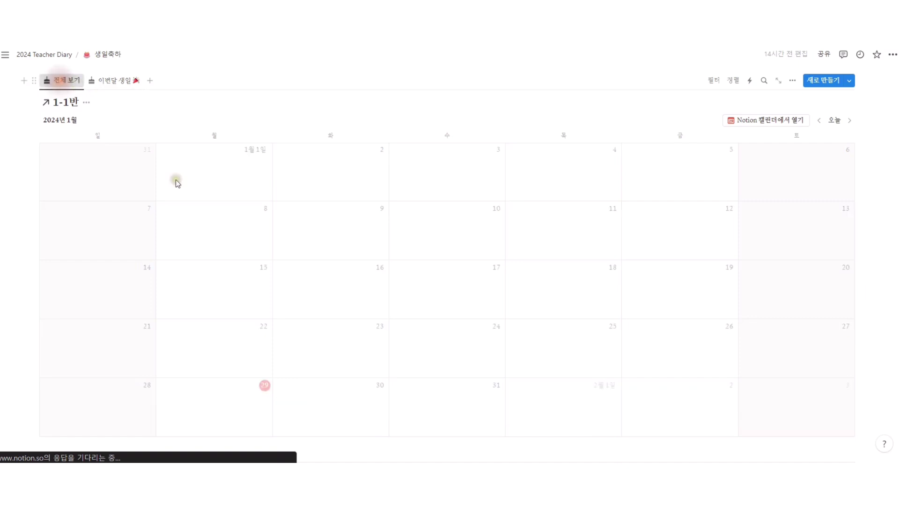
Expand the 1월 생일, 2월 생일 and 3월 생일 sections below the birthday calendar.
{"action": "scroll", "coordinate": [195, 227], "scroll_direction": "down", "scroll_amount": 4}
{"action": "left_click", "coordinate": [45, 303]}
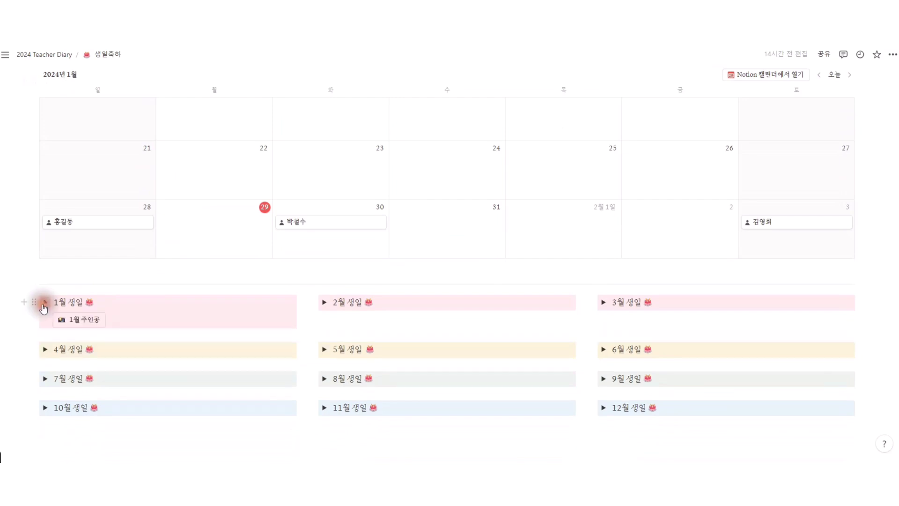
{"action": "left_click", "coordinate": [325, 302]}
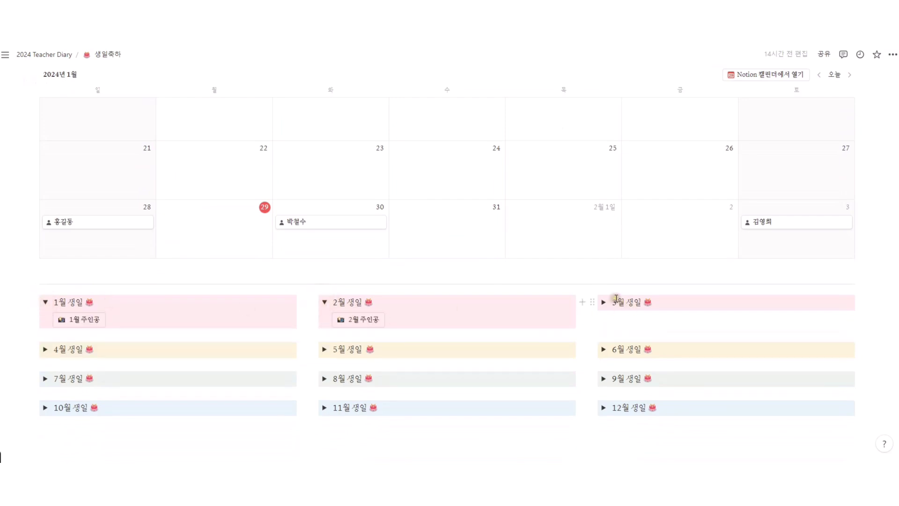
{"action": "left_click", "coordinate": [607, 304]}
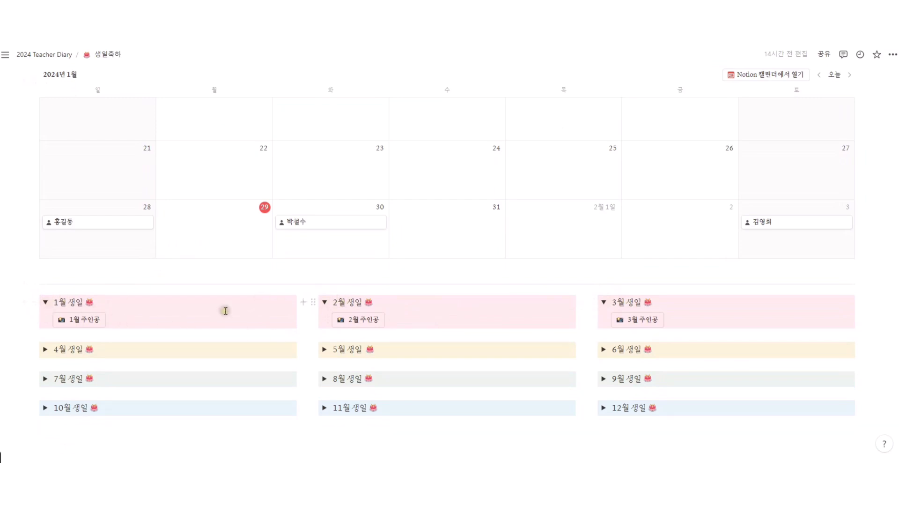
Add a 1월 주인공 entry with an uploaded, reduced-size photo captioned (1/30) and the student's name, and start a 2월 주인공 entry.
{"action": "left_click", "coordinate": [78, 319]}
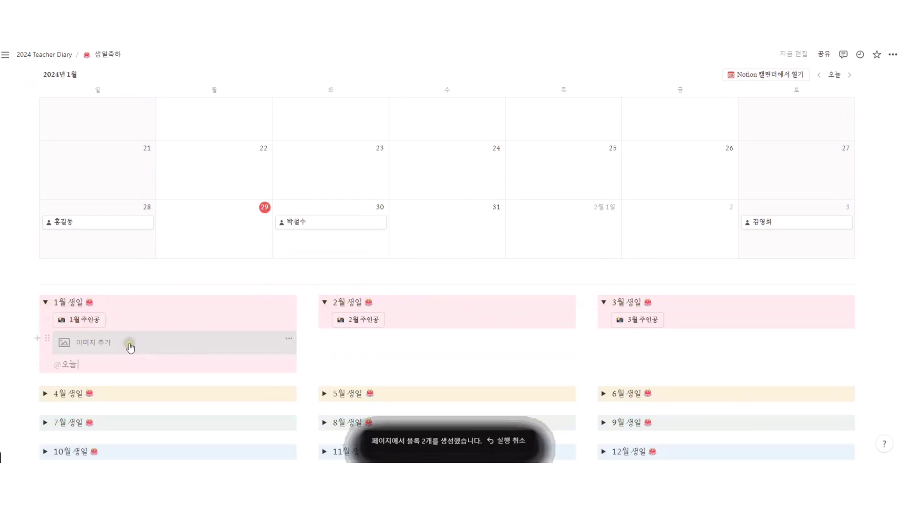
{"action": "left_click", "coordinate": [113, 346]}
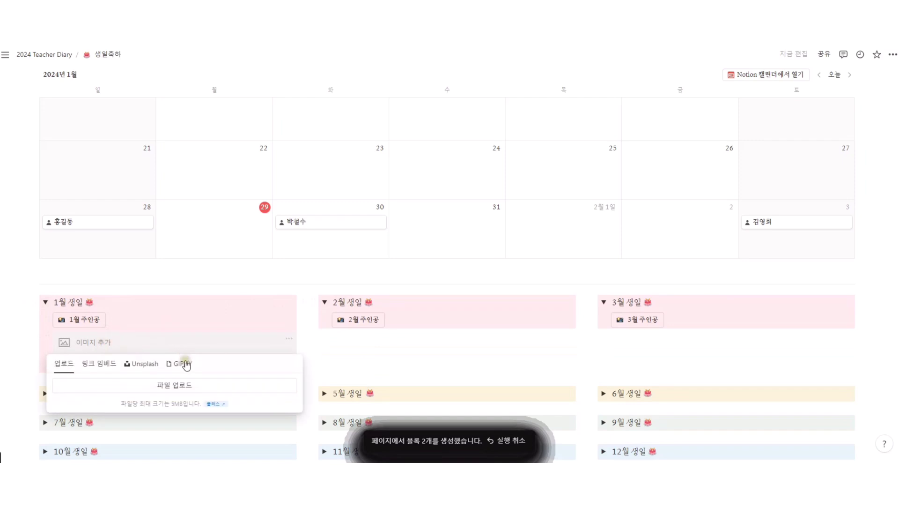
{"action": "left_click", "coordinate": [291, 384]}
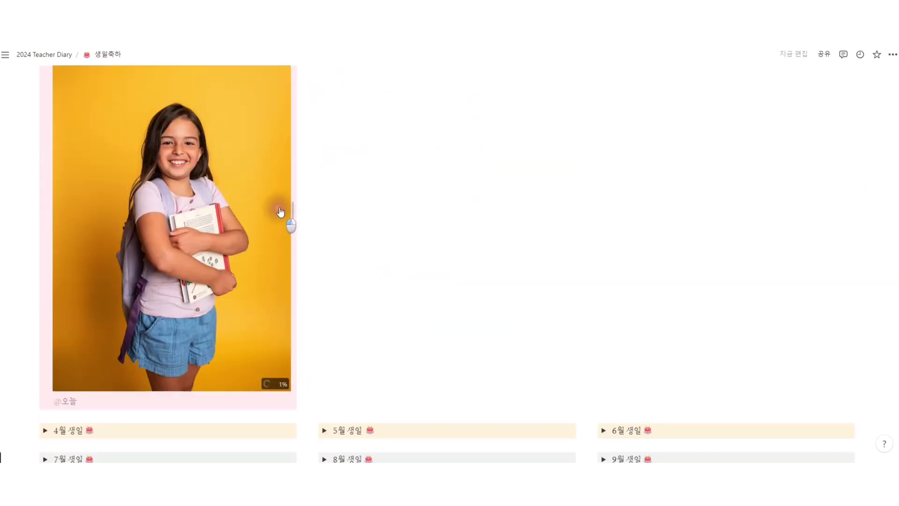
{"action": "scroll", "coordinate": [193, 231], "scroll_direction": "up", "scroll_amount": 2}
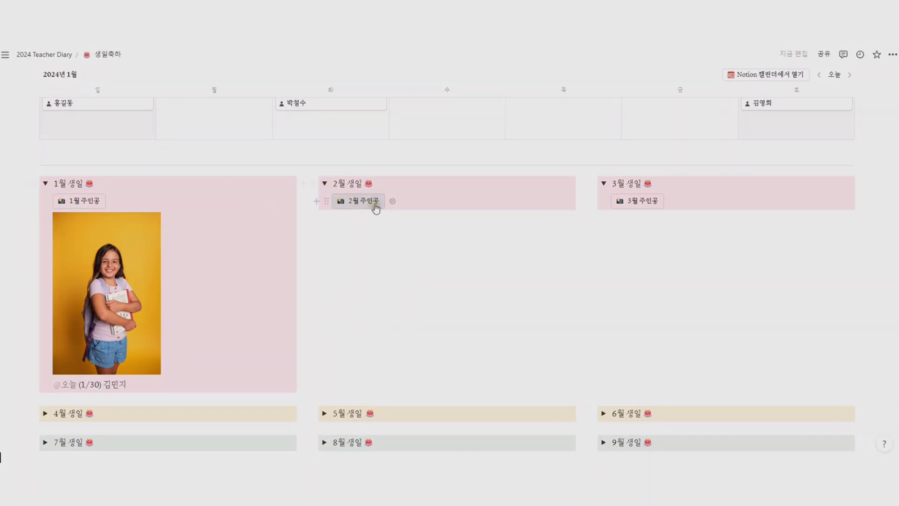
{"action": "left_click", "coordinate": [374, 202]}
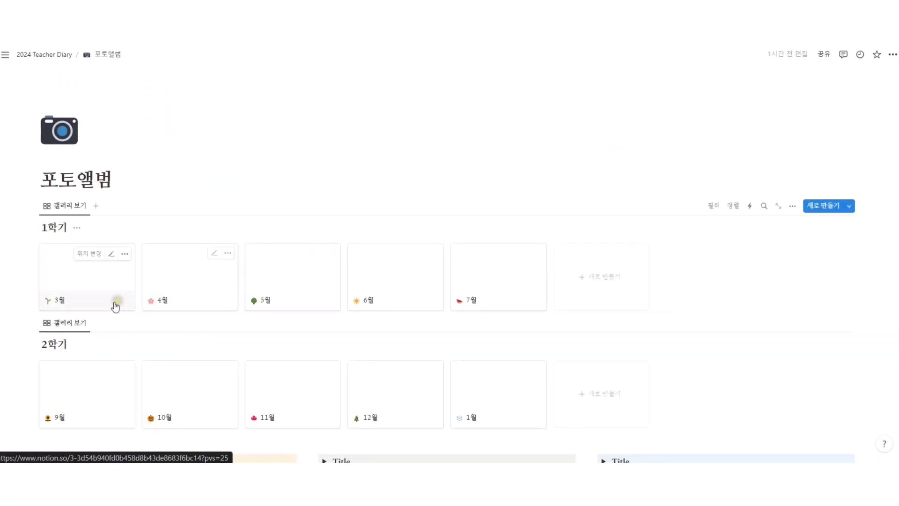
Look through the 포토앨범 page's semester galleries, open the 3월 album and examine its saved photos.
{"action": "scroll", "coordinate": [115, 307], "scroll_direction": "down", "scroll_amount": 3}
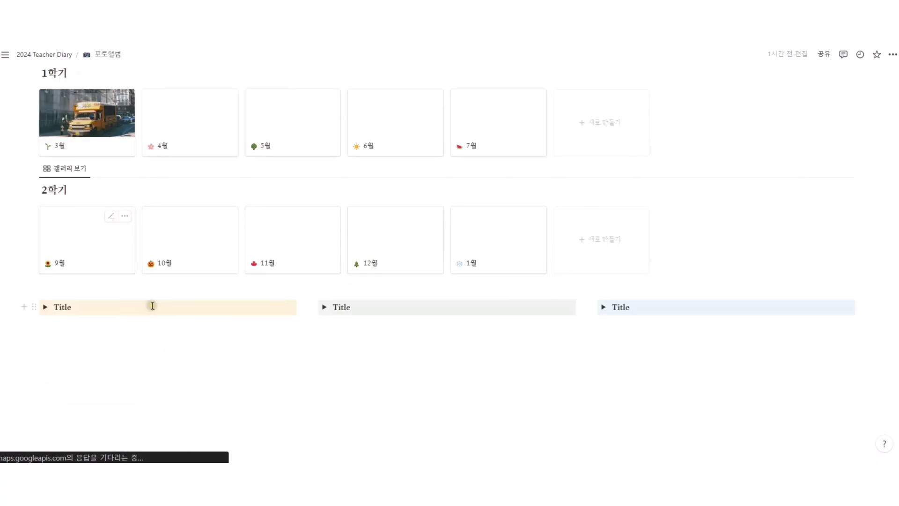
{"action": "scroll", "coordinate": [145, 311], "scroll_direction": "up", "scroll_amount": 1}
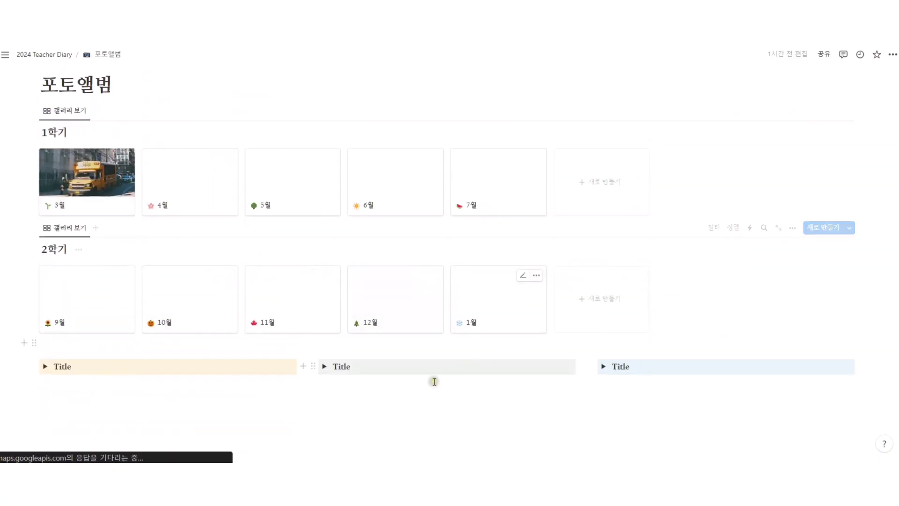
{"action": "left_click", "coordinate": [68, 173]}
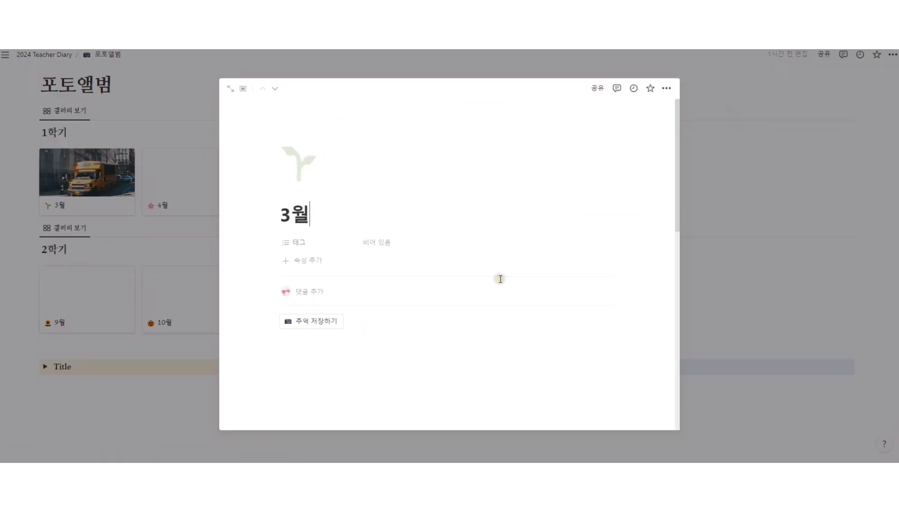
{"action": "scroll", "coordinate": [501, 280], "scroll_direction": "down", "scroll_amount": 10}
{"action": "scroll", "coordinate": [500, 280], "scroll_direction": "down", "scroll_amount": 2}
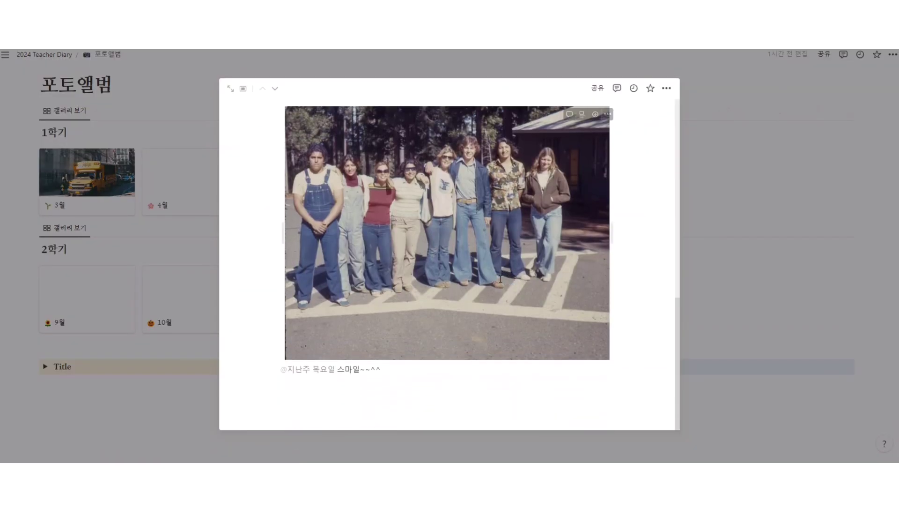
{"action": "scroll", "coordinate": [406, 304], "scroll_direction": "up", "scroll_amount": 10}
{"action": "scroll", "coordinate": [314, 262], "scroll_direction": "down", "scroll_amount": 2}
Try adding a new 추억 저장하기 entry to the 3월 album, undo it and close the album.
{"action": "left_click", "coordinate": [312, 203]}
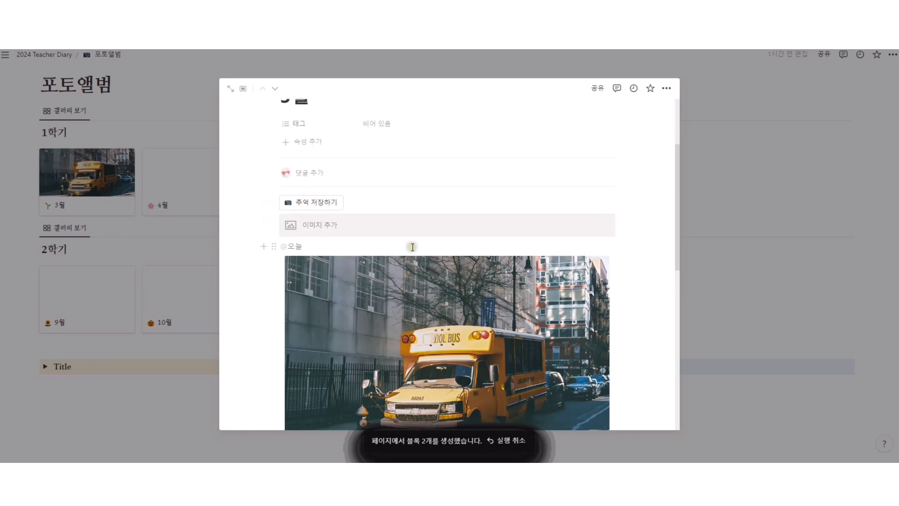
{"action": "key", "text": "ctrl+z"}
{"action": "left_click", "coordinate": [176, 177]}
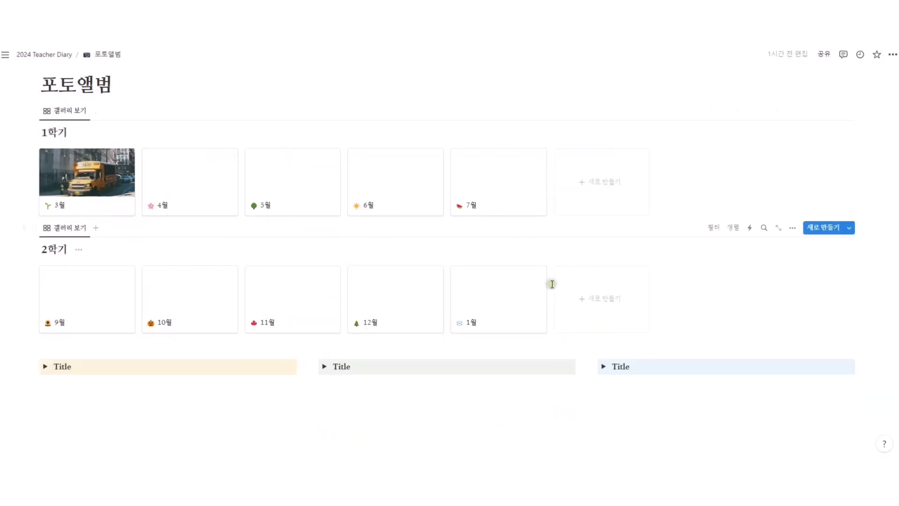
Expand the three Title toggles below the semester galleries on the 포토앨범 page.
{"action": "left_click", "coordinate": [45, 367]}
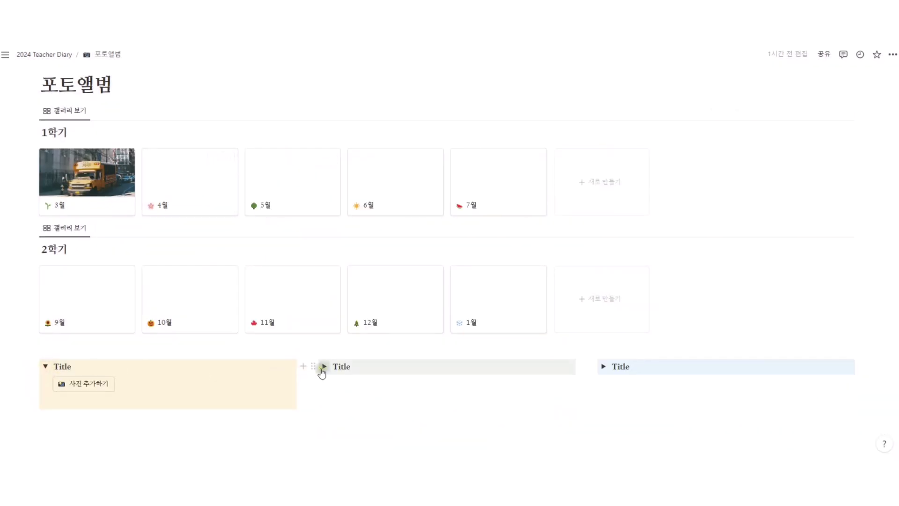
{"action": "left_click", "coordinate": [325, 366]}
{"action": "left_click", "coordinate": [604, 366]}
{"action": "scroll", "coordinate": [369, 367], "scroll_direction": "down", "scroll_amount": 3}
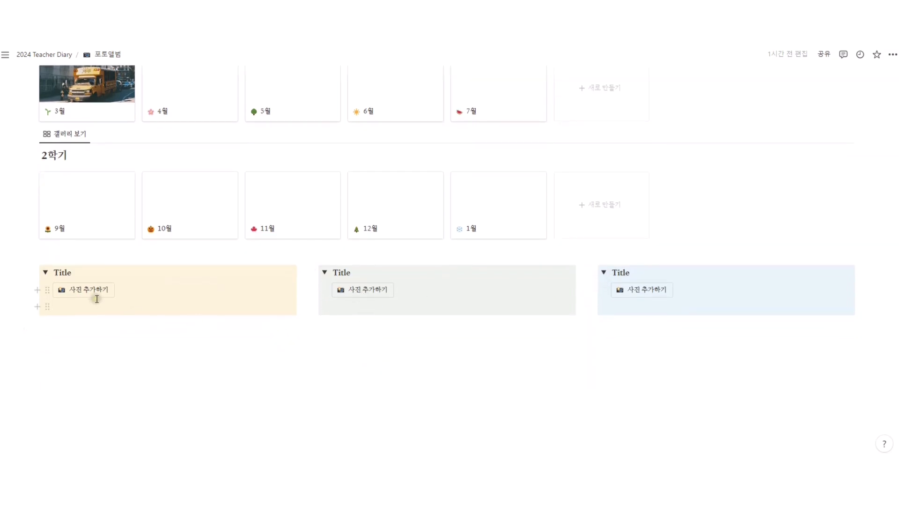
{"action": "scroll", "coordinate": [98, 299], "scroll_direction": "up", "scroll_amount": 2}
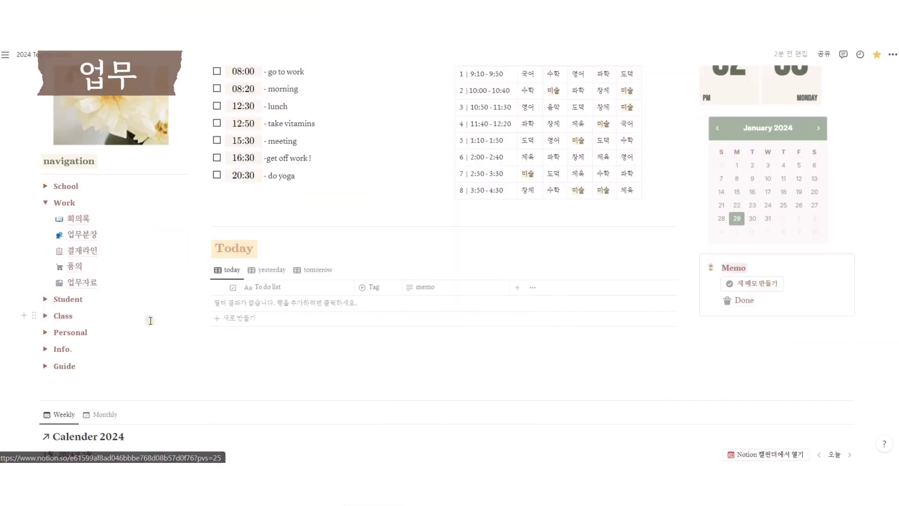
Open the 회의록 page and try adding a blank table row and a new meeting entry.
{"action": "left_click", "coordinate": [87, 218]}
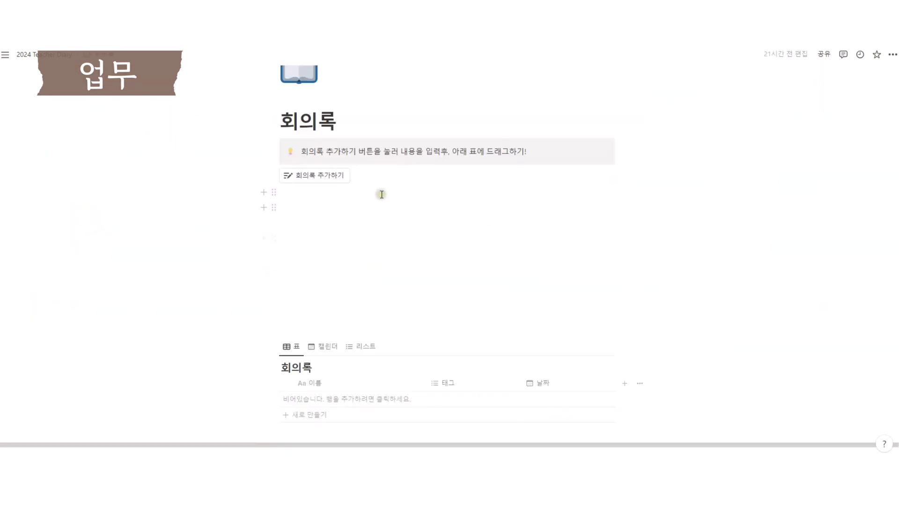
{"action": "left_click", "coordinate": [364, 406]}
{"action": "left_click", "coordinate": [389, 331]}
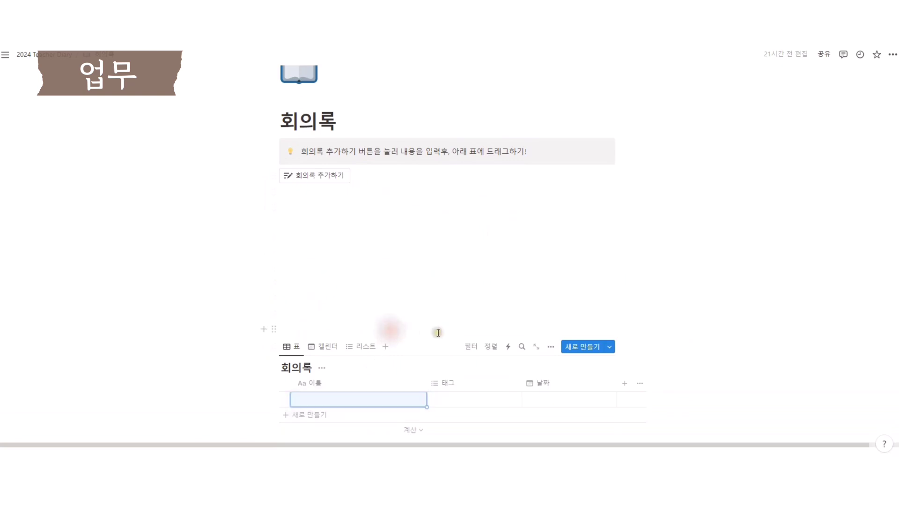
{"action": "left_click", "coordinate": [309, 181]}
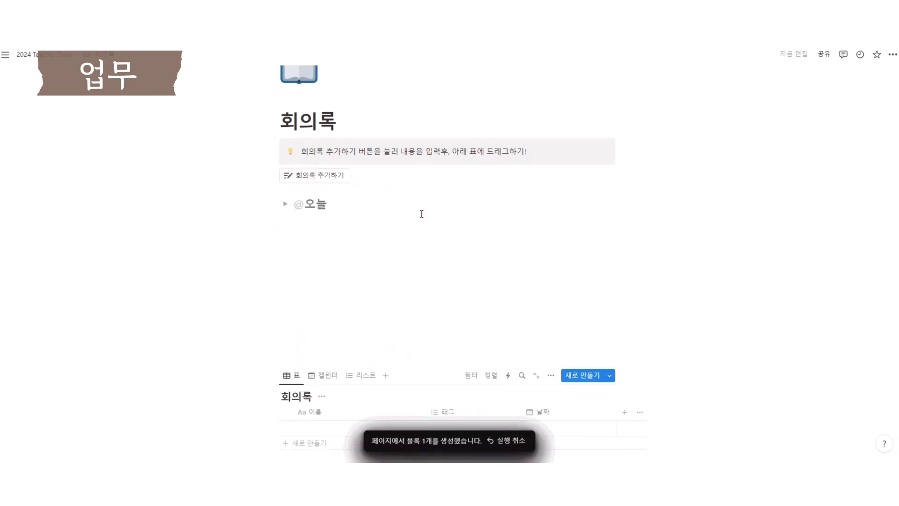
{"action": "key", "text": "BackSpace"}
{"action": "key", "text": "BackSpace"}
Add a meeting entry for today titled 새학기준비주간 with the bullets 업무분장 and 교실청소, and collapse it.
{"action": "left_click", "coordinate": [331, 176]}
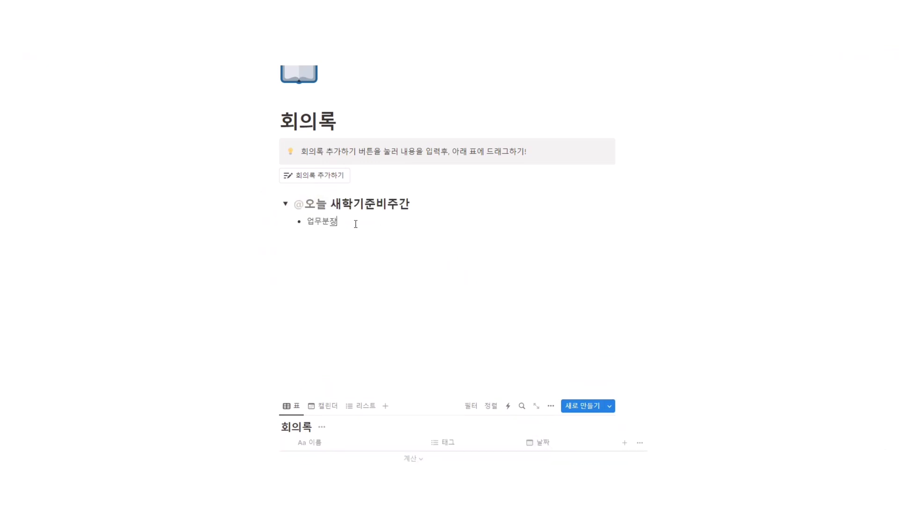
{"action": "key", "text": "Return"}
{"action": "type", "text": "교실청소"}
{"action": "key", "text": "Return"}
{"action": "left_click", "coordinate": [285, 203]}
Move the 새학기준비주간 entry into the 회의록 table with the date 2024/01/29.
{"action": "scroll", "coordinate": [281, 169], "scroll_direction": "down", "scroll_amount": 2}
{"action": "left_click_drag", "start_coordinate": [276, 144], "coordinate": [301, 373]}
{"action": "left_click", "coordinate": [349, 371]}
{"action": "left_click", "coordinate": [328, 302]}
{"action": "scroll", "coordinate": [459, 323], "scroll_direction": "down", "scroll_amount": 5}
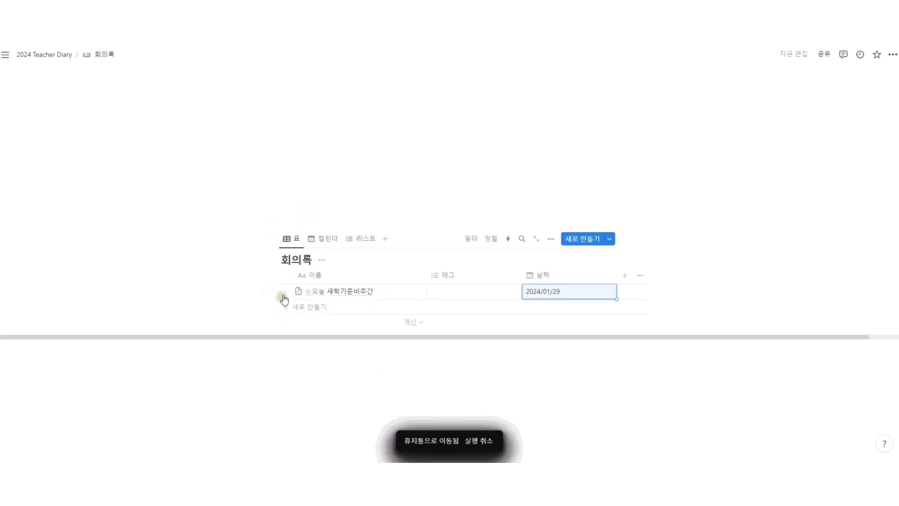
Try deleting the 새학기준비주간 row from the table and adding several blank meeting entries in a row.
{"action": "left_click", "coordinate": [283, 291]}
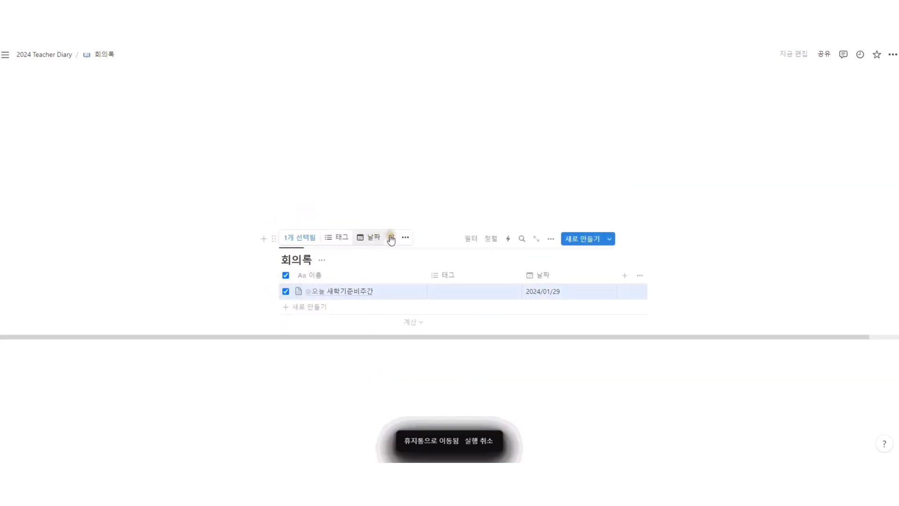
{"action": "key", "text": "Delete"}
{"action": "scroll", "coordinate": [336, 245], "scroll_direction": "up", "scroll_amount": 4}
{"action": "left_click", "coordinate": [324, 231]}
{"action": "left_click", "coordinate": [324, 230]}
{"action": "left_click", "coordinate": [323, 230]}
{"action": "left_click", "coordinate": [323, 230]}
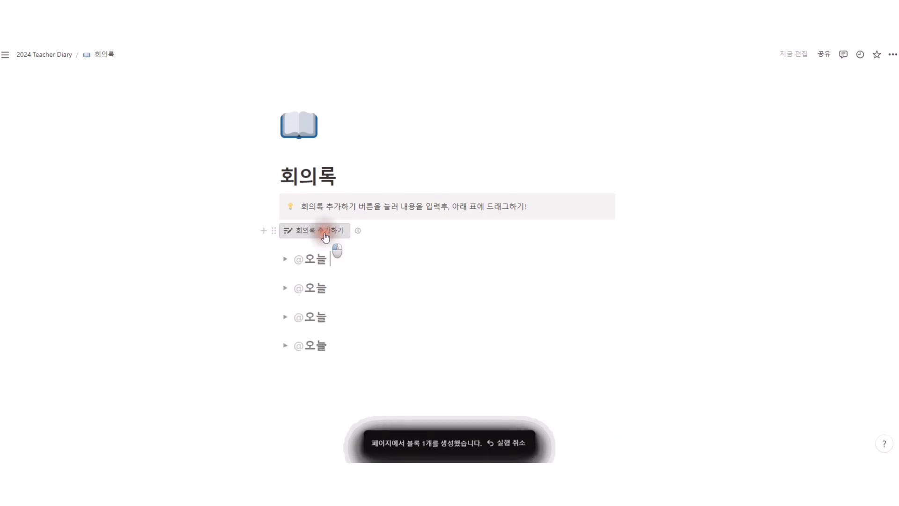
{"action": "left_click", "coordinate": [323, 230]}
{"action": "left_click", "coordinate": [324, 231]}
Add another blank meeting entry for today and move it into the 회의록 list.
{"action": "scroll", "coordinate": [427, 281], "scroll_direction": "down", "scroll_amount": 4}
{"action": "left_click", "coordinate": [312, 172]}
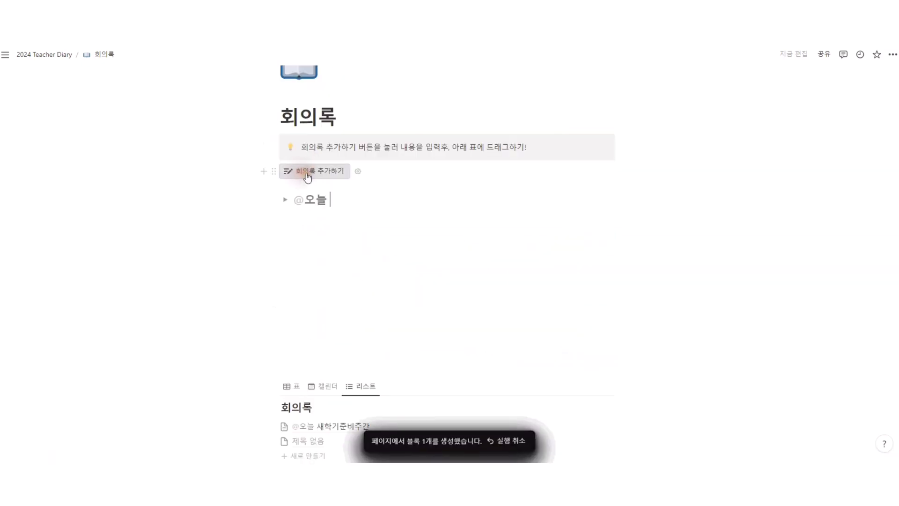
{"action": "left_click", "coordinate": [312, 172]}
{"action": "left_click_drag", "start_coordinate": [280, 200], "coordinate": [332, 348]}
{"action": "left_click", "coordinate": [279, 318]}
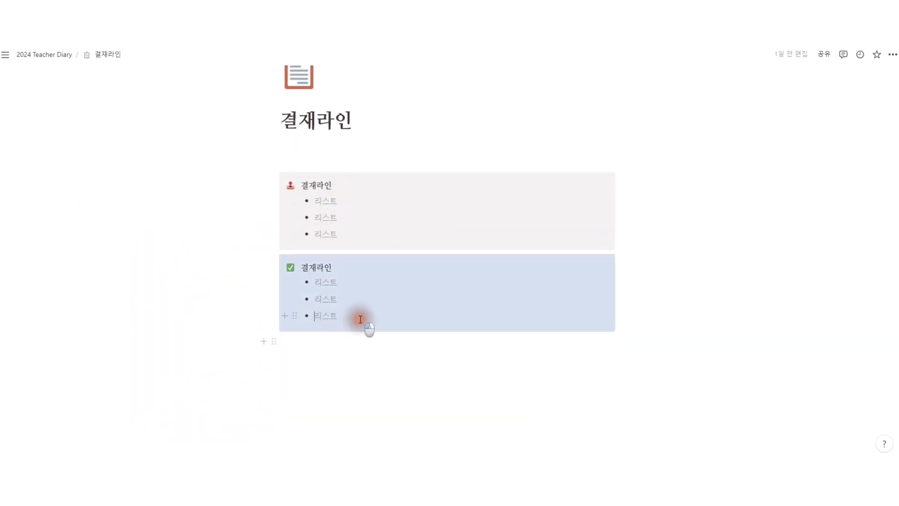
Duplicate the green-check callout on the 결재라인 page and change the copy's icon to the megaphone emoji.
{"action": "left_click", "coordinate": [275, 261]}
{"action": "left_click", "coordinate": [203, 215]}
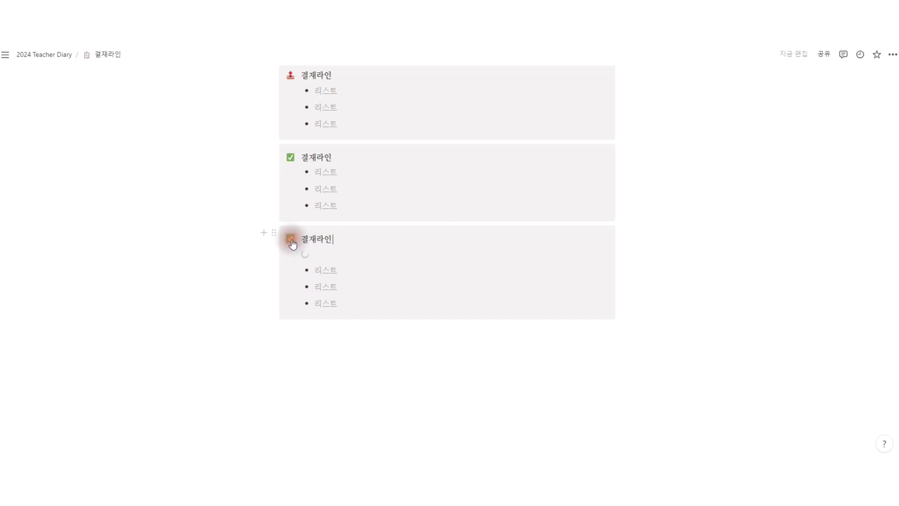
{"action": "left_click", "coordinate": [290, 240]}
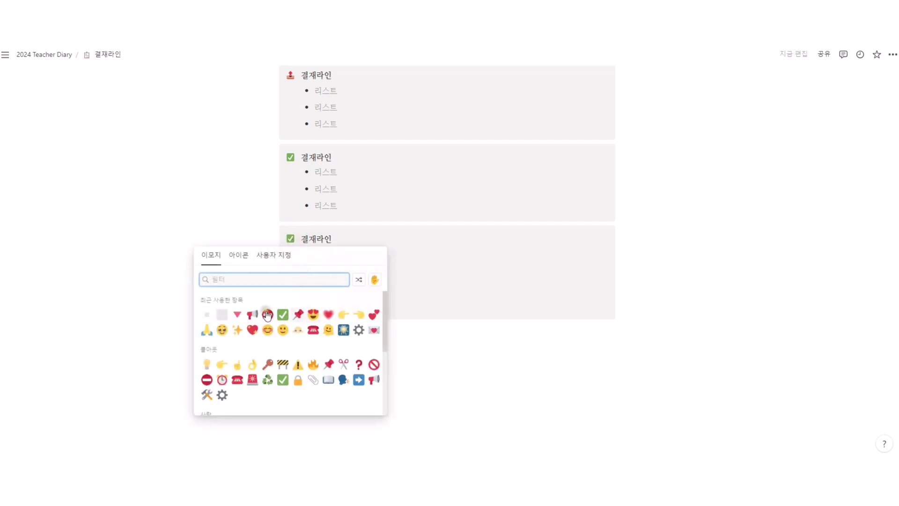
{"action": "left_click", "coordinate": [252, 314]}
{"action": "scroll", "coordinate": [422, 349], "scroll_direction": "up", "scroll_amount": 3}
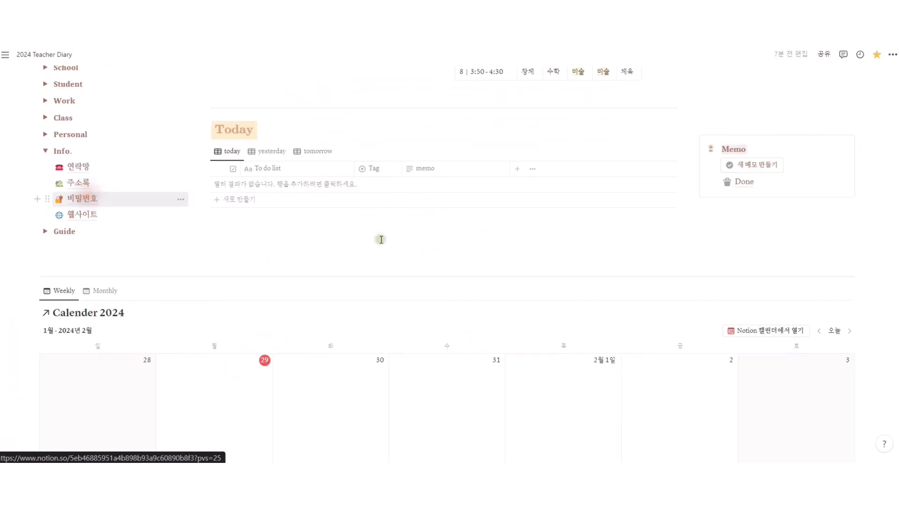
Open the 비밀번호 page and examine its account table and the password callouts below it.
{"action": "left_click", "coordinate": [76, 197]}
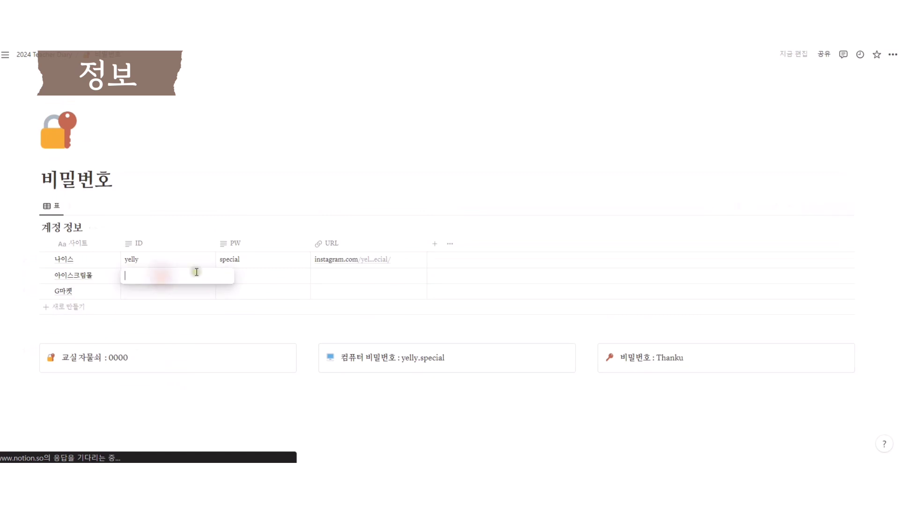
{"action": "left_click", "coordinate": [240, 290]}
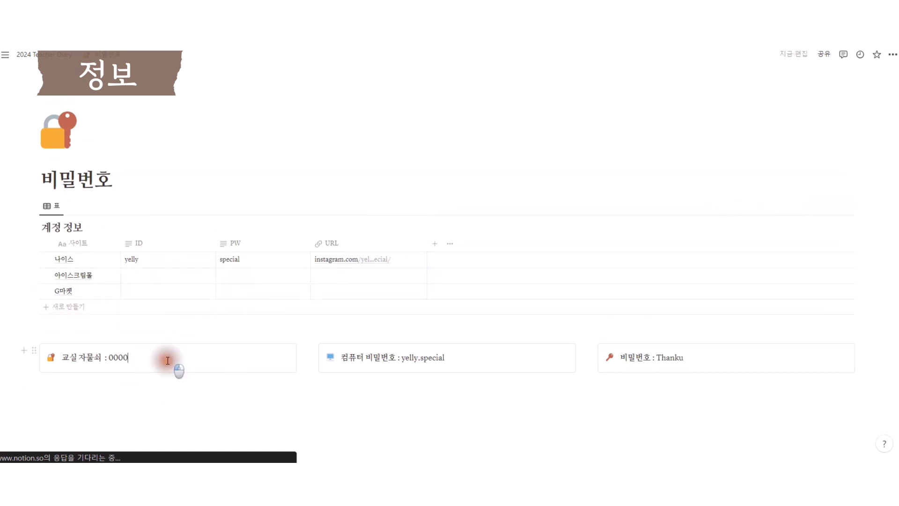
{"action": "left_click", "coordinate": [620, 359]}
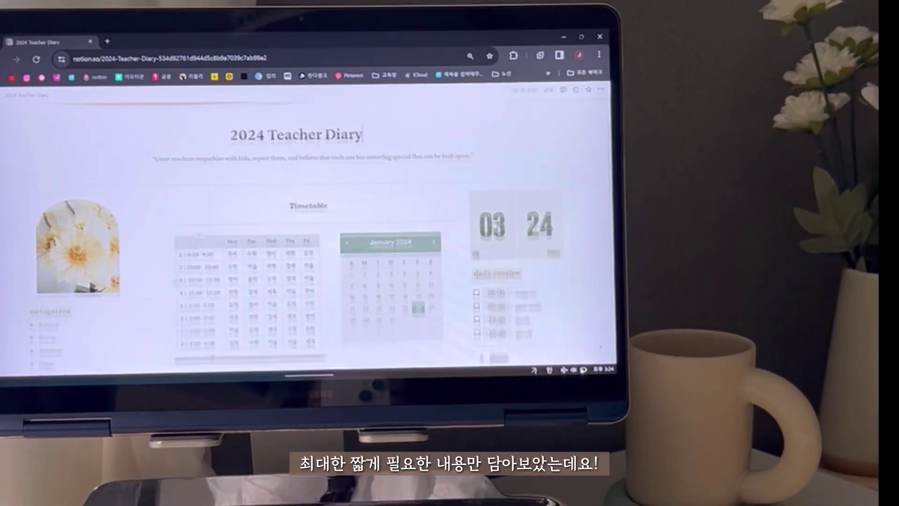
{"action": "scroll", "coordinate": [304, 234], "scroll_direction": "down", "scroll_amount": 1}
{"action": "scroll", "coordinate": [304, 234], "scroll_direction": "up", "scroll_amount": 4}
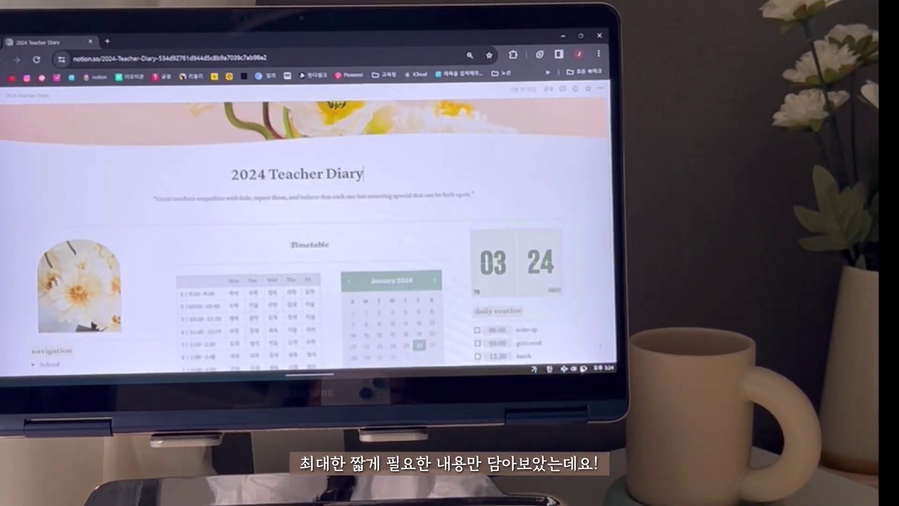